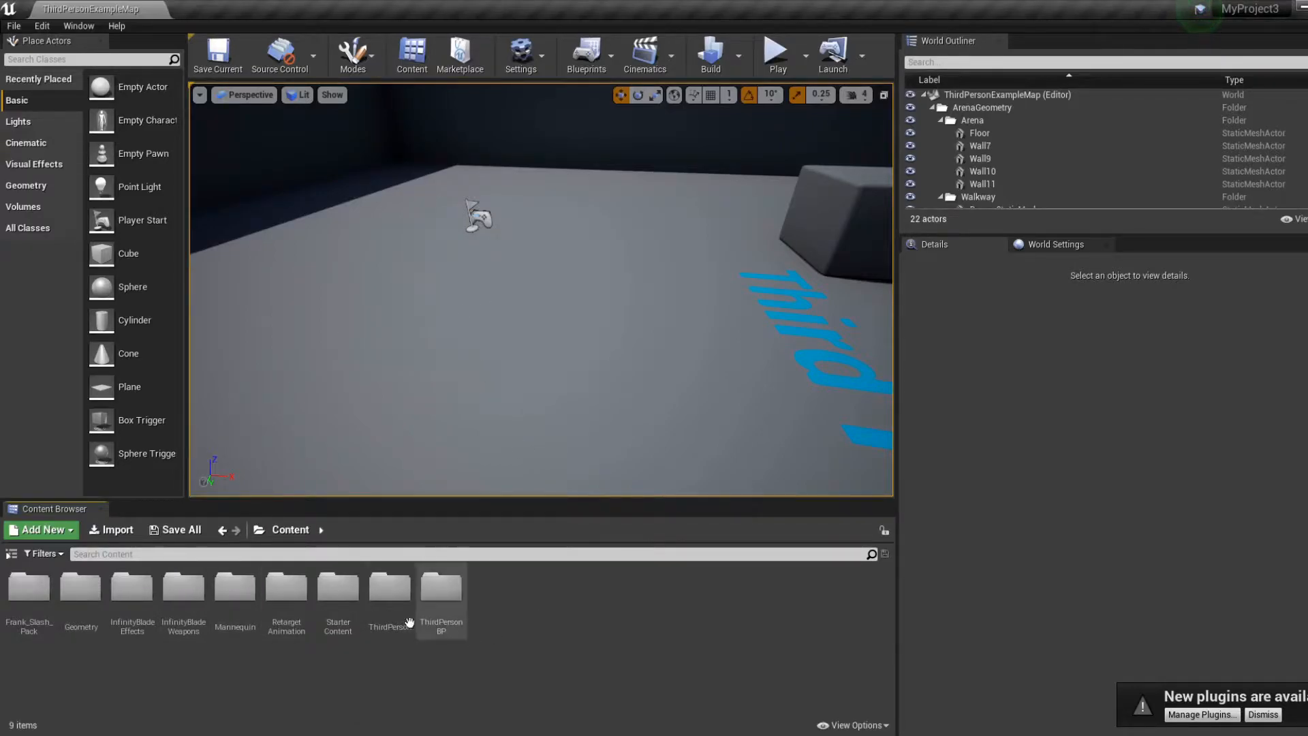
Create a Widget Blueprint named rpgHUD in the ThirdPersonBP Blueprints folder and open it for editing.
double_click(441, 590)
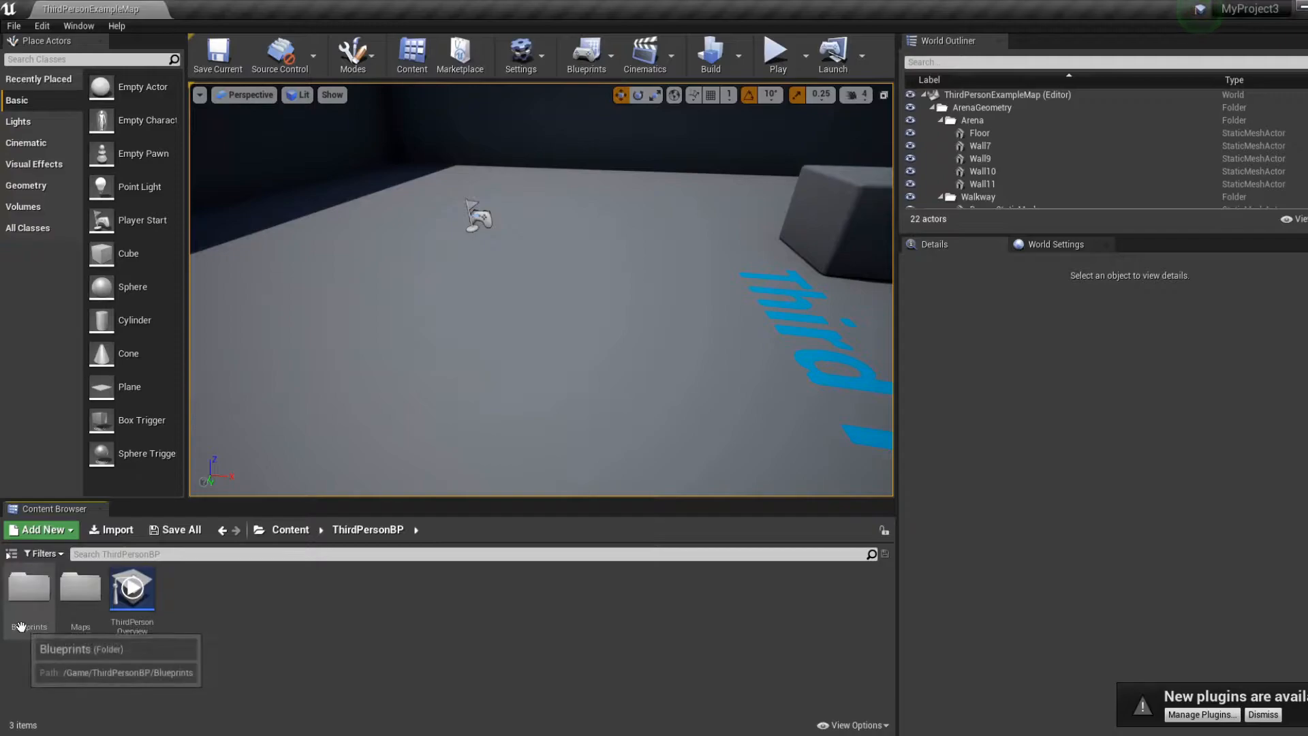
double_click(28, 587)
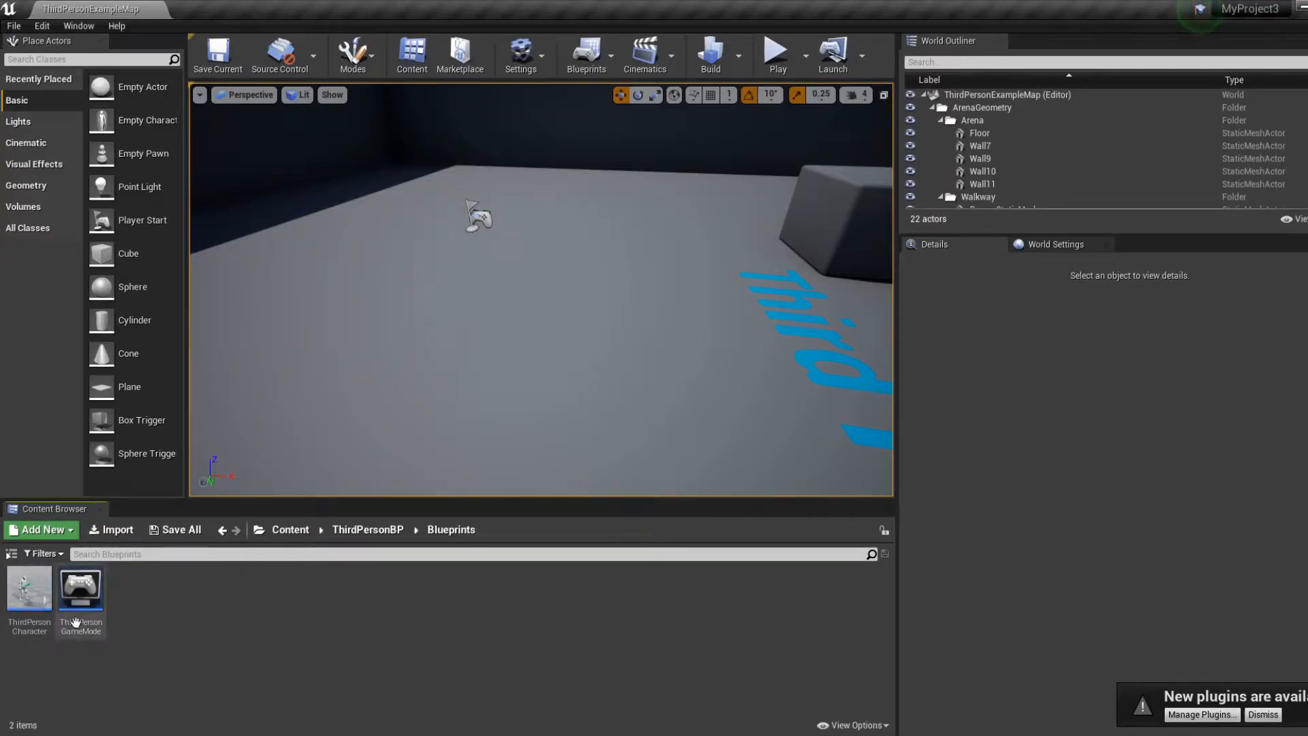
right_click(153, 634)
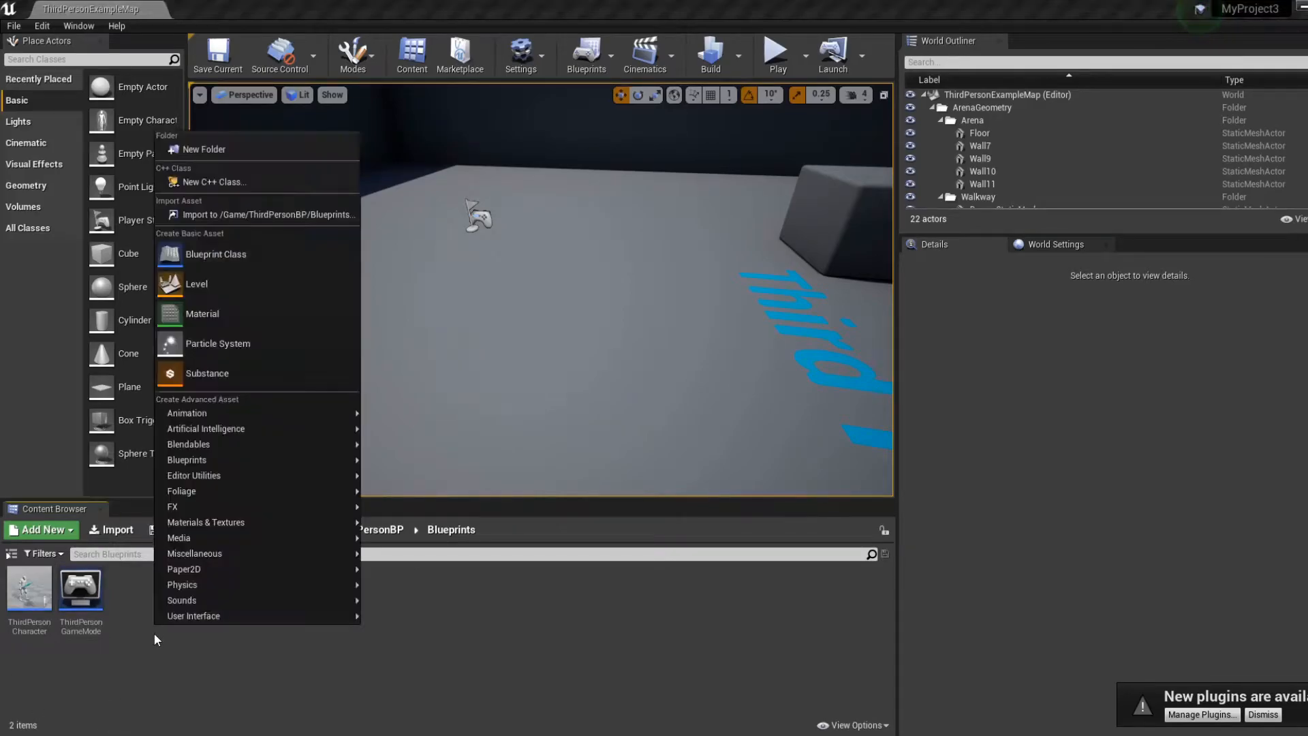
mouse_move(202, 616)
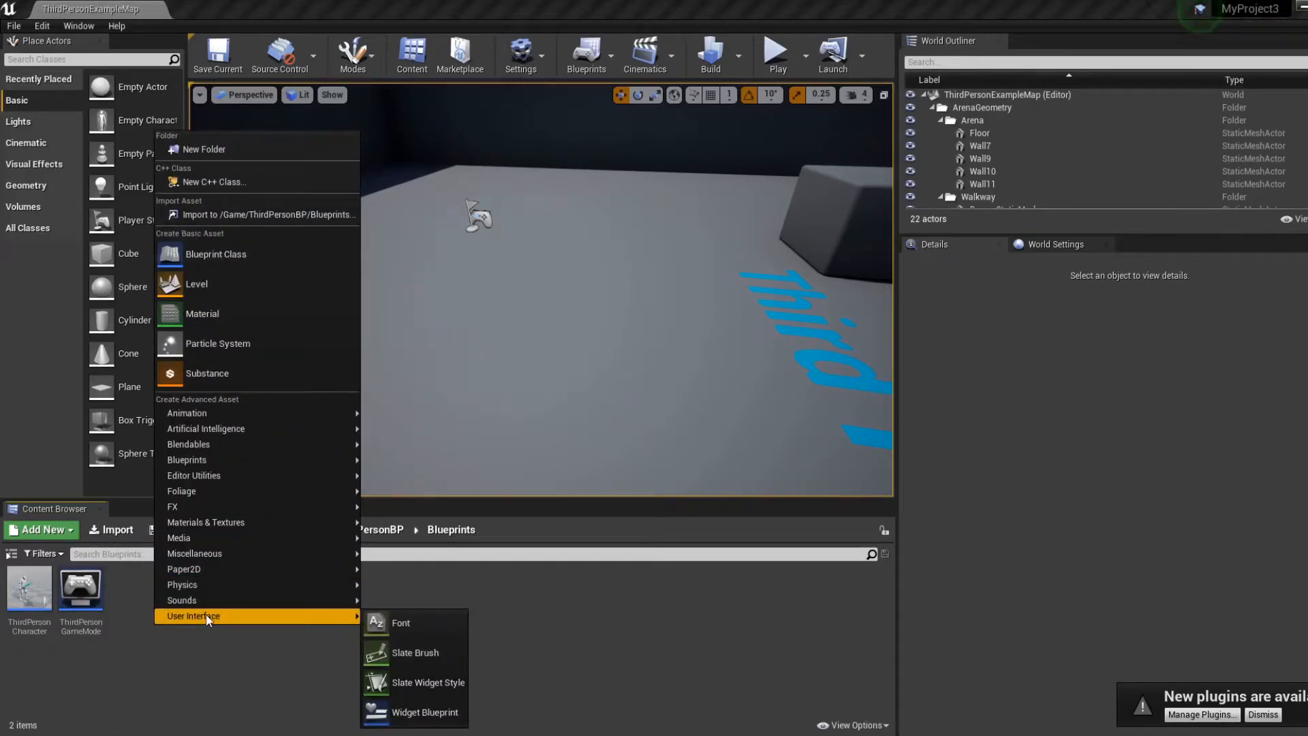
click(415, 713)
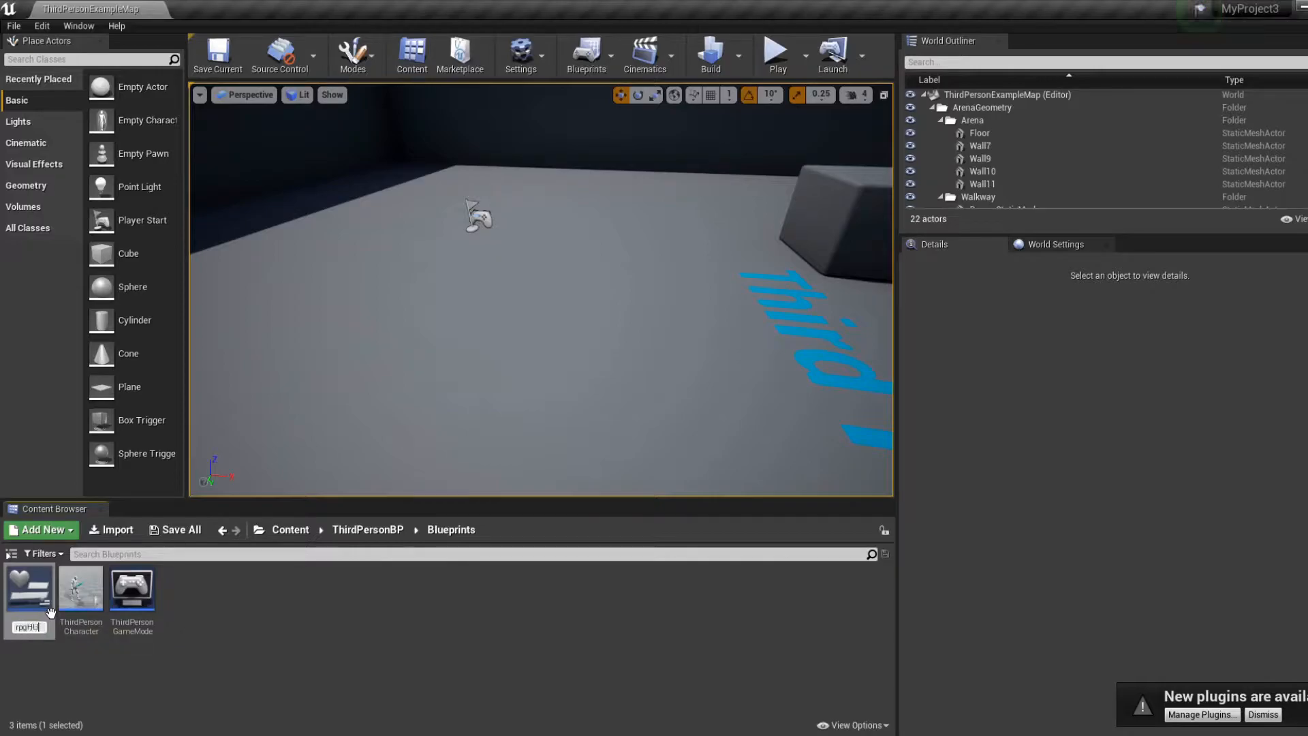
key(Return)
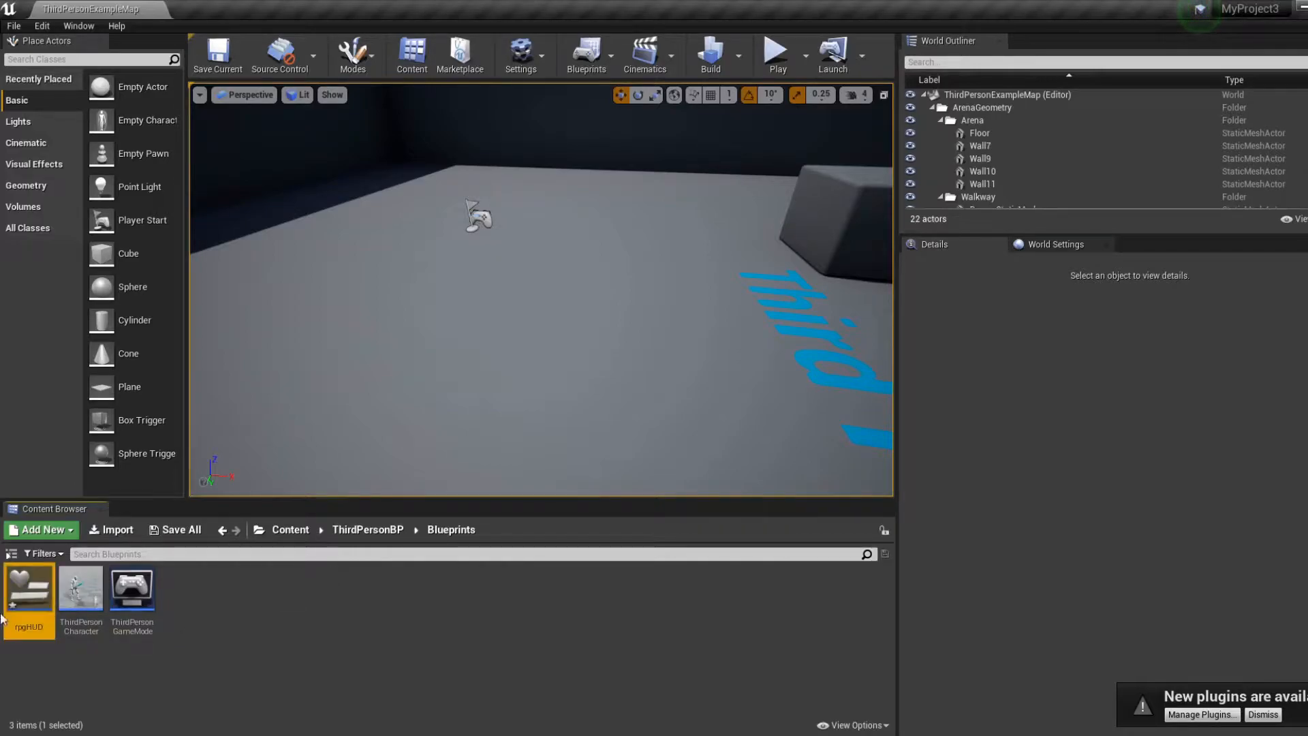
double_click(35, 603)
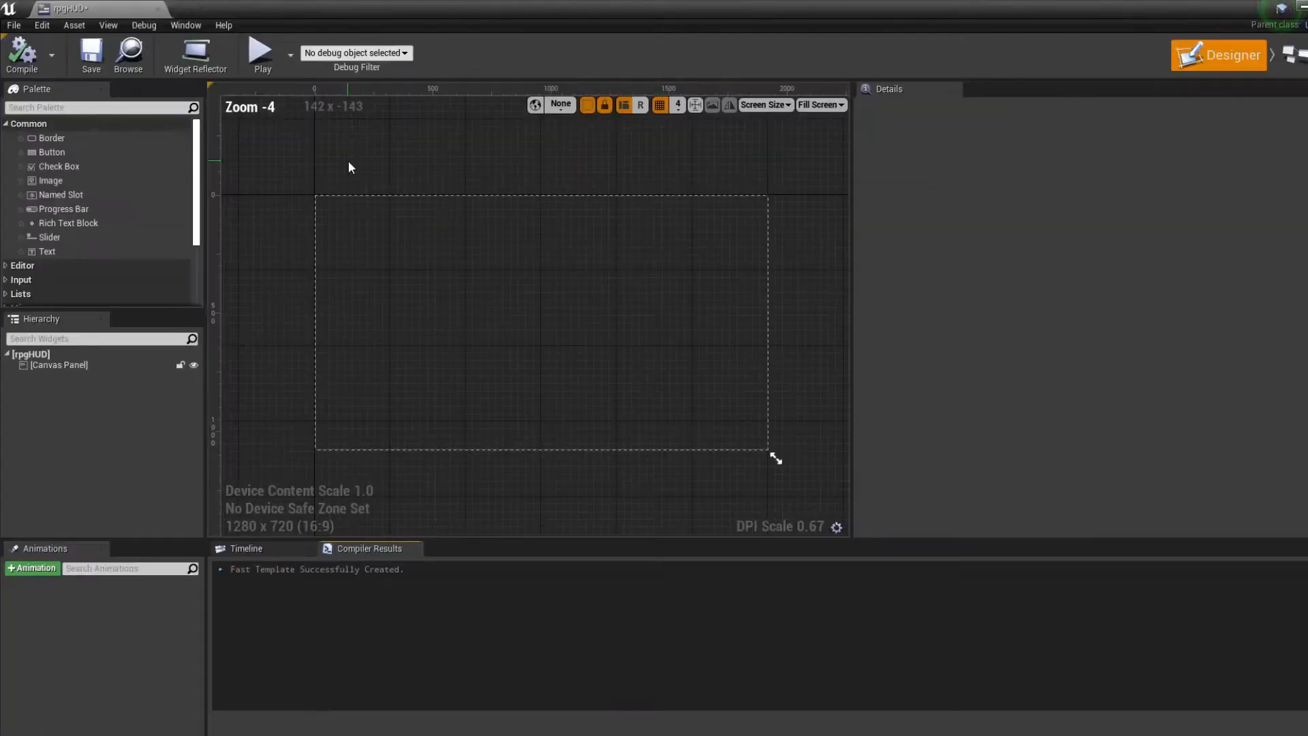
Add two progress bars to the canvas's lower-left area, one above the other, at about X 208, Y 816 and X 208, Y 880.
scroll(481, 337, up, 1)
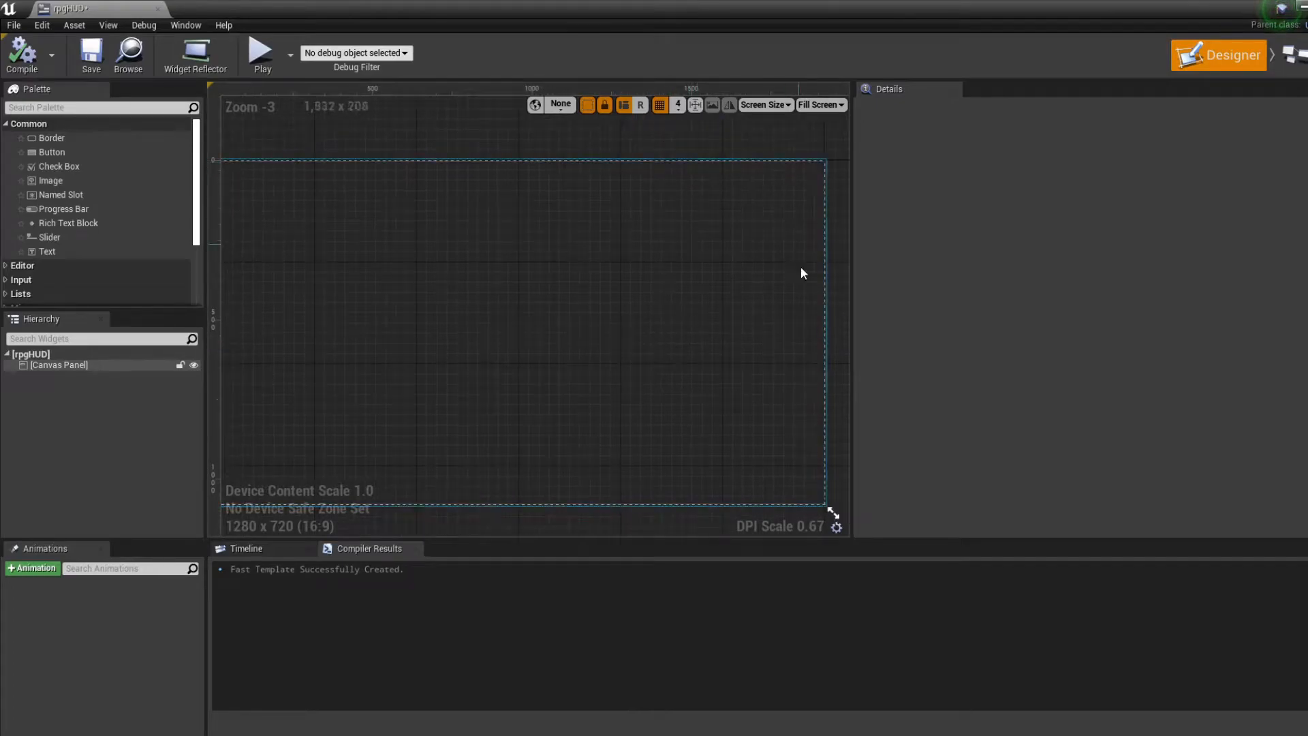
right_drag(293, 437, 360, 435)
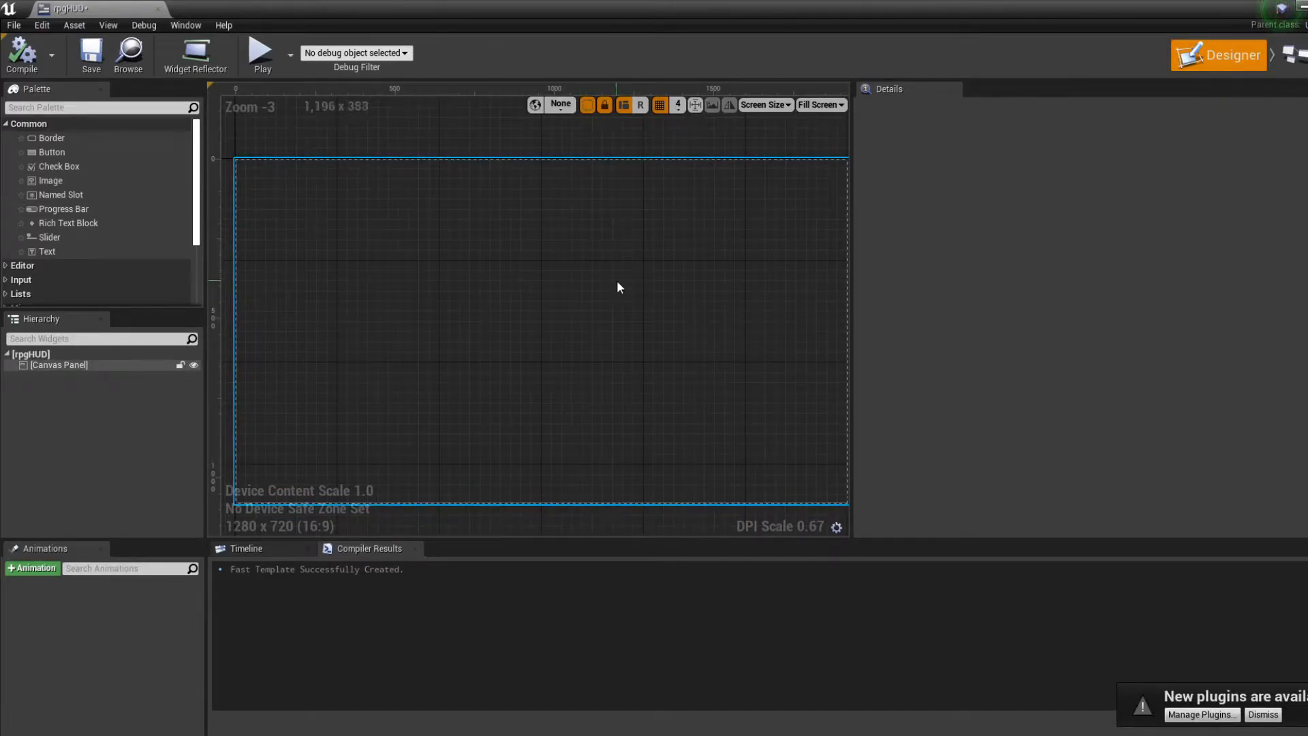
right_drag(455, 379, 445, 374)
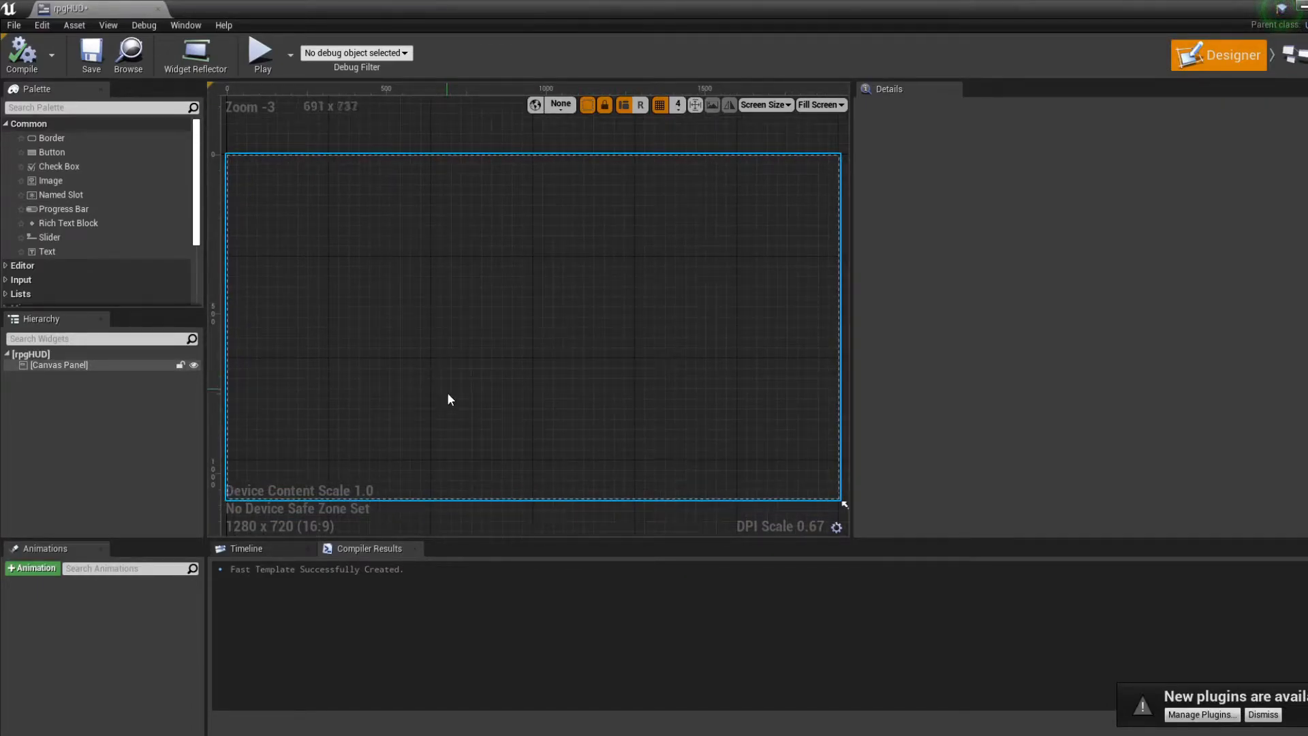
drag(43, 210, 290, 412)
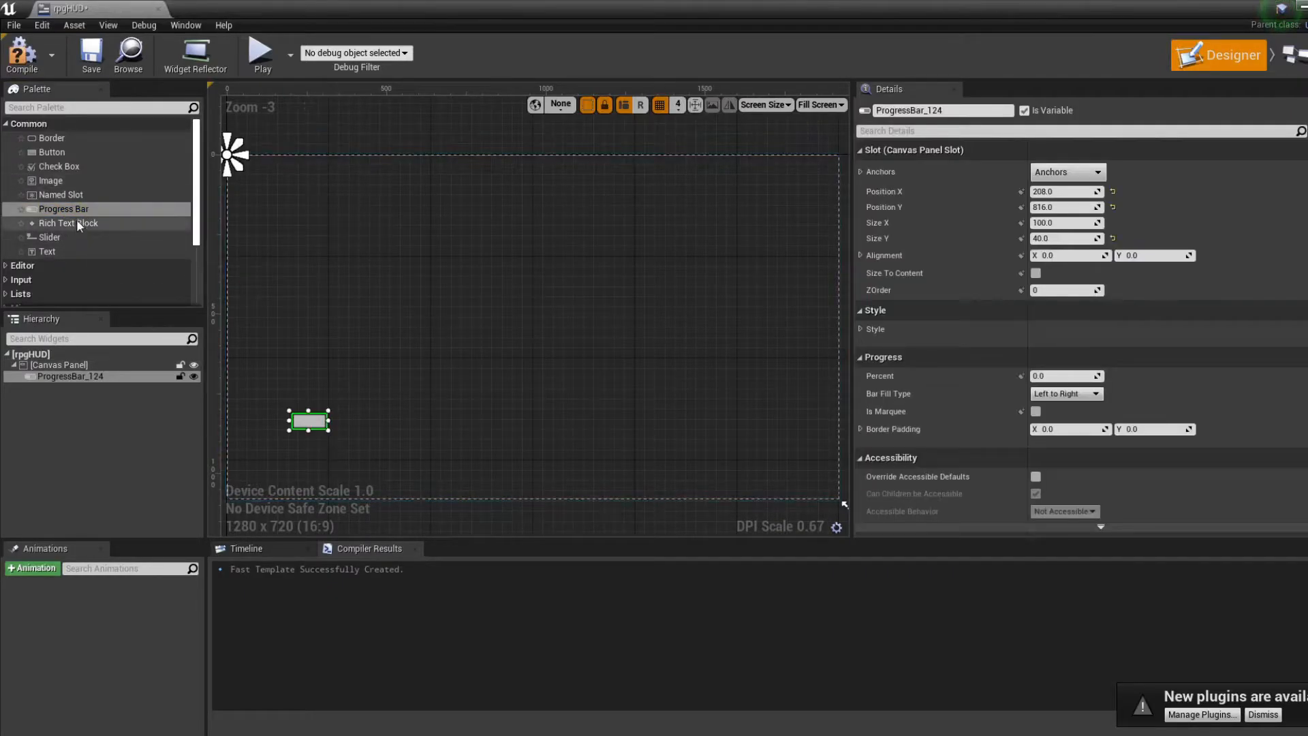
drag(71, 211, 332, 442)
Widen both progress bars to the same width of about 680, keeping their left edges aligned.
scroll(300, 455, up, 5)
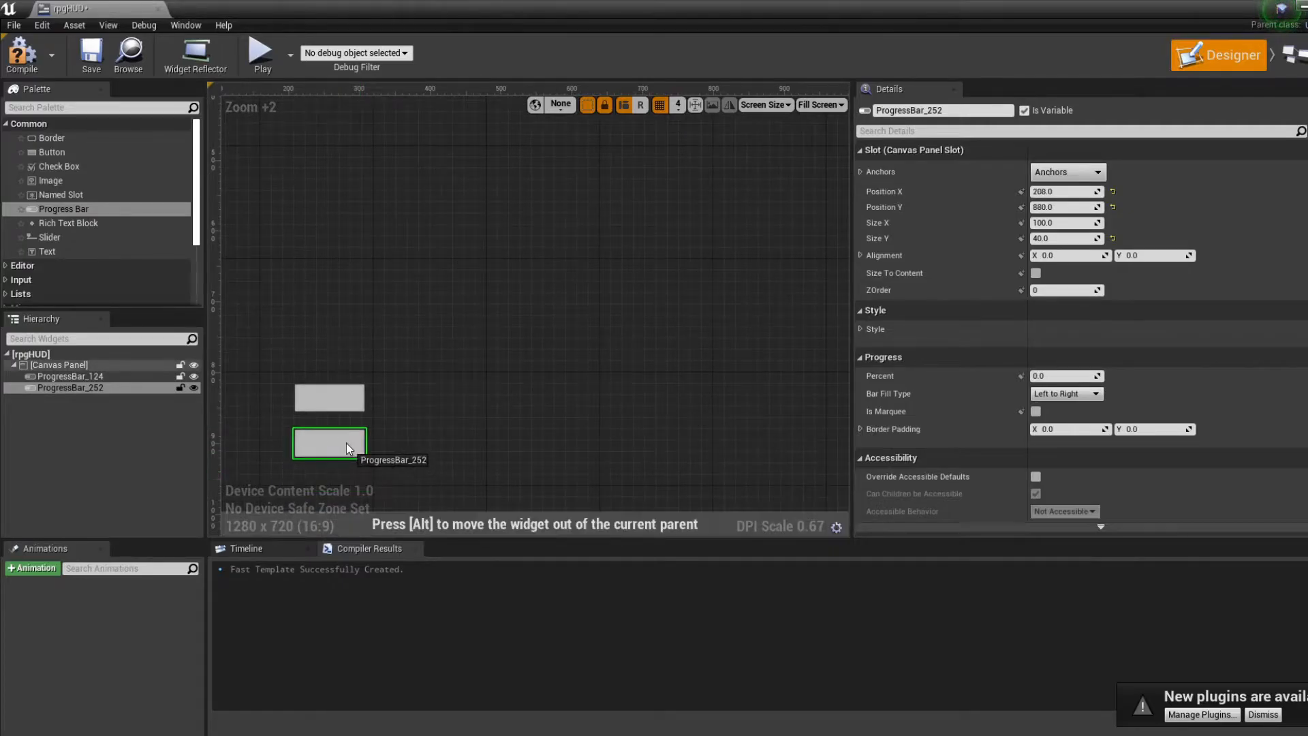
click(364, 401)
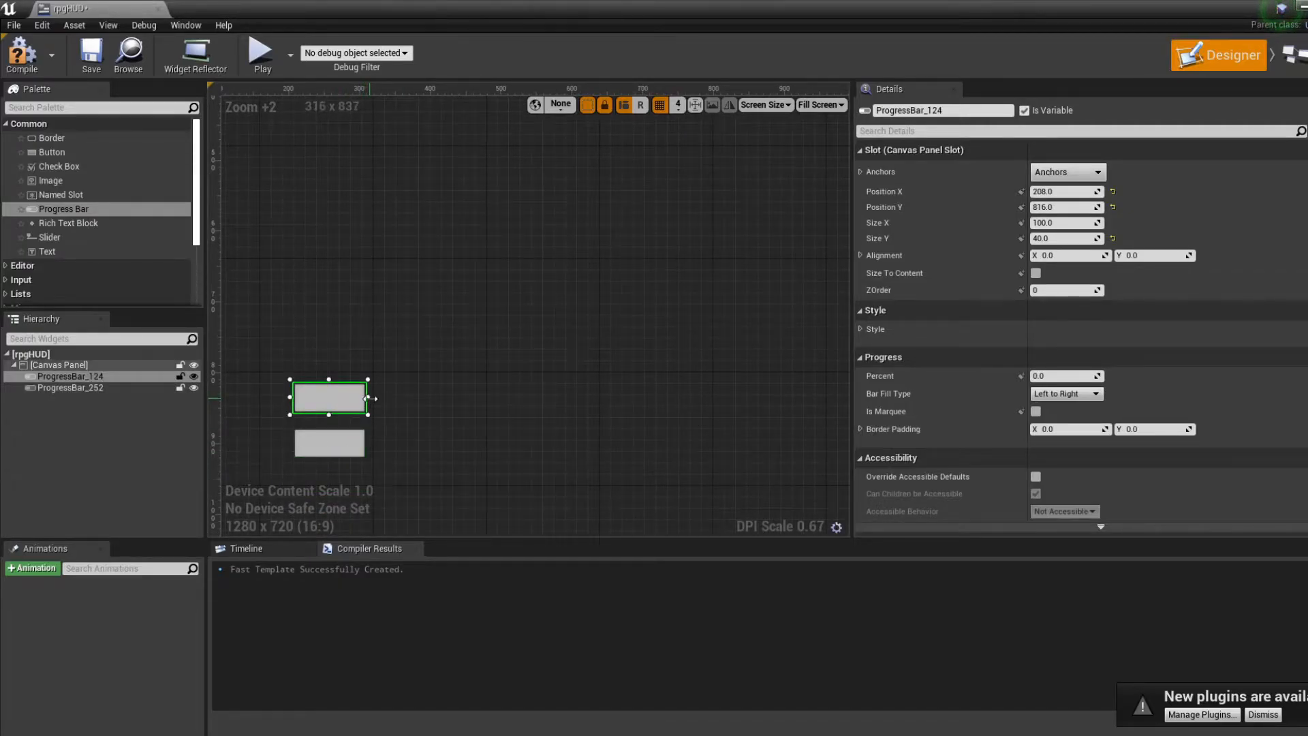
drag(375, 399, 777, 398)
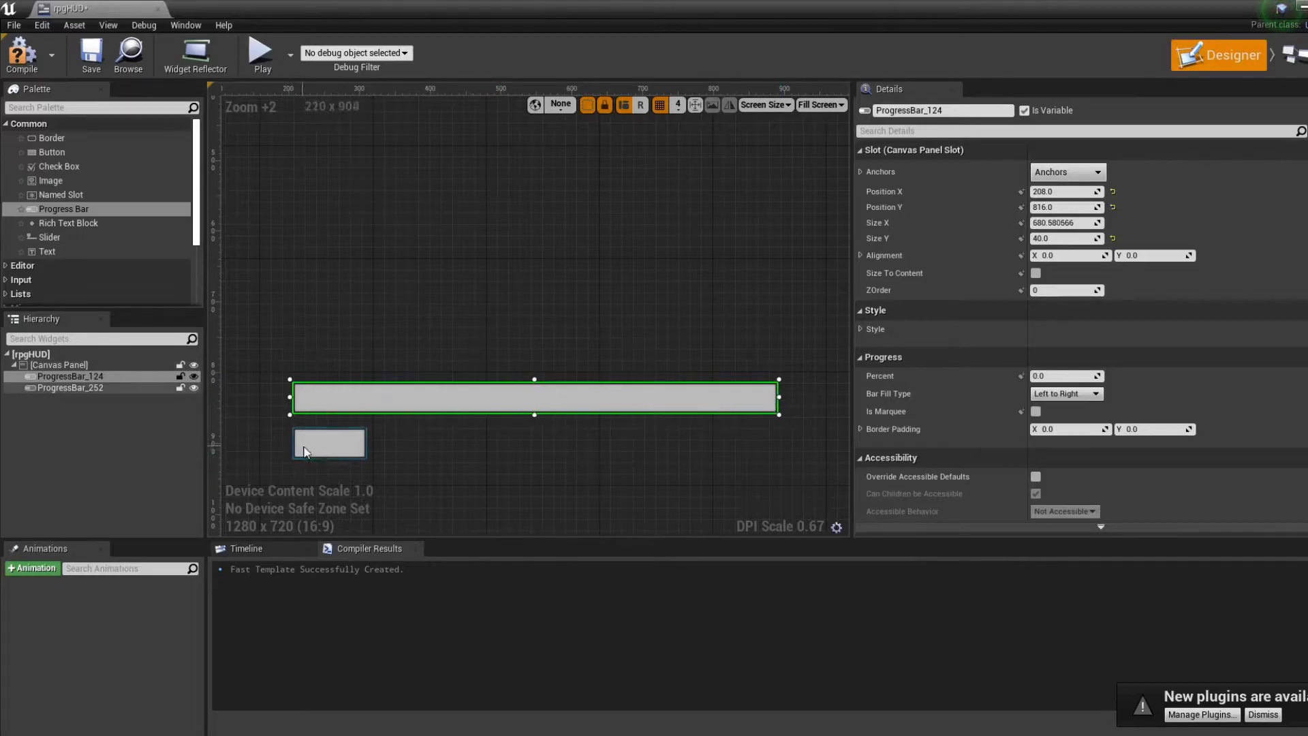
click(327, 452)
drag(366, 444, 748, 443)
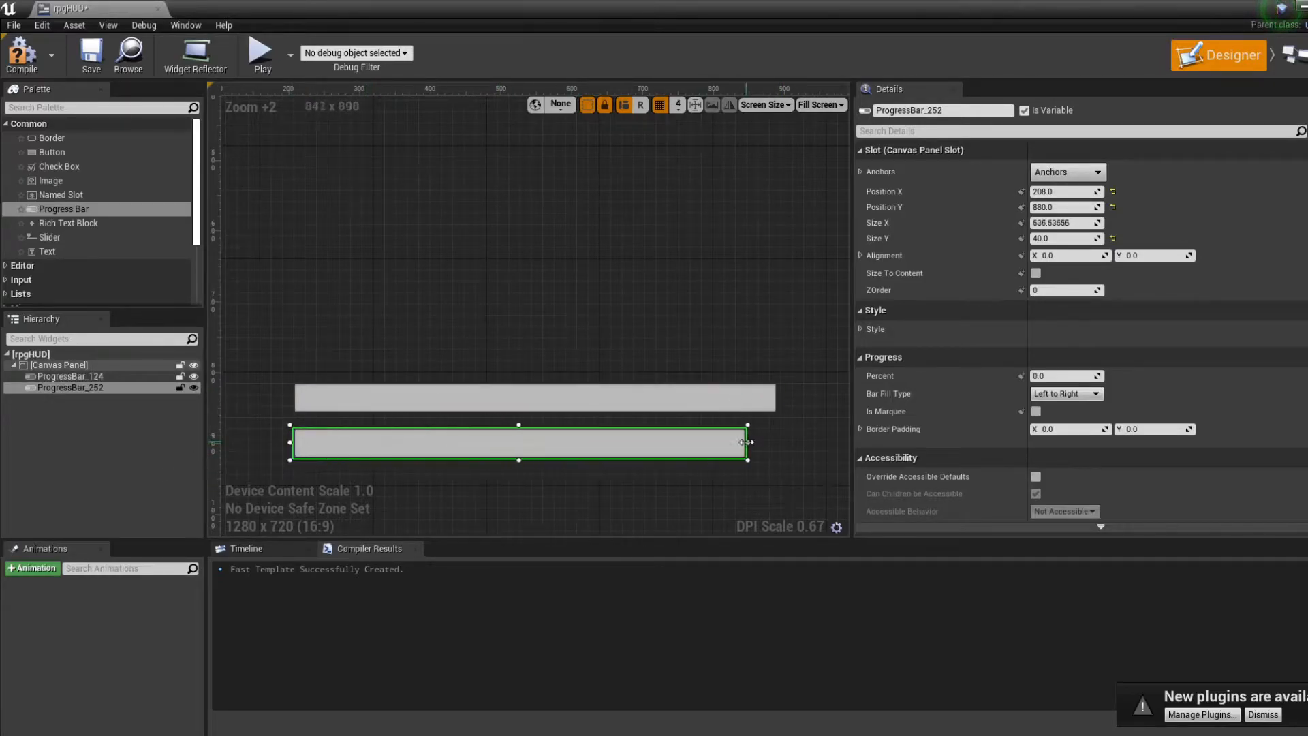
scroll(400, 239, down, 4)
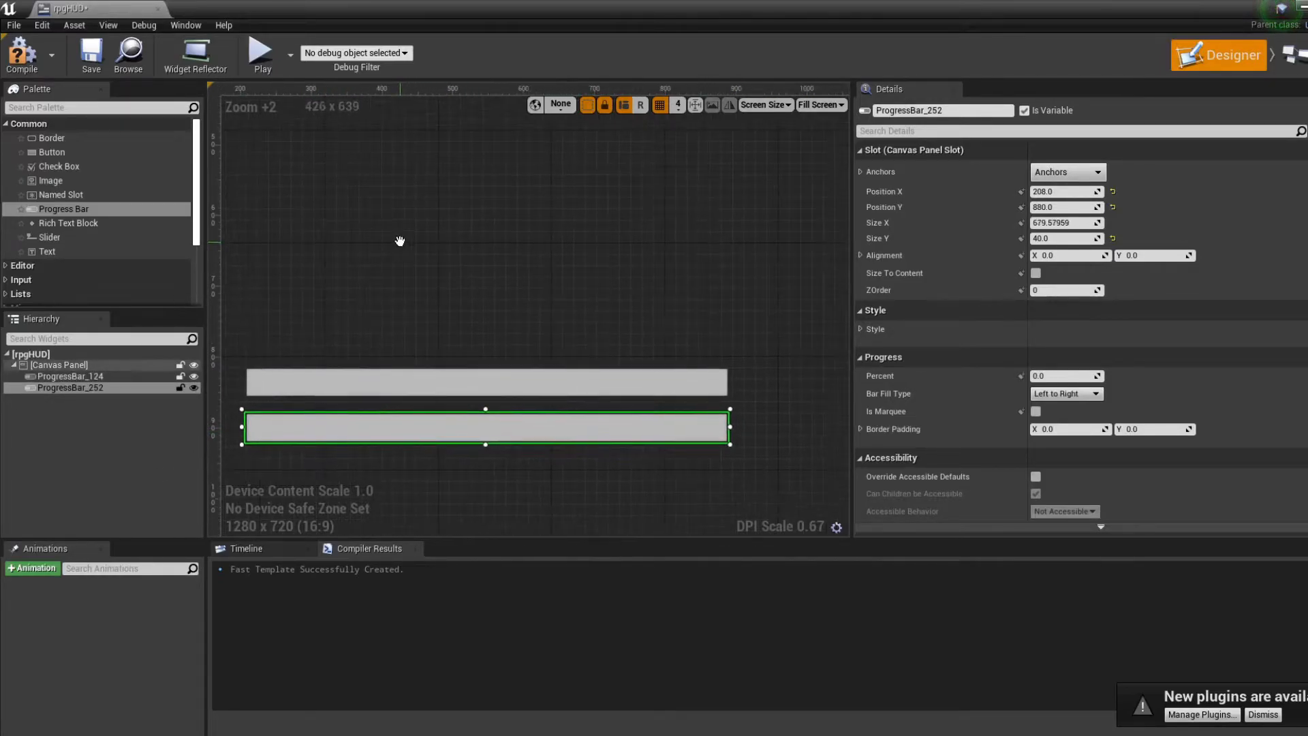
Expand the upper progress bar's style settings to show its background image and fill image properties.
click(450, 359)
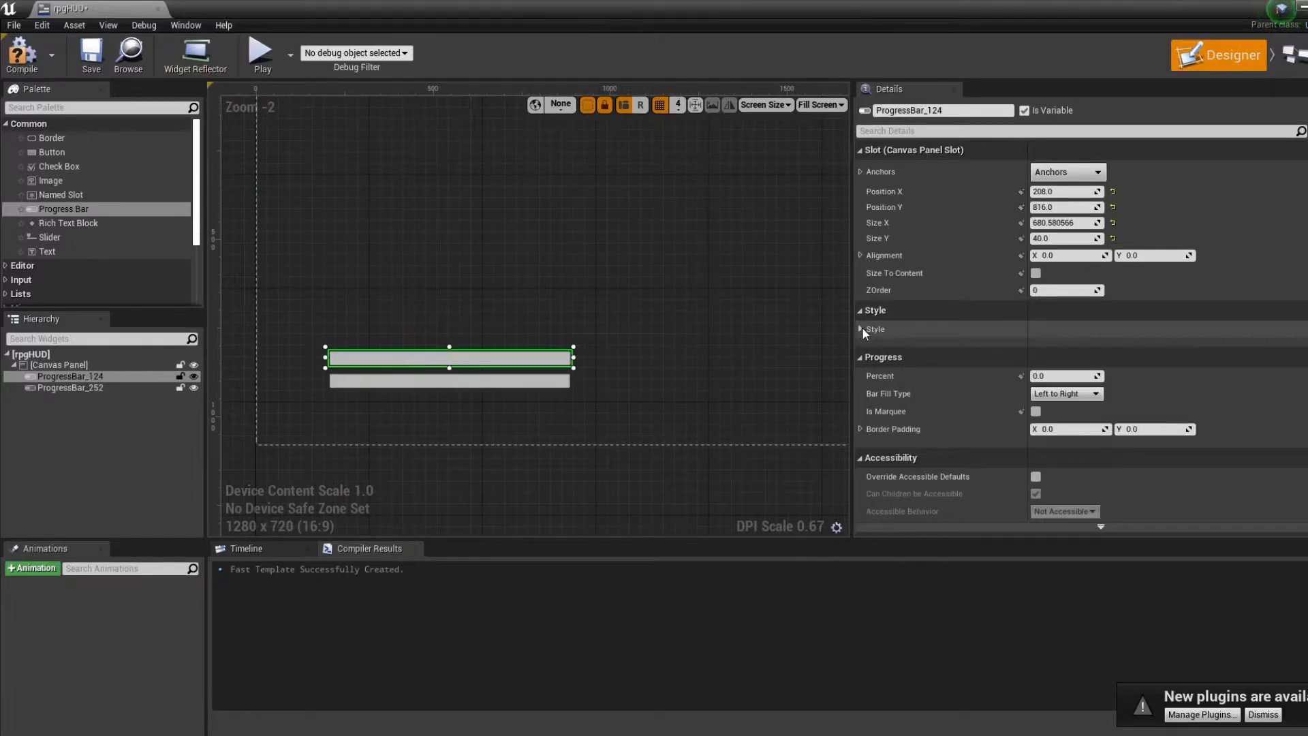
click(861, 329)
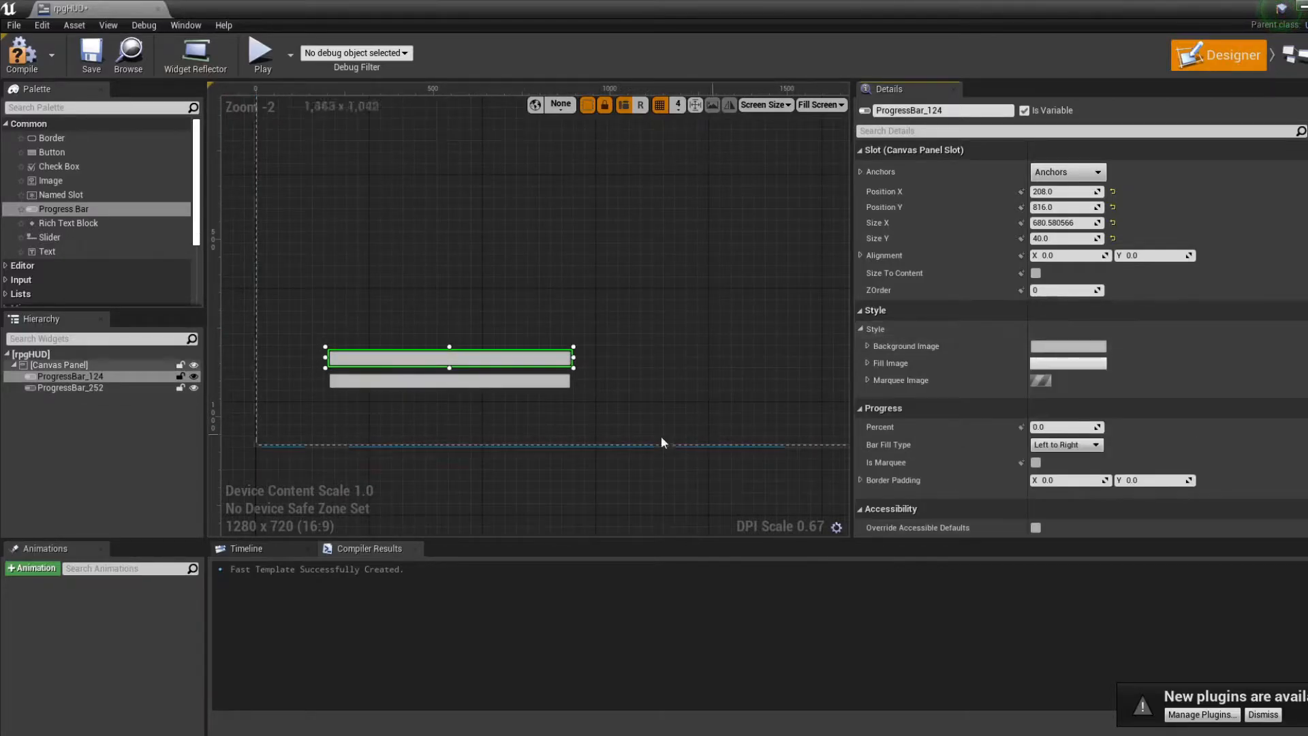
click(867, 346)
scroll(886, 385, down, 1)
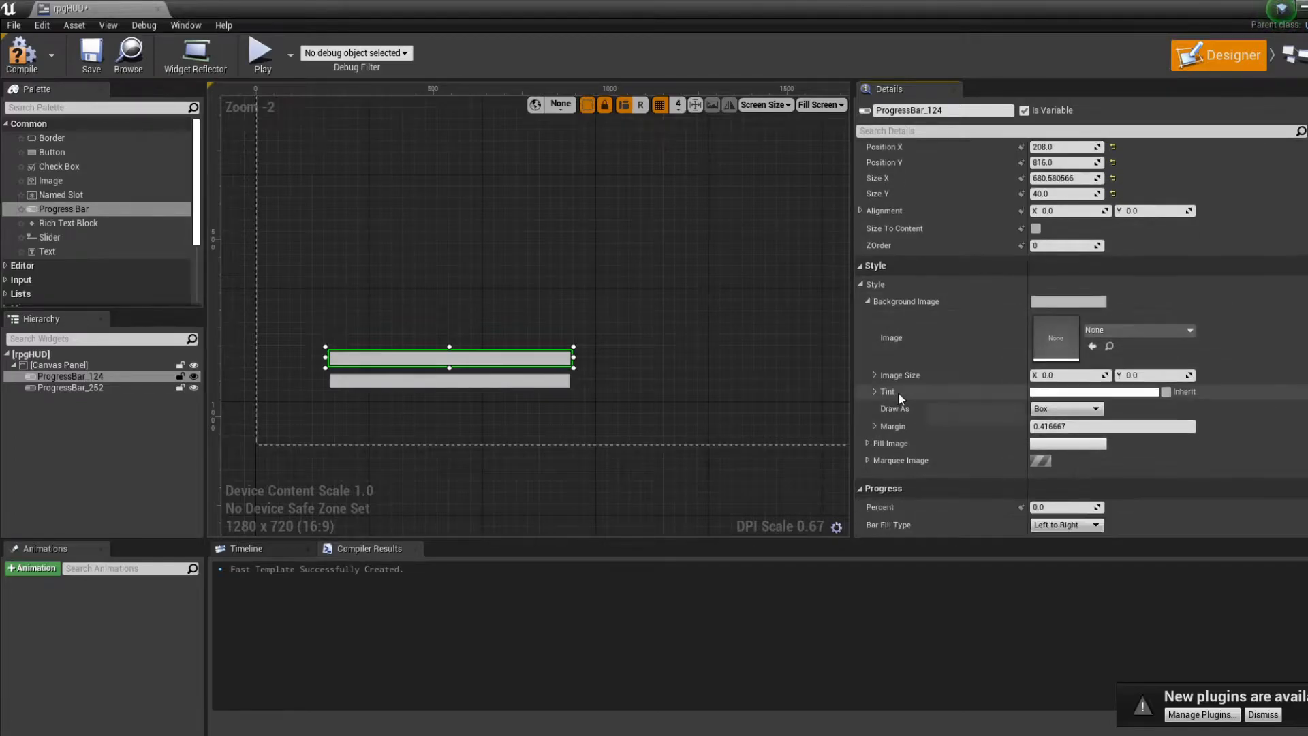
click(867, 442)
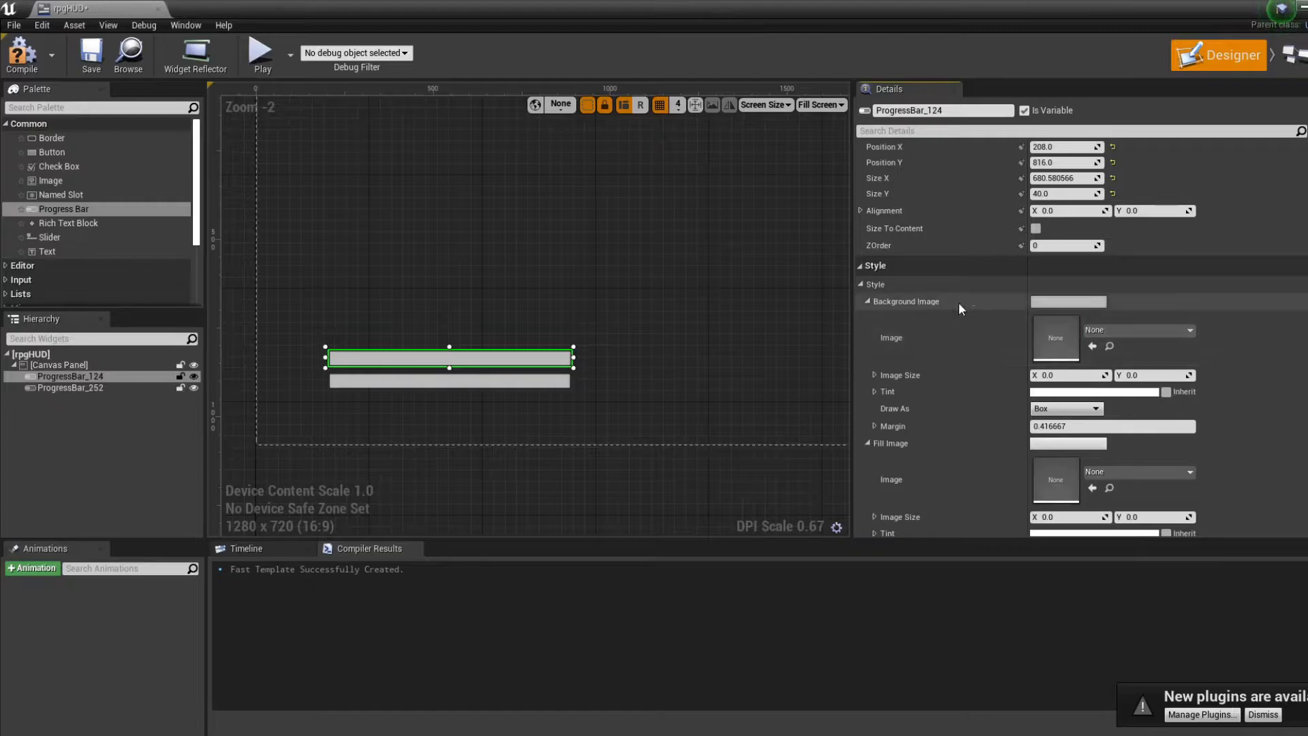
scroll(1093, 341, down, 1)
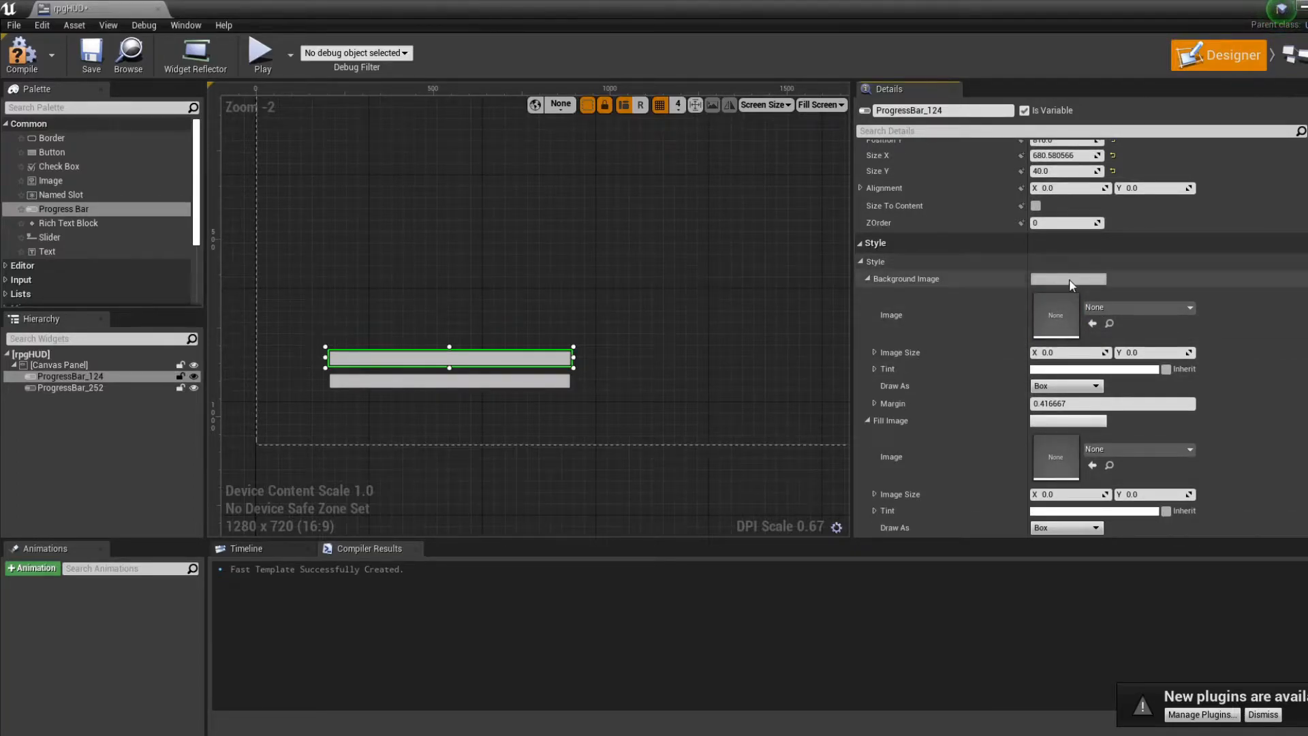
Set the upper progress bar's background image tint to dark red.
click(1118, 370)
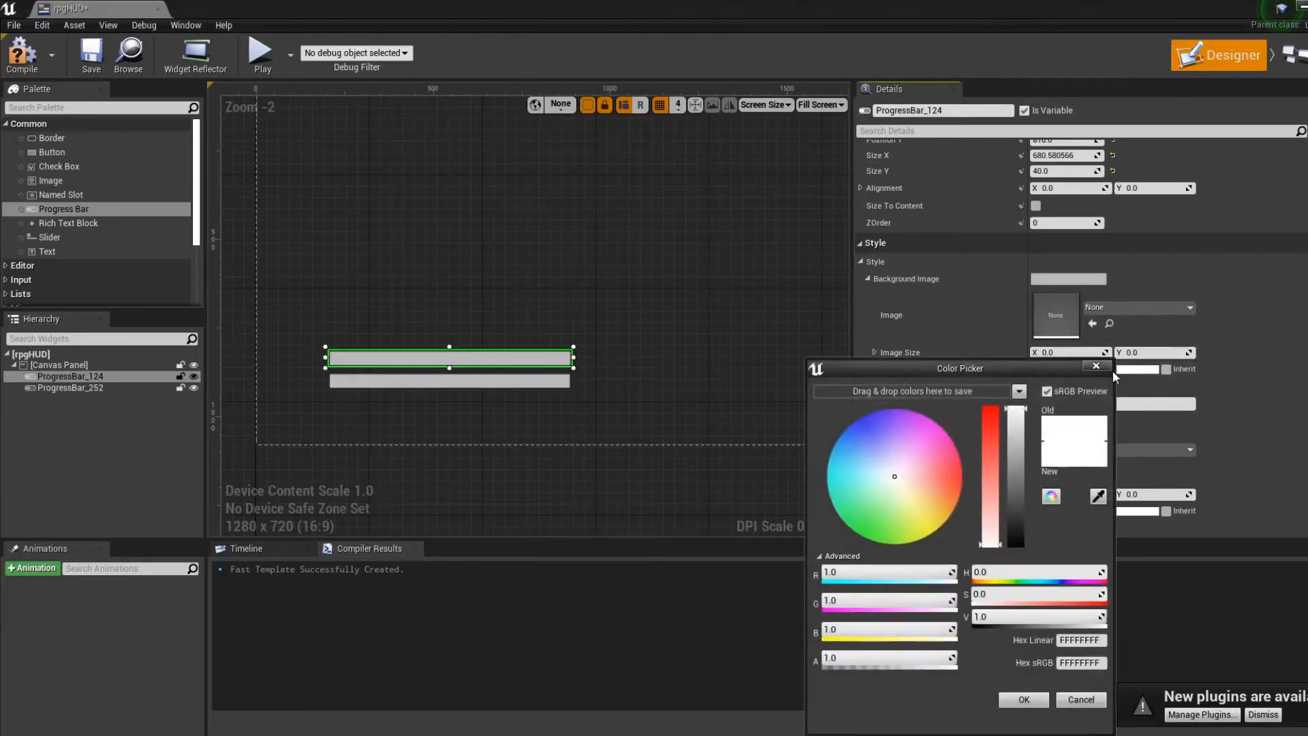
drag(879, 488, 944, 476)
drag(1017, 454, 1024, 494)
click(1024, 700)
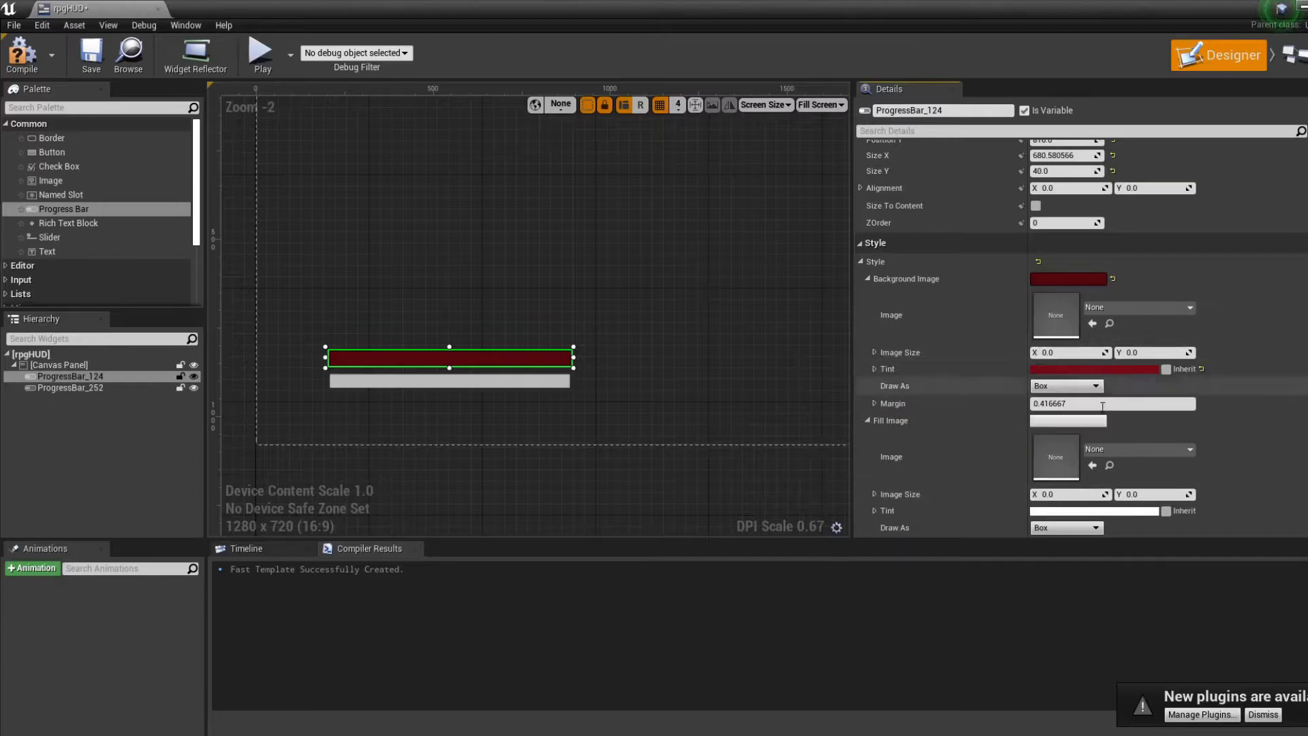
Set the upper progress bar's fill image tint to bright red and its Percent to about 0.9.
scroll(1079, 478, down, 2)
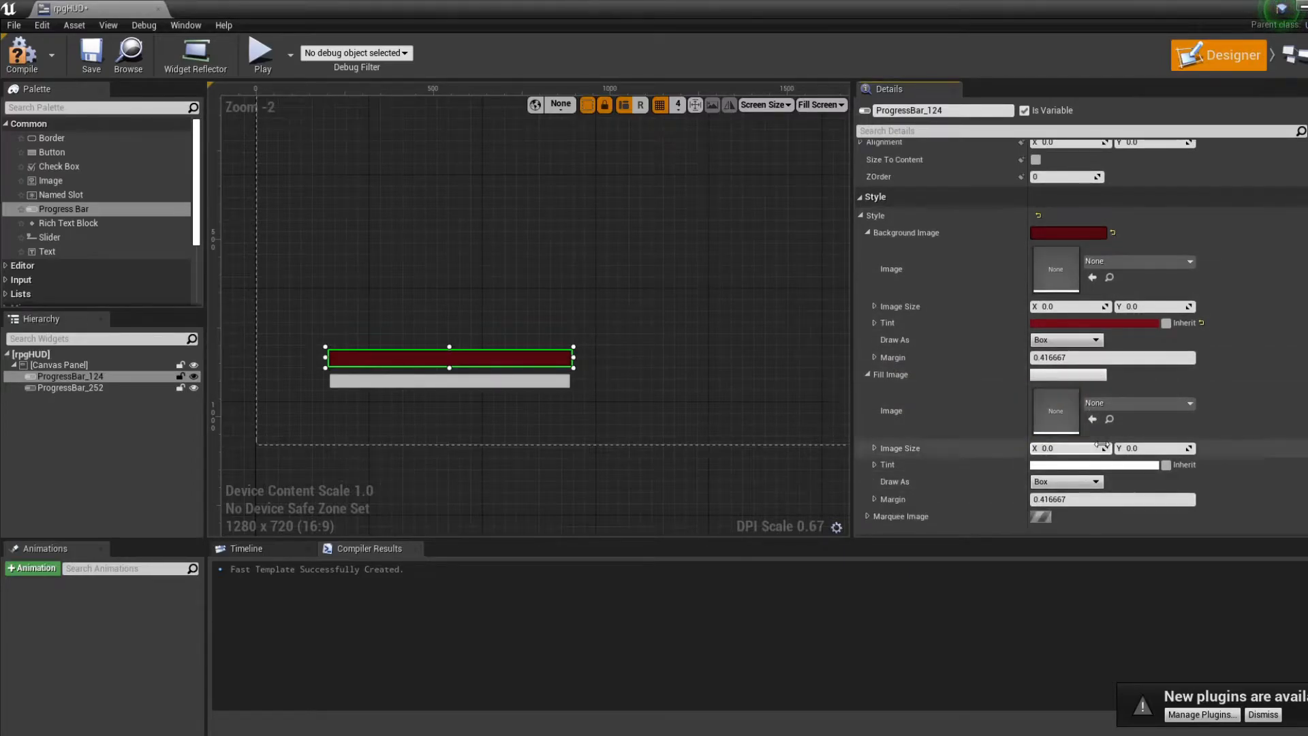
click(1107, 465)
click(958, 473)
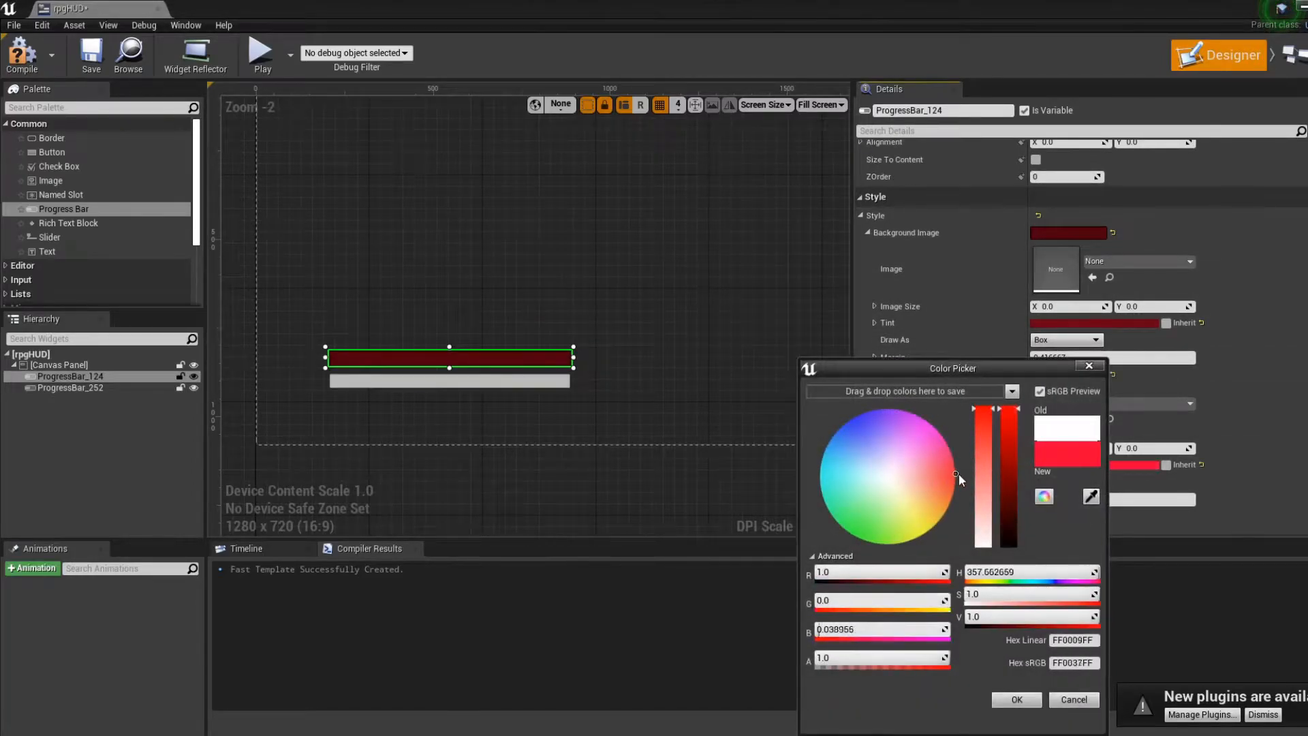
click(1016, 700)
scroll(1138, 439, down, 3)
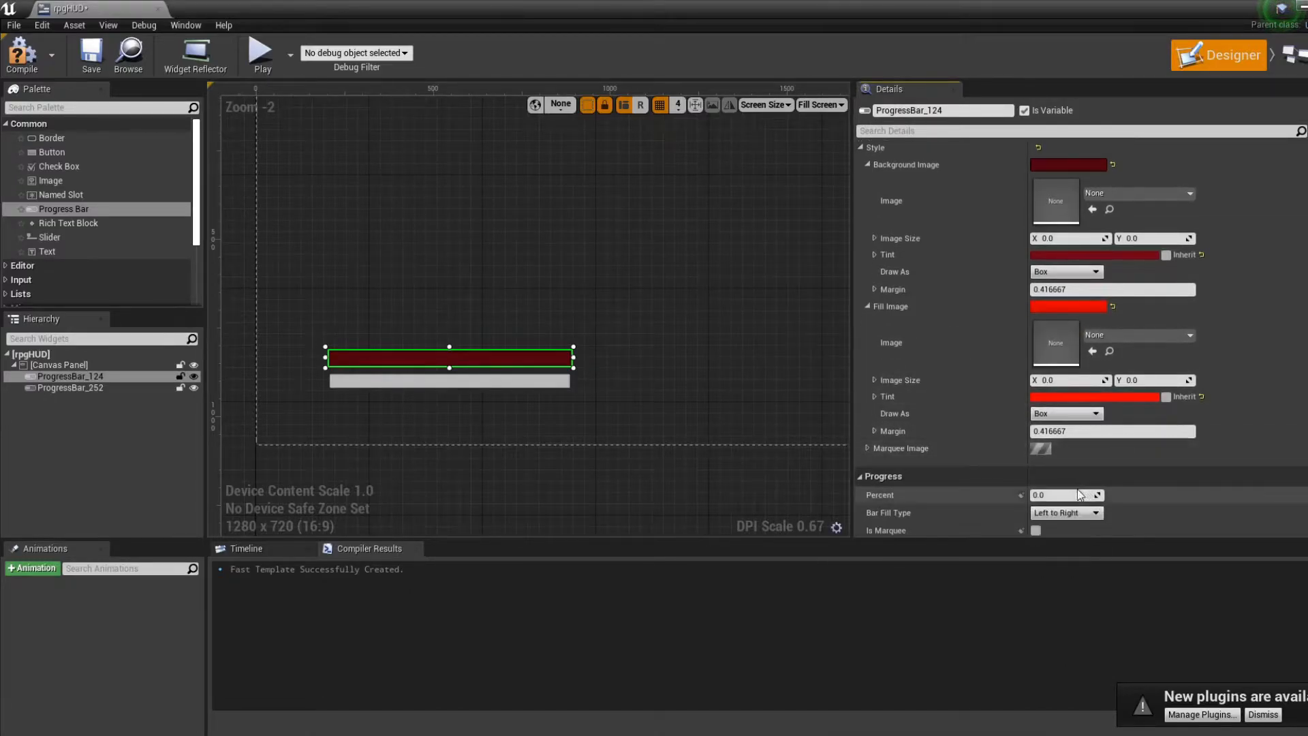
mouse_move(1040, 496)
mouse_down()
mouse_move(1084, 496)
mouse_move(1063, 496)
mouse_up()
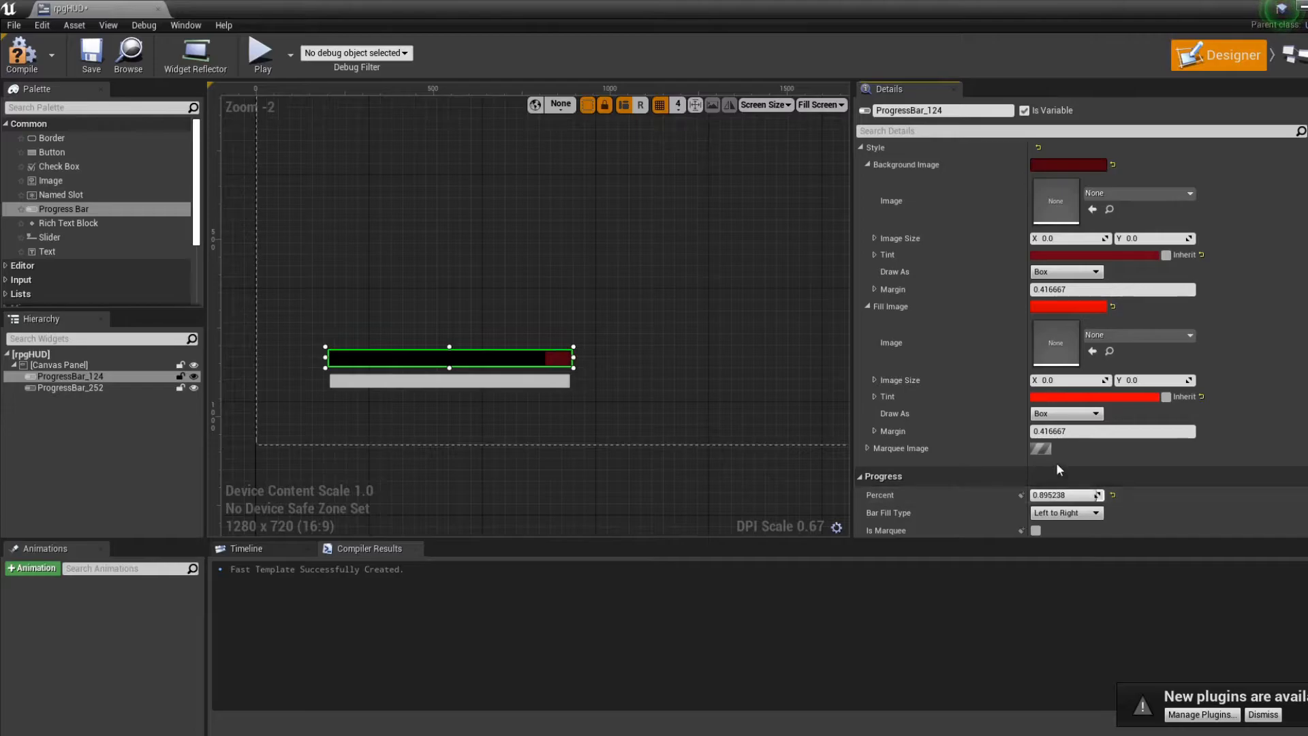
Set the upper progress bar's Fill Color and Opacity to pure white, hex FFFFFFFF.
scroll(1060, 466, down, 9)
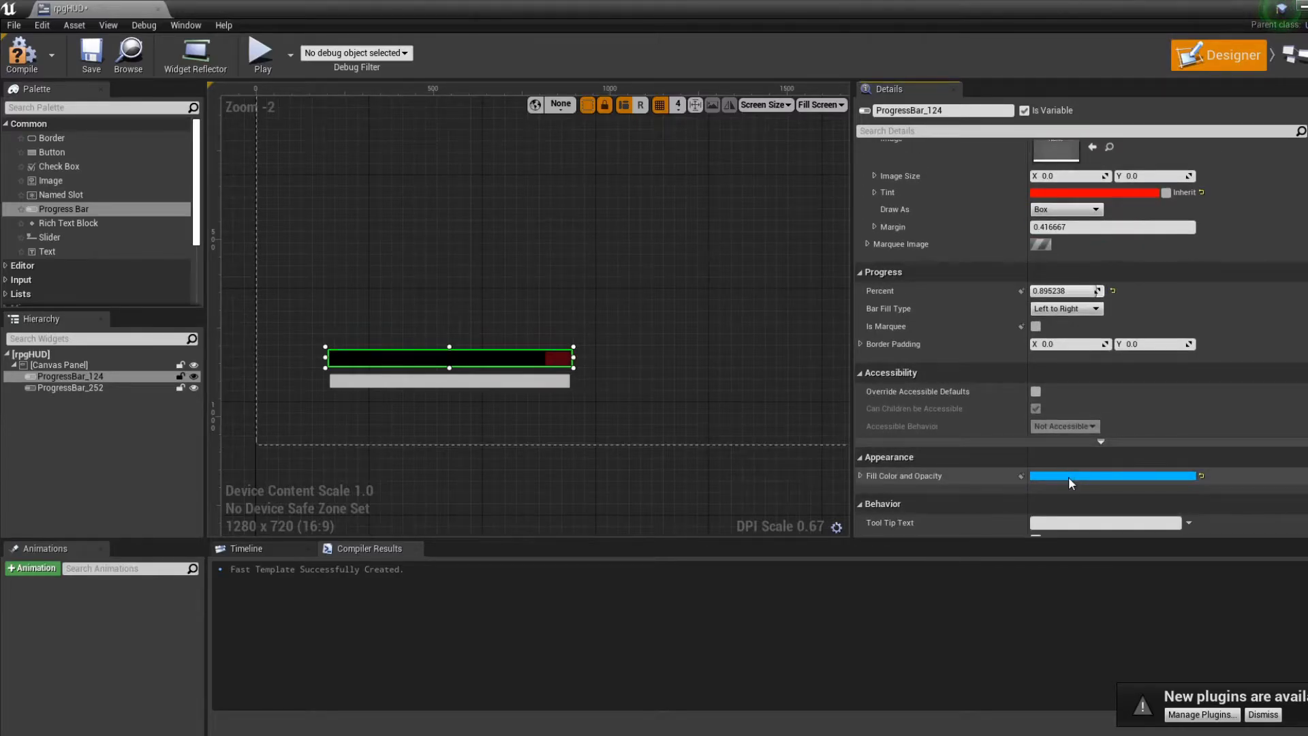
click(1068, 477)
click(859, 480)
click(946, 535)
drag(946, 537, 958, 564)
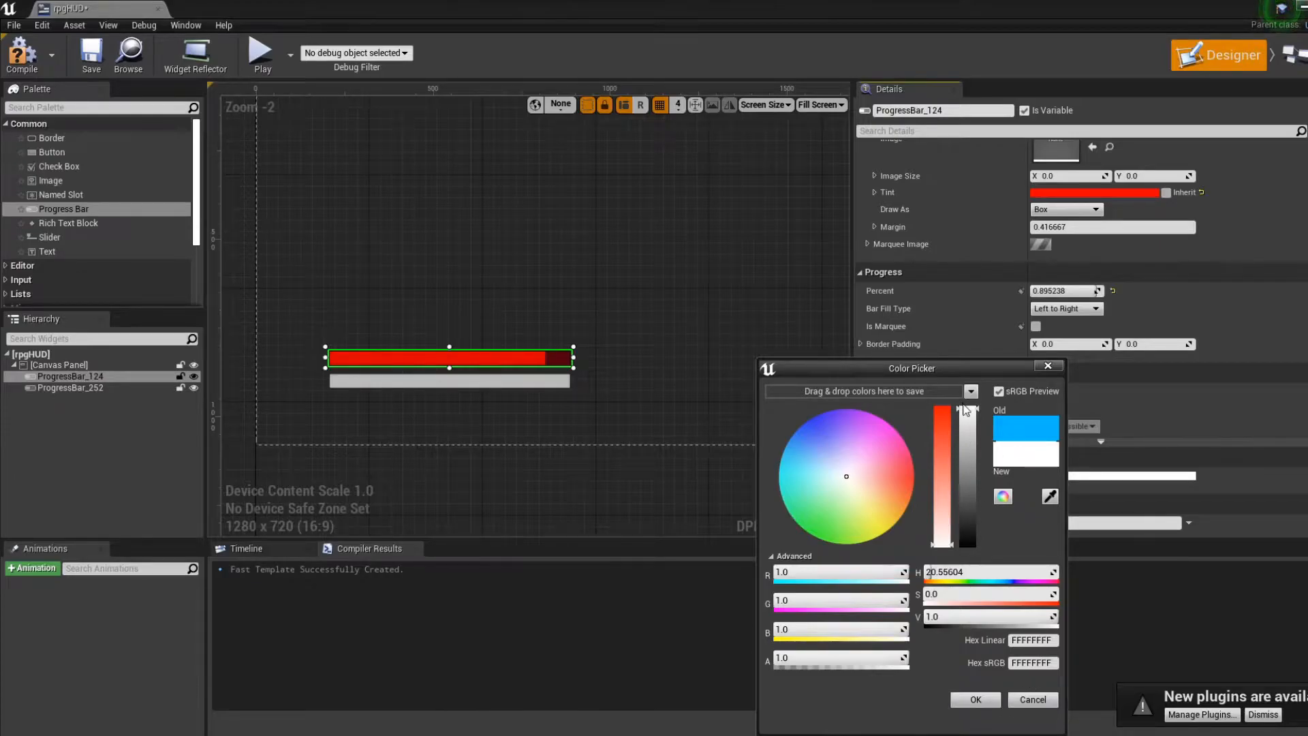
click(976, 700)
Set the upper progress bar's background image tint to black and its Percent to about 0.7.
scroll(1085, 377, up, 1)
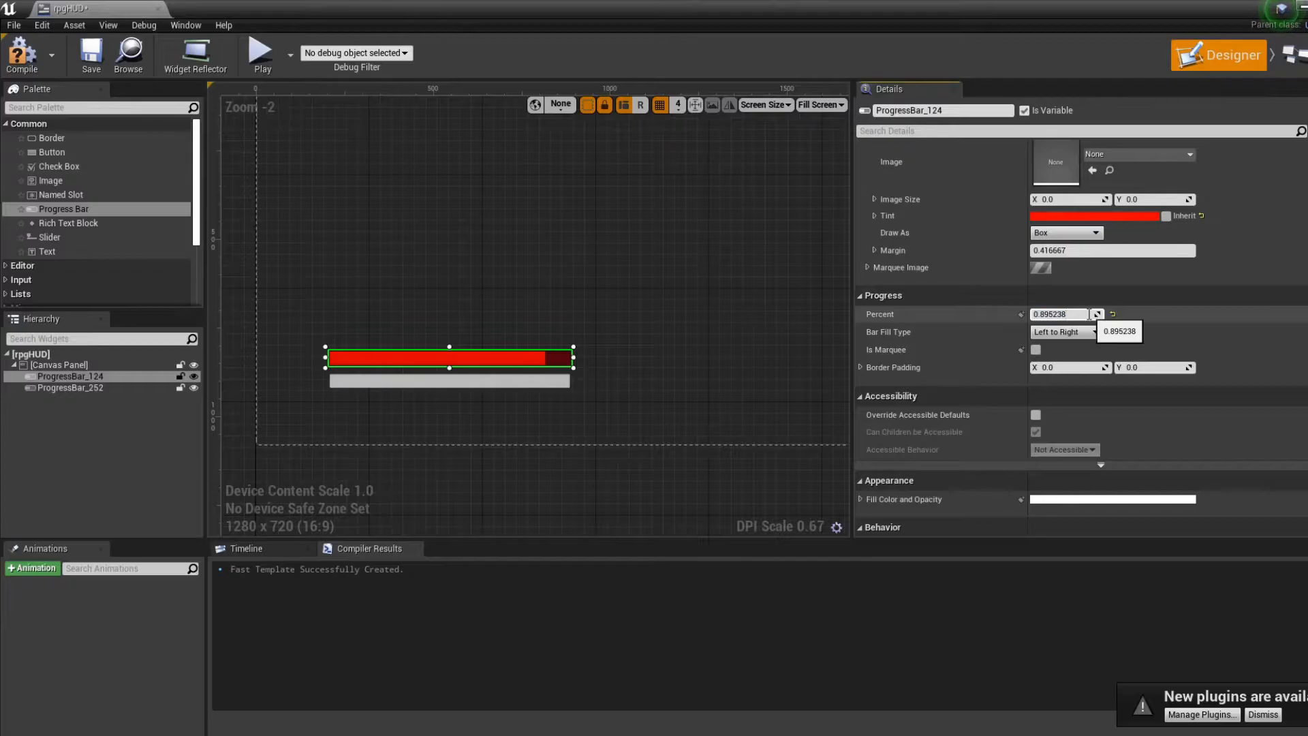
scroll(1088, 314, up, 4)
click(1121, 162)
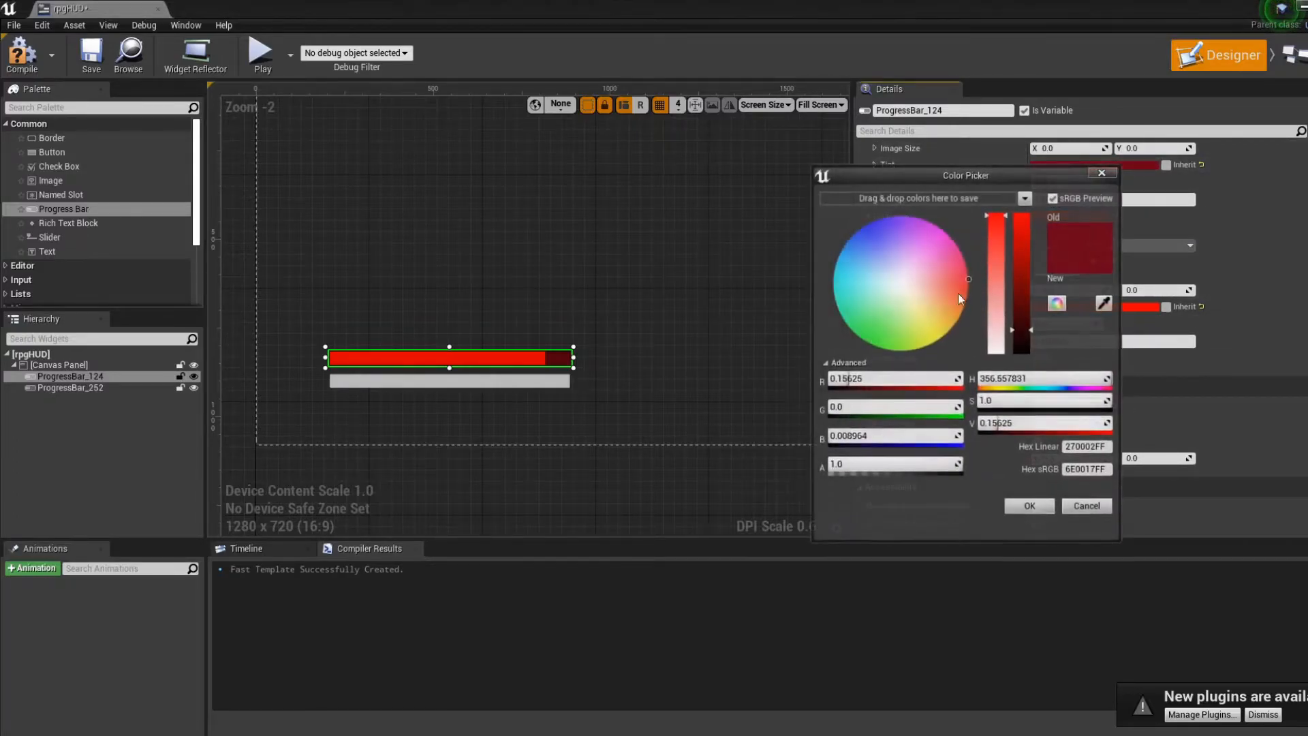
drag(1025, 332, 1091, 382)
click(1030, 506)
scroll(1083, 382, down, 1)
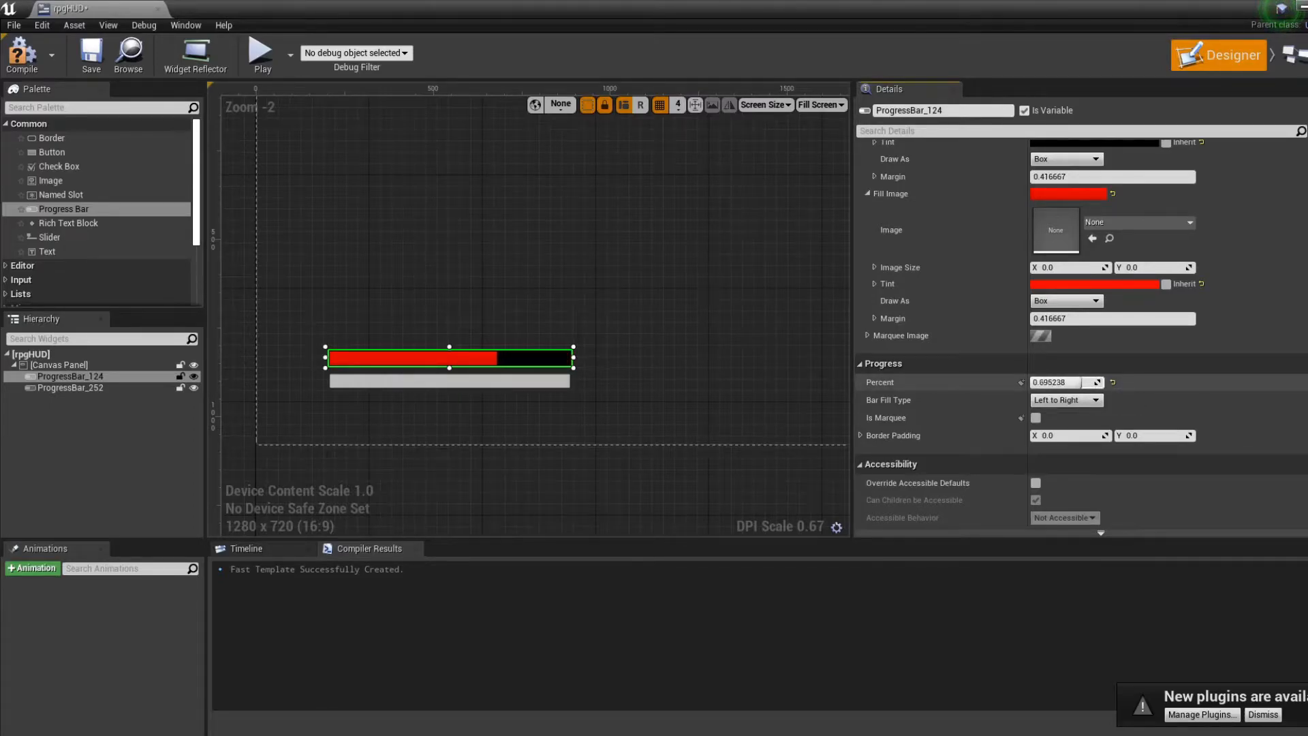
Give the lower progress bar a blue fill and set the upper bar's Percent to 1.0.
click(452, 380)
scroll(1115, 354, up, 3)
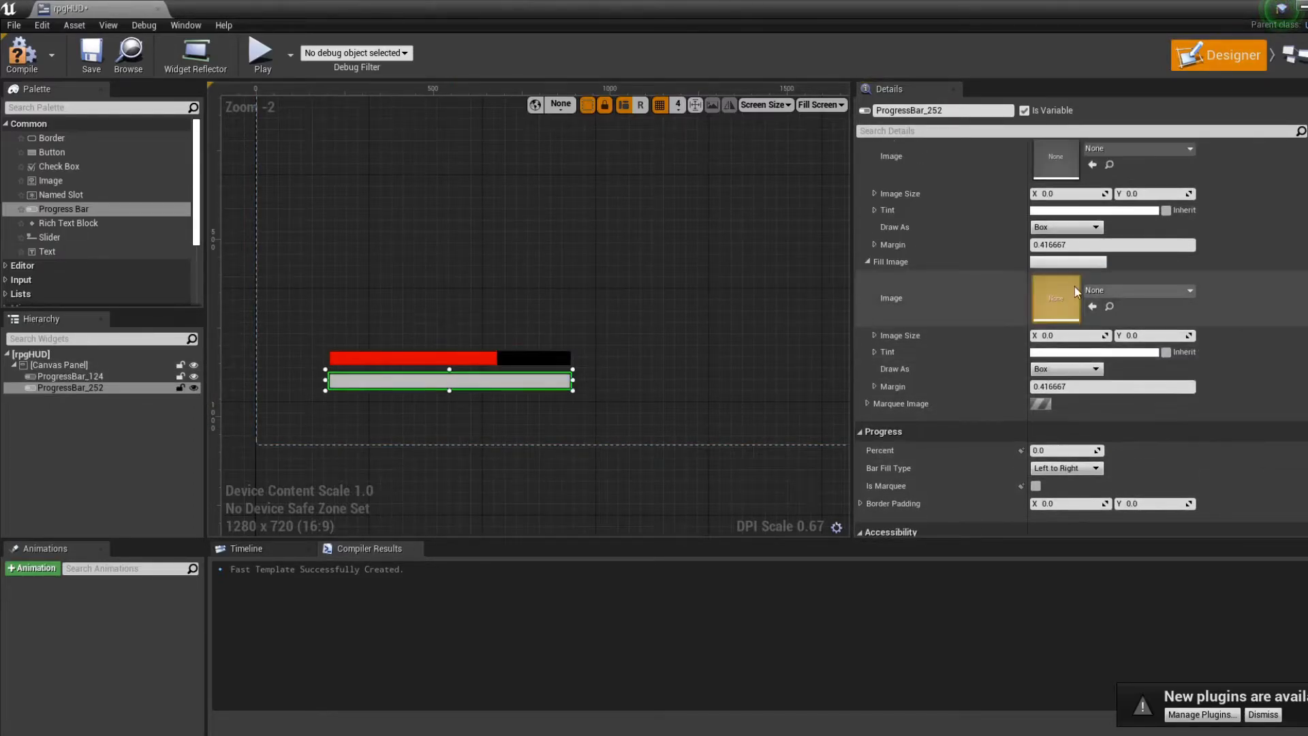
click(538, 359)
scroll(557, 393, down, 1)
scroll(557, 394, up, 1)
Move both progress bars closer to the canvas's lower-left corner, with a slightly wider gap between them.
right_drag(529, 373, 507, 390)
drag(400, 367, 357, 410)
drag(352, 362, 365, 382)
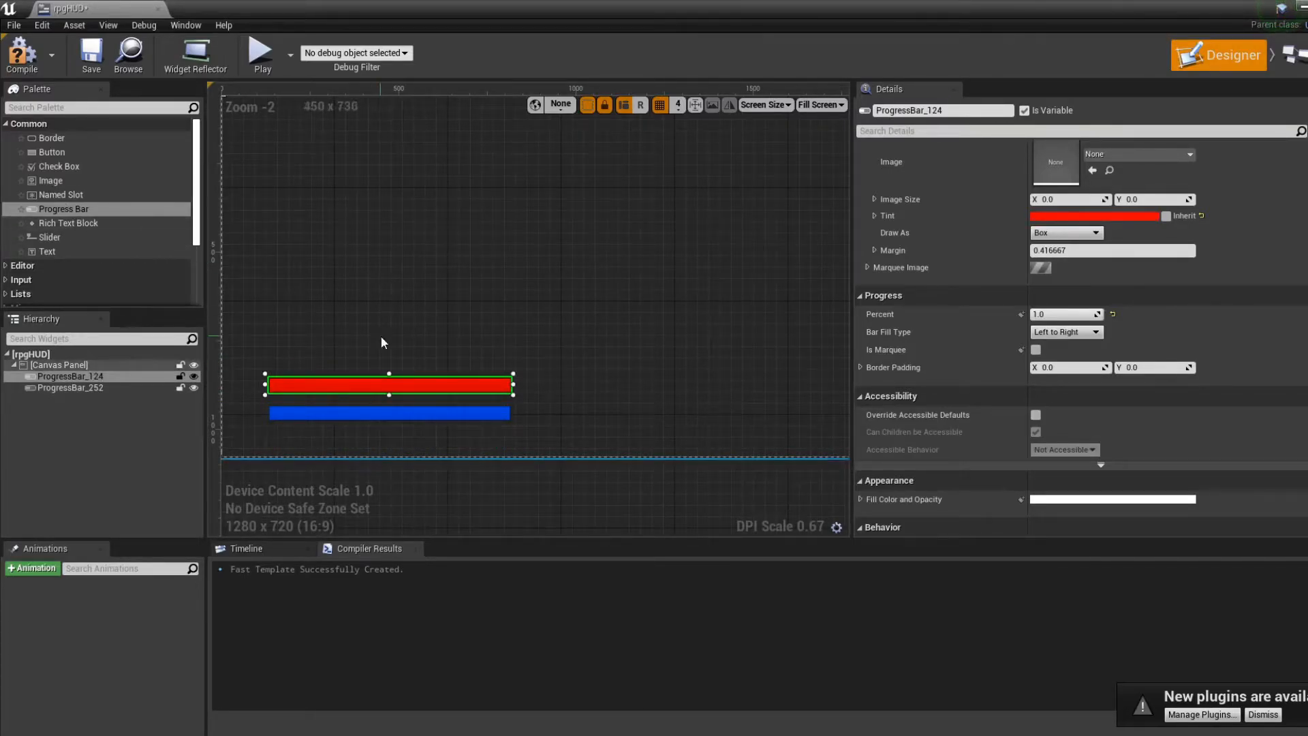
scroll(349, 343, up, 8)
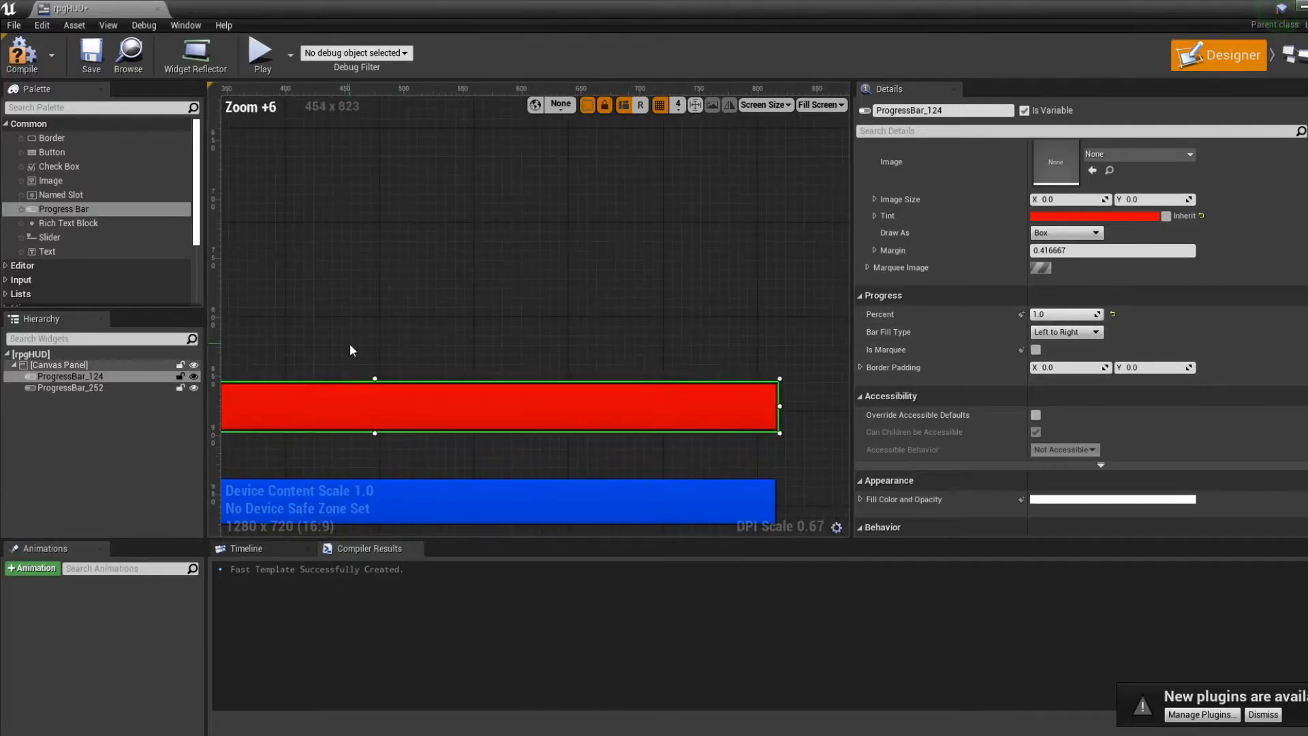
Add a text block reading "Health" at about X 152, Y 860, over the left end of the red progress bar.
right_drag(350, 344, 526, 292)
right_drag(307, 295, 432, 286)
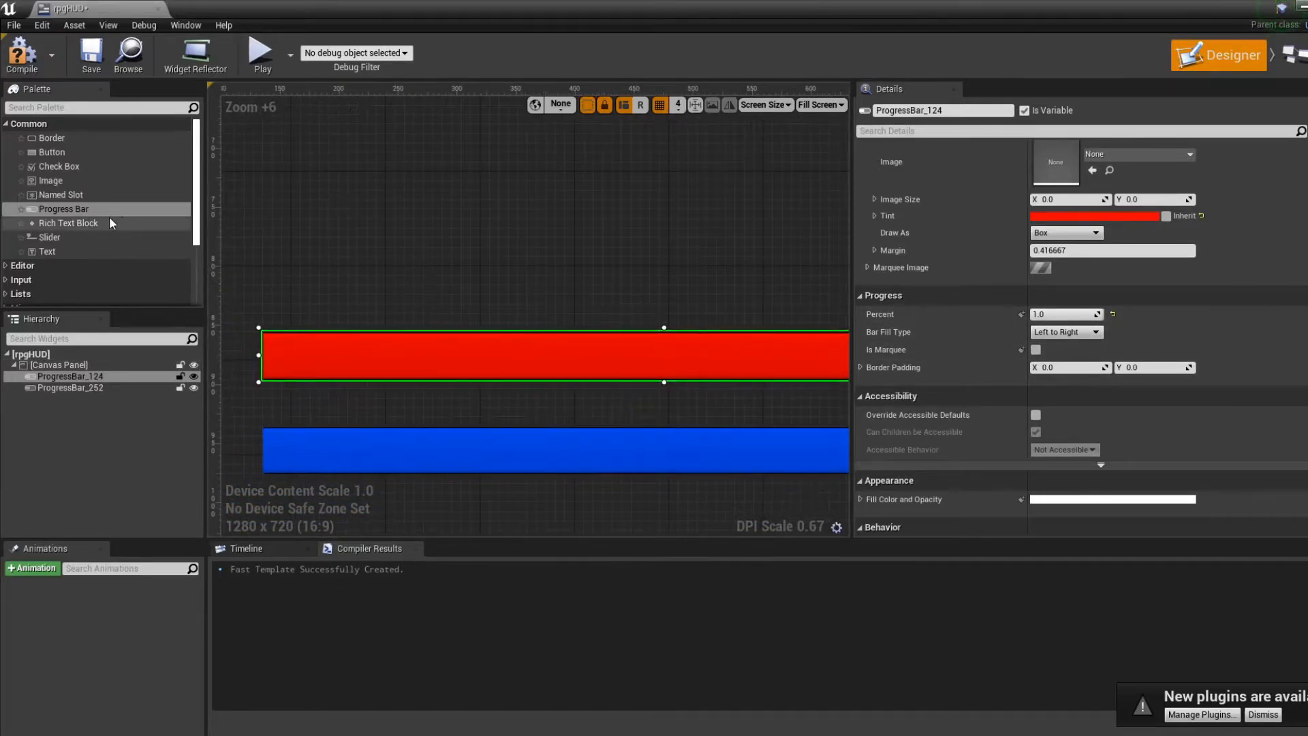
drag(65, 250, 428, 360)
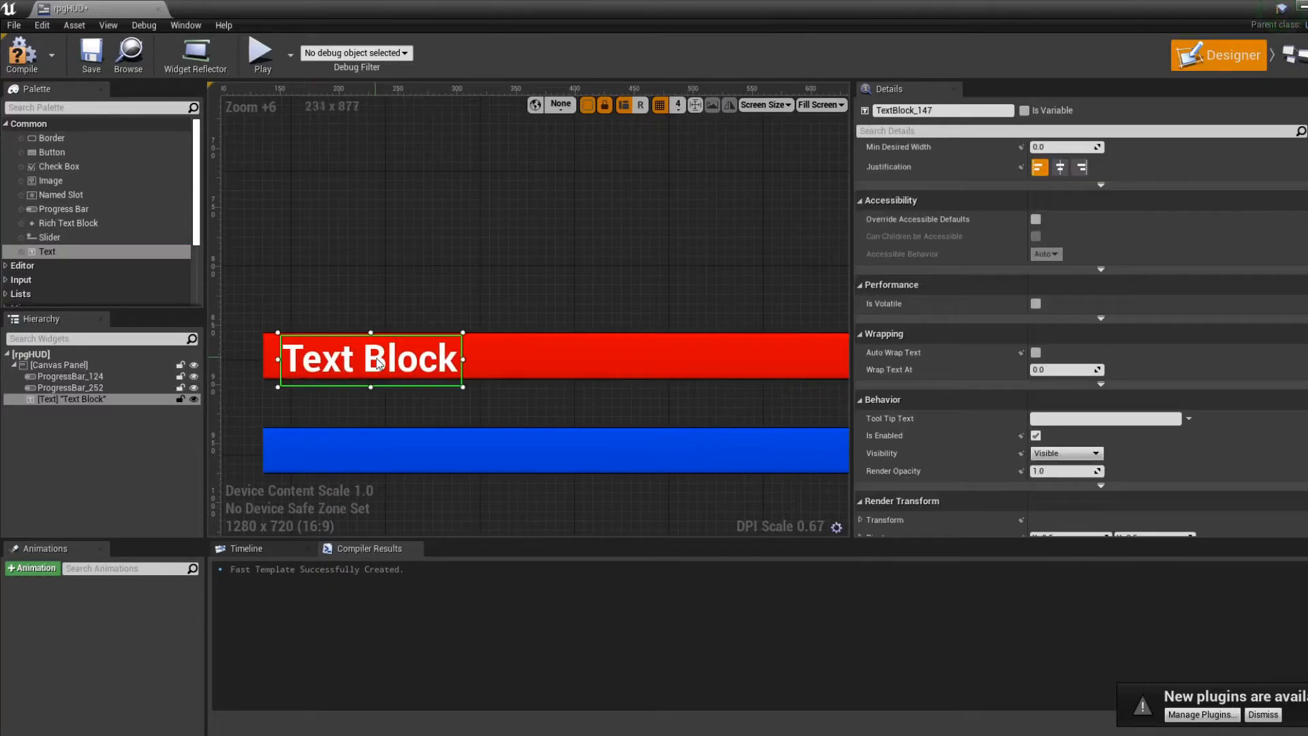
click(355, 326)
click(414, 348)
scroll(1112, 298, up, 3)
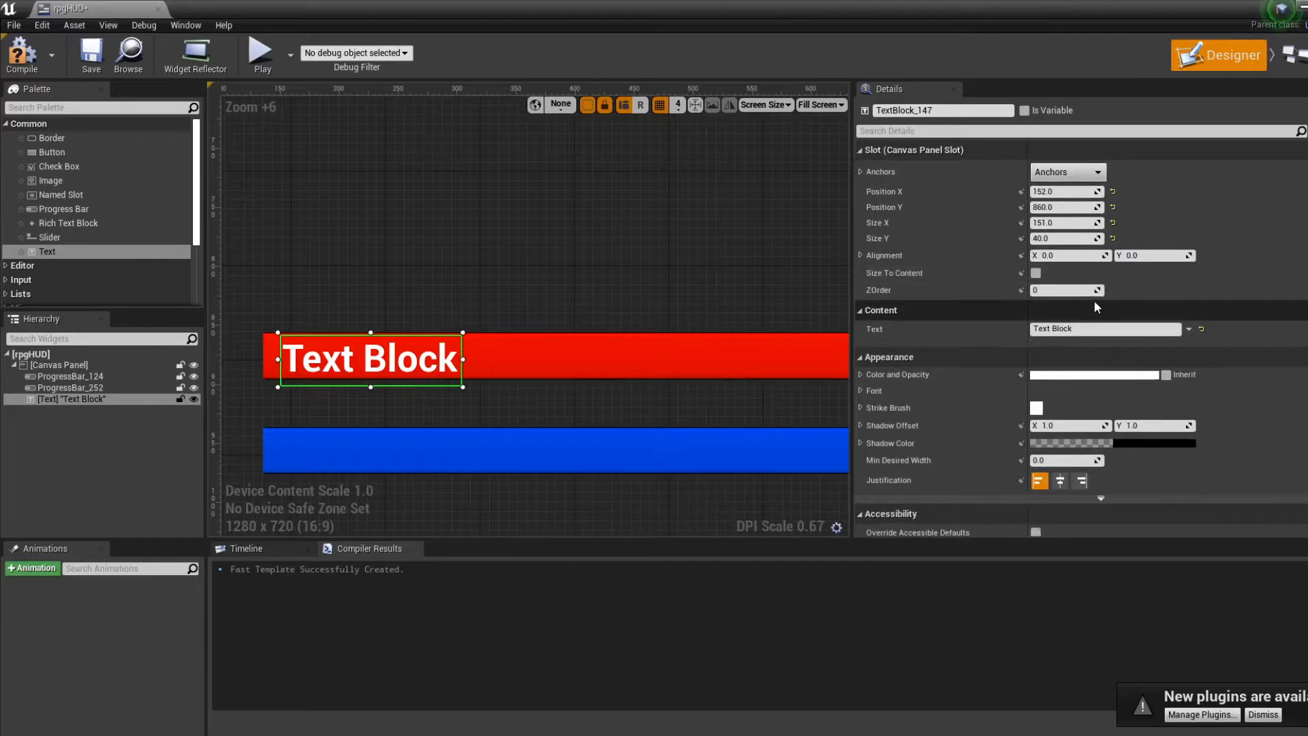
click(1074, 330)
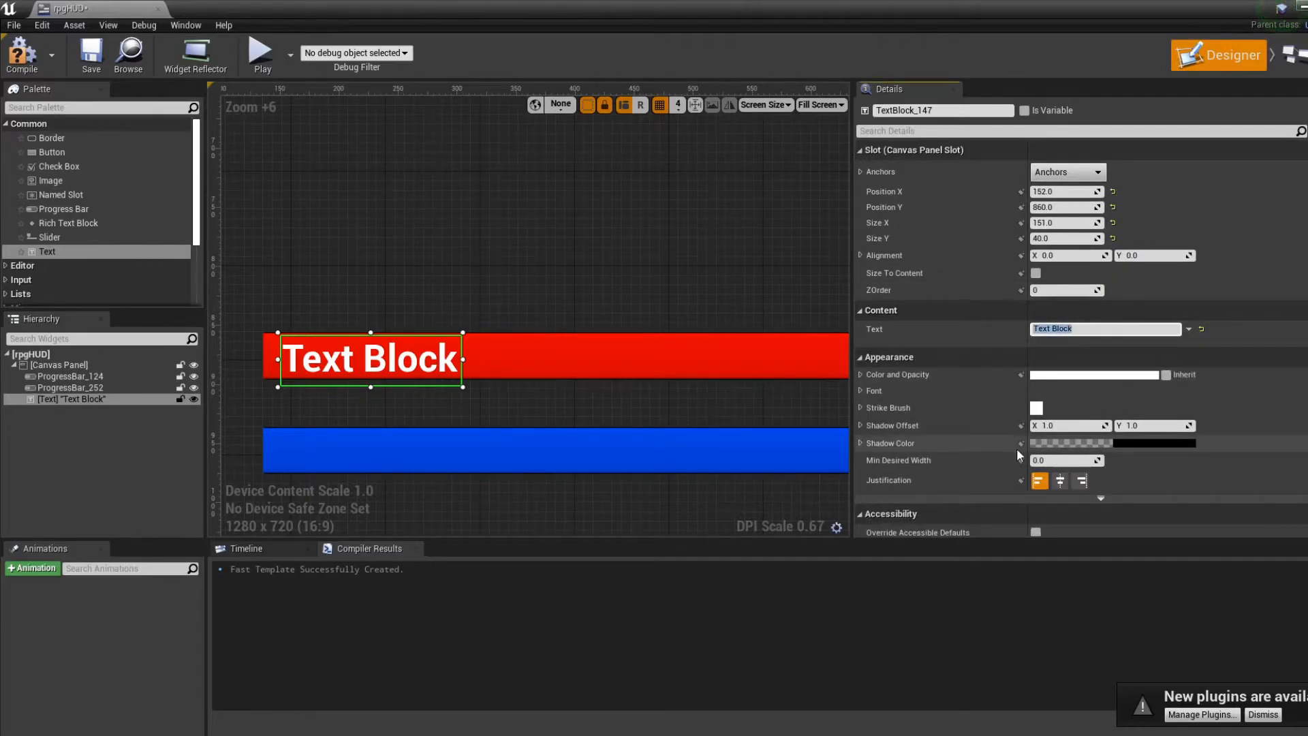
text(Health)
Anchor the red progress bar and the Health text to the canvas's bottom-left corner.
click(504, 369)
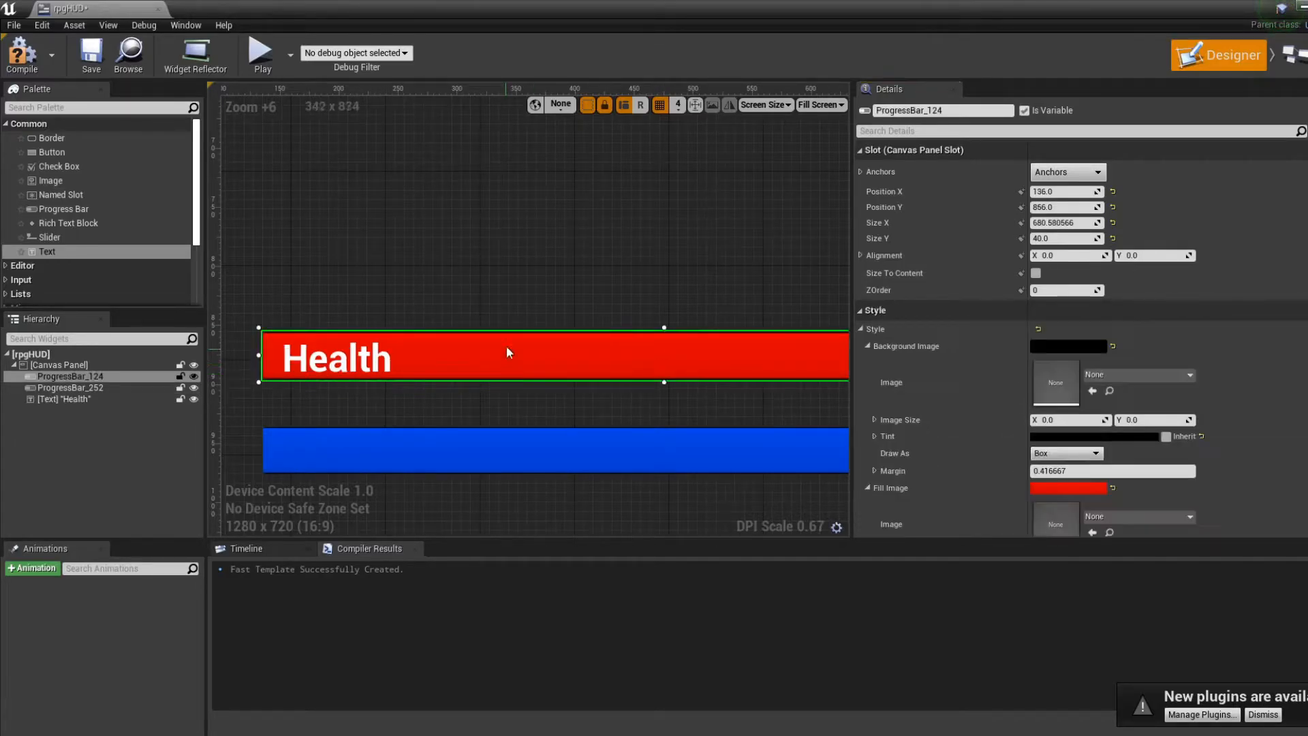
click(1094, 175)
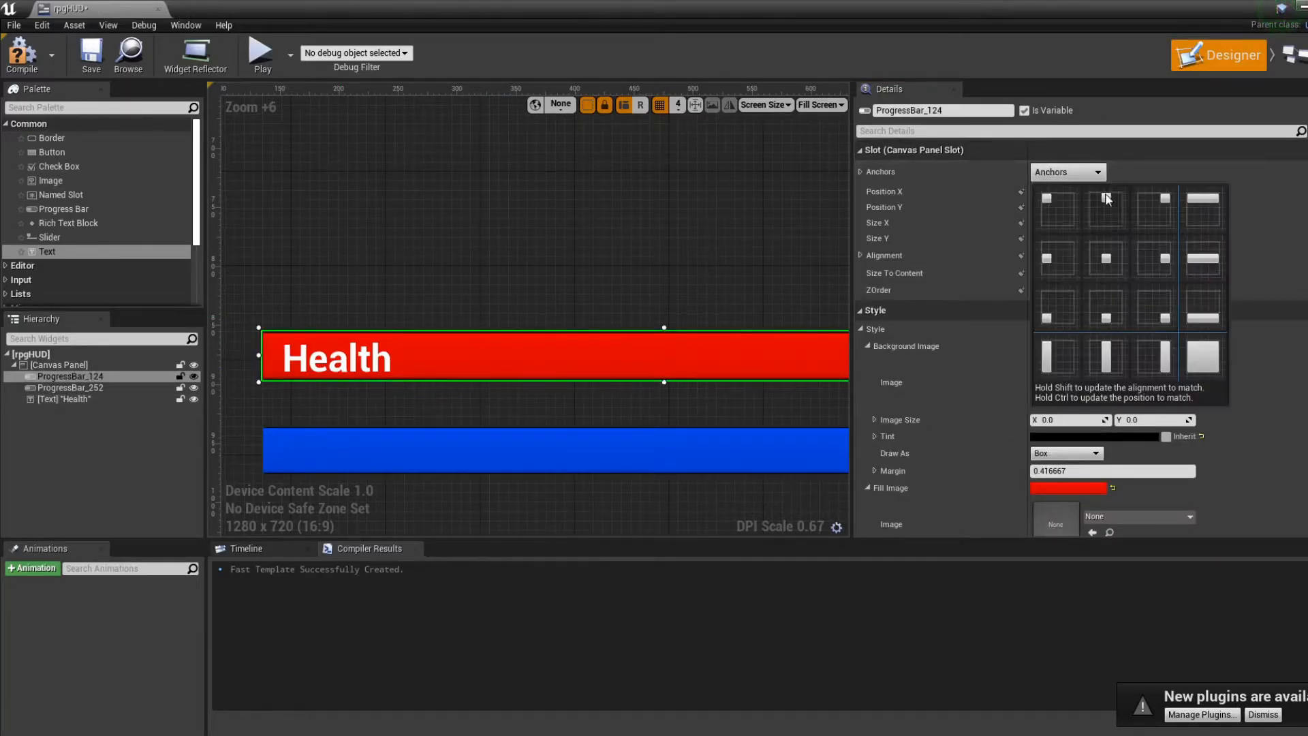
click(1058, 309)
click(382, 361)
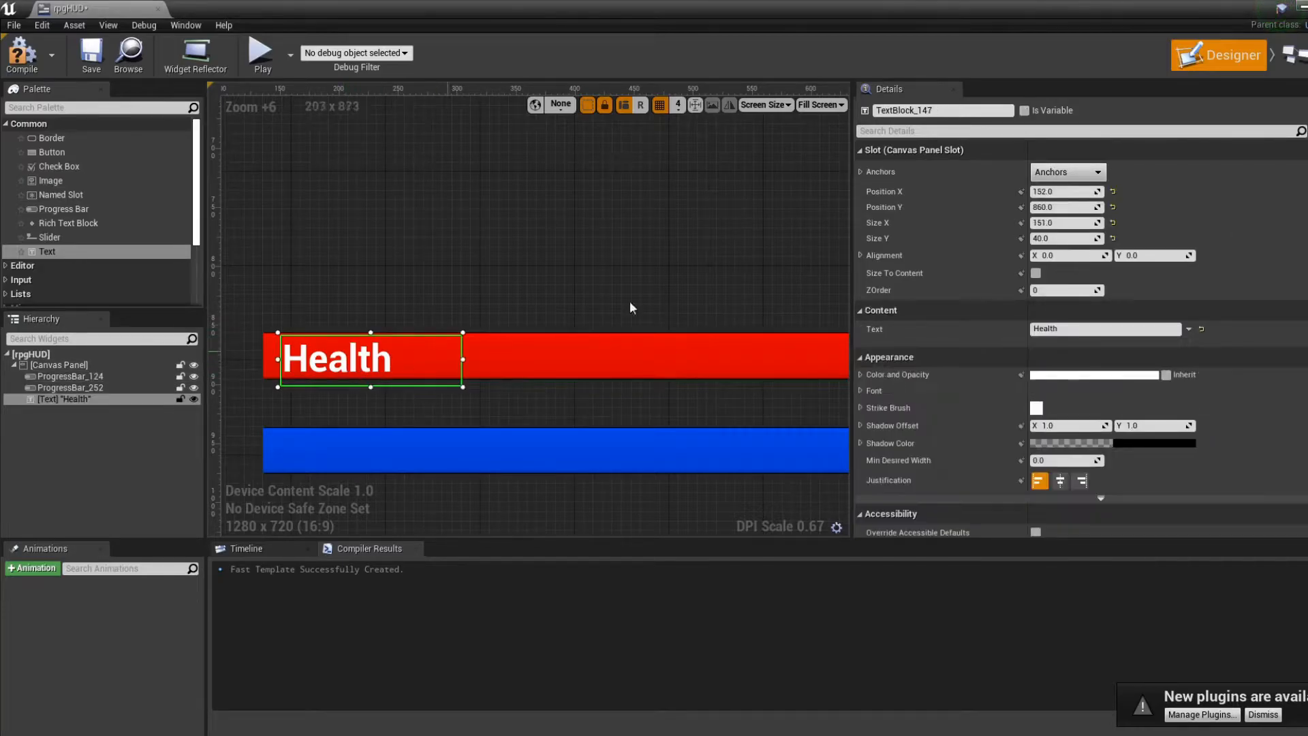
click(1101, 173)
click(1044, 309)
scroll(622, 338, down, 5)
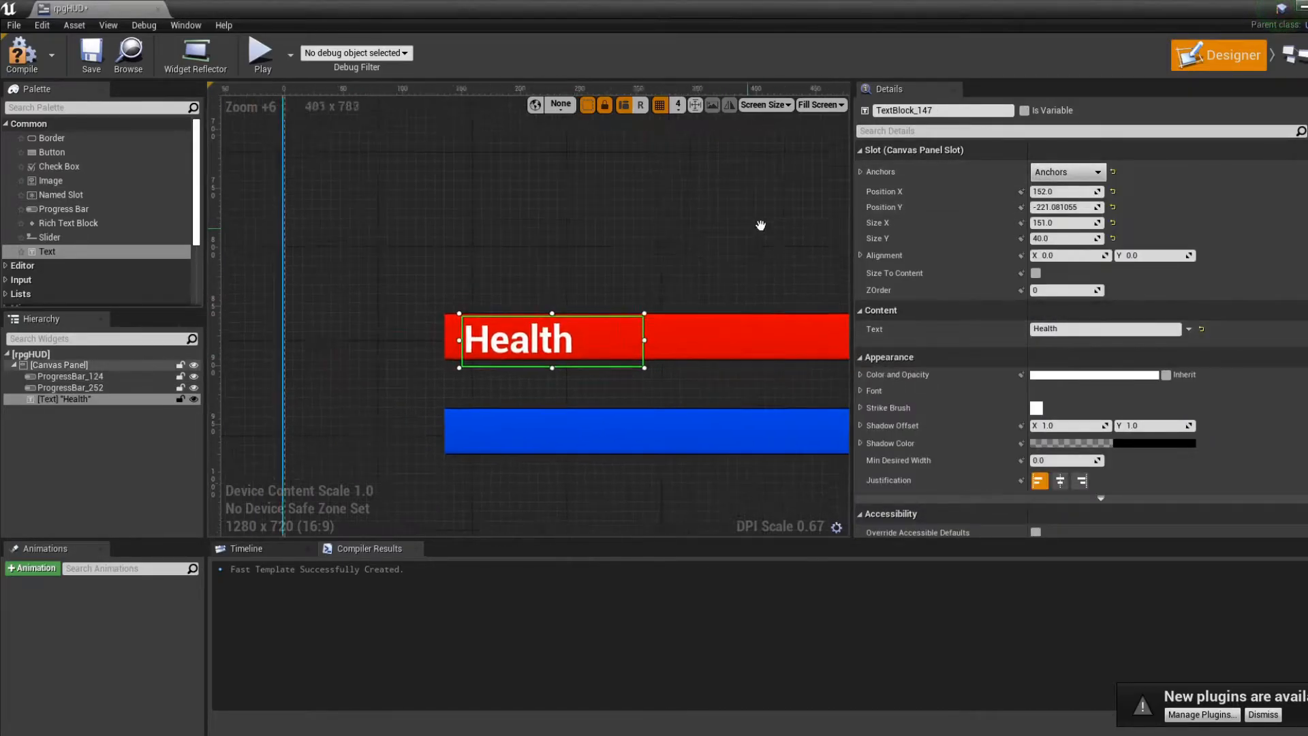
right_drag(623, 335, 570, 313)
Add a text block reading "Mana" at about X 140, Y 940, over the left end of the blue progress bar.
click(599, 353)
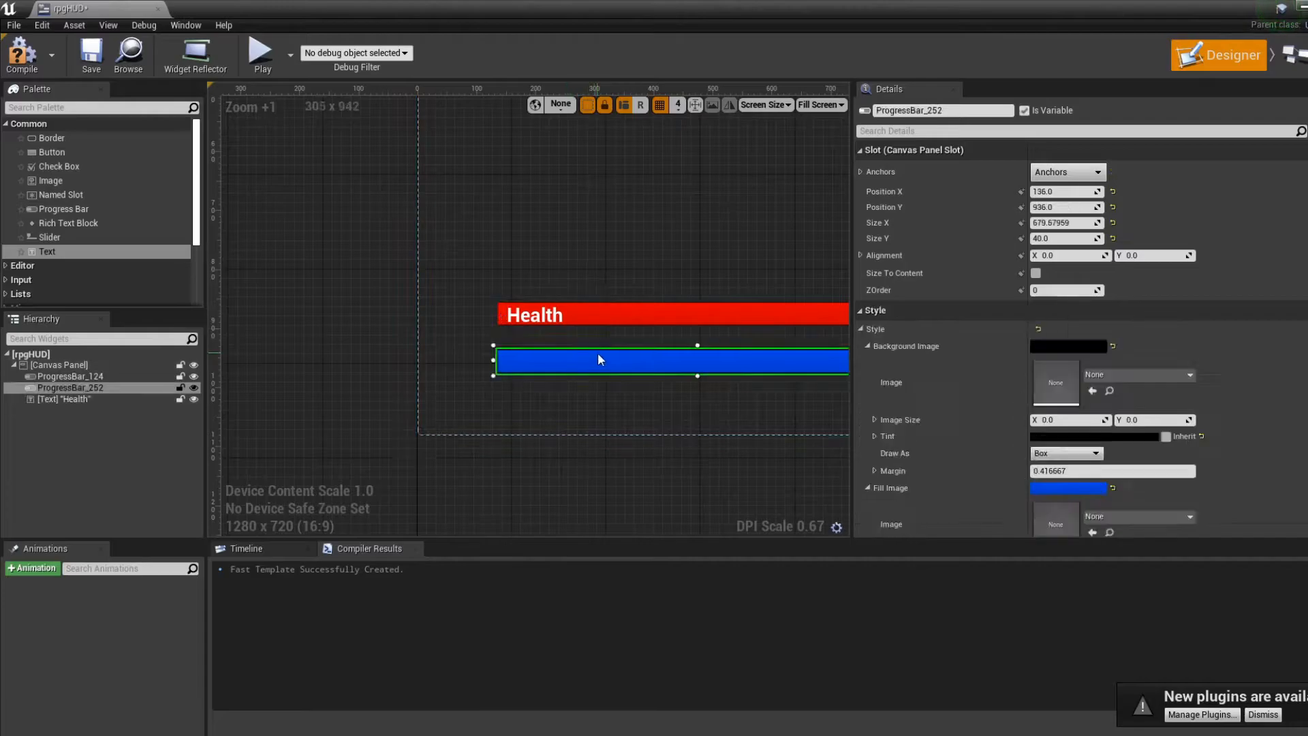
drag(54, 254, 510, 350)
scroll(586, 402, up, 4)
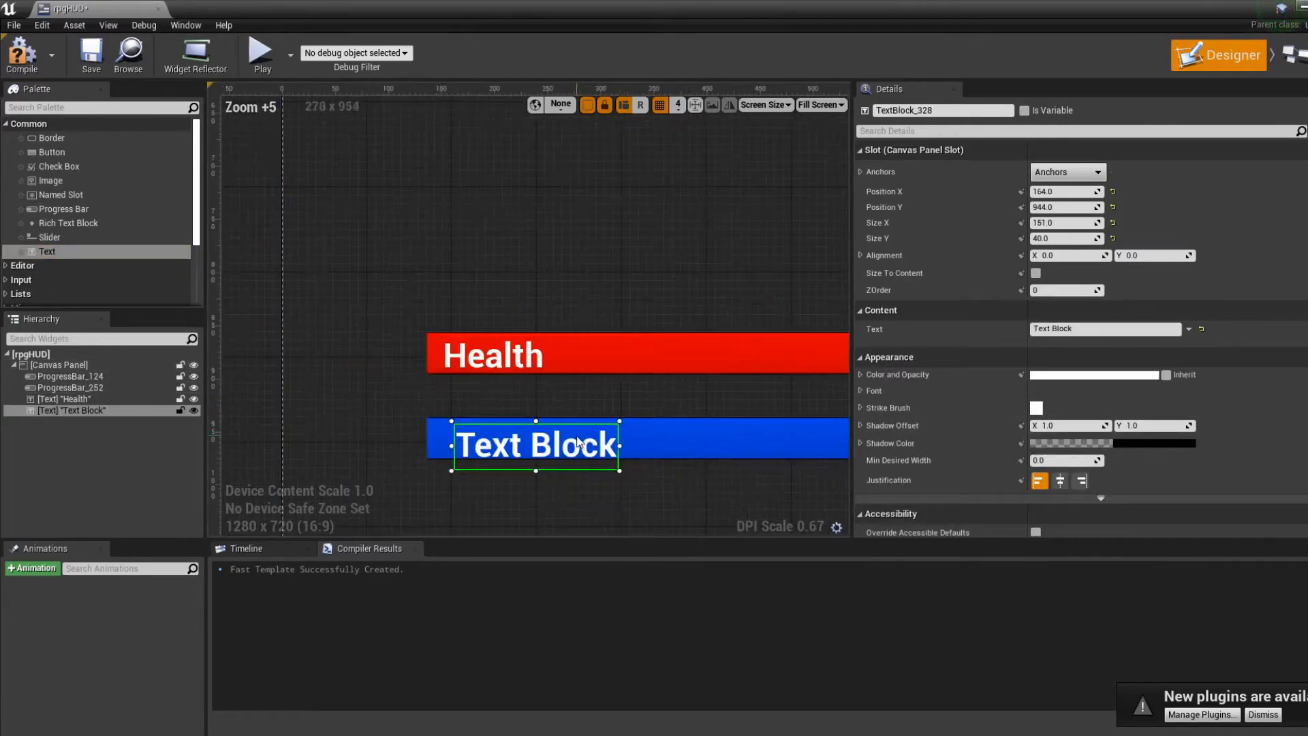
drag(571, 447, 545, 442)
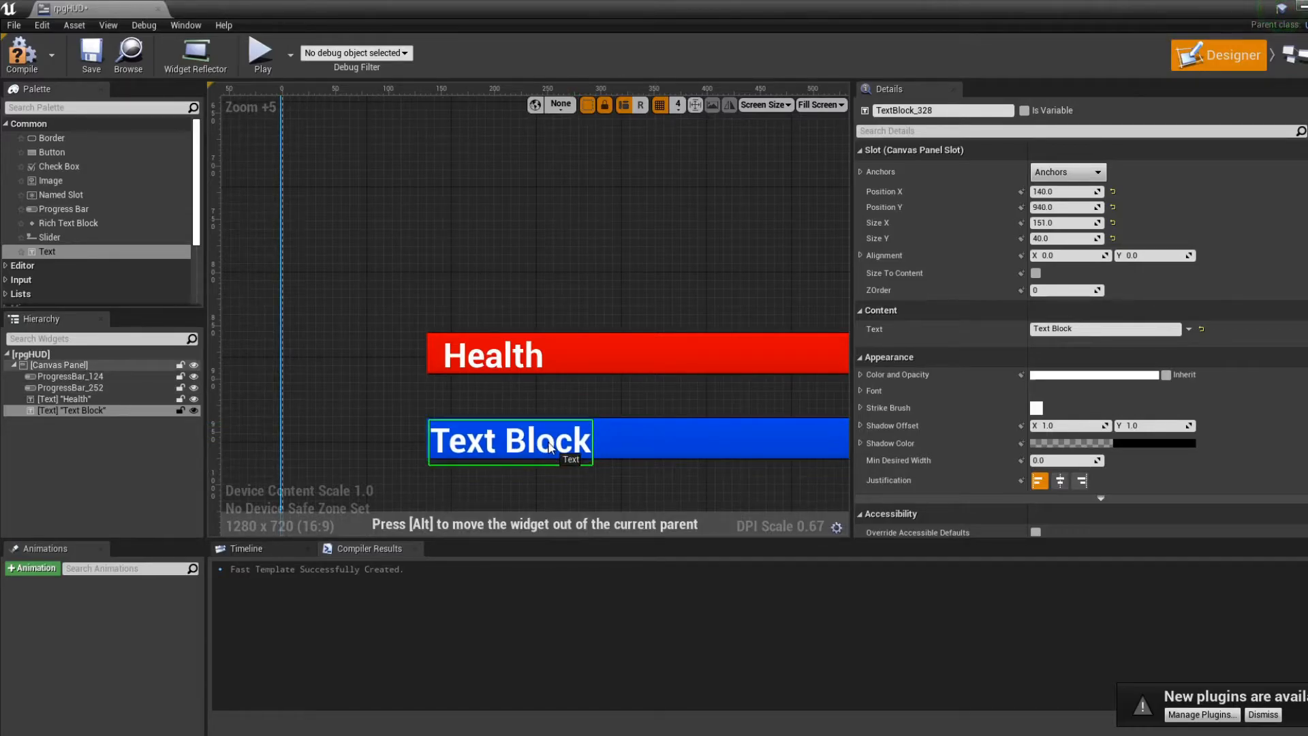
click(1053, 329)
text(Mana)
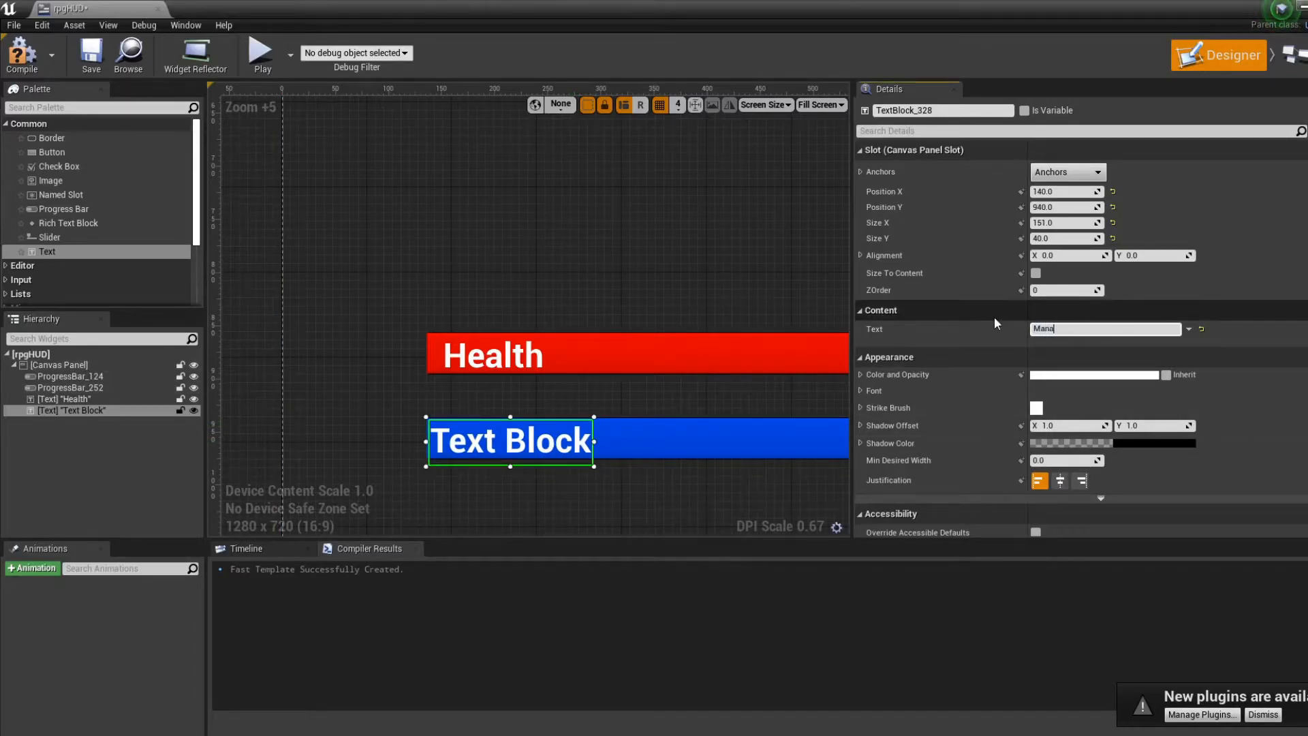
click(594, 310)
Move the Health text flush with the left edge of the red progress bar.
right_drag(600, 220, 469, 244)
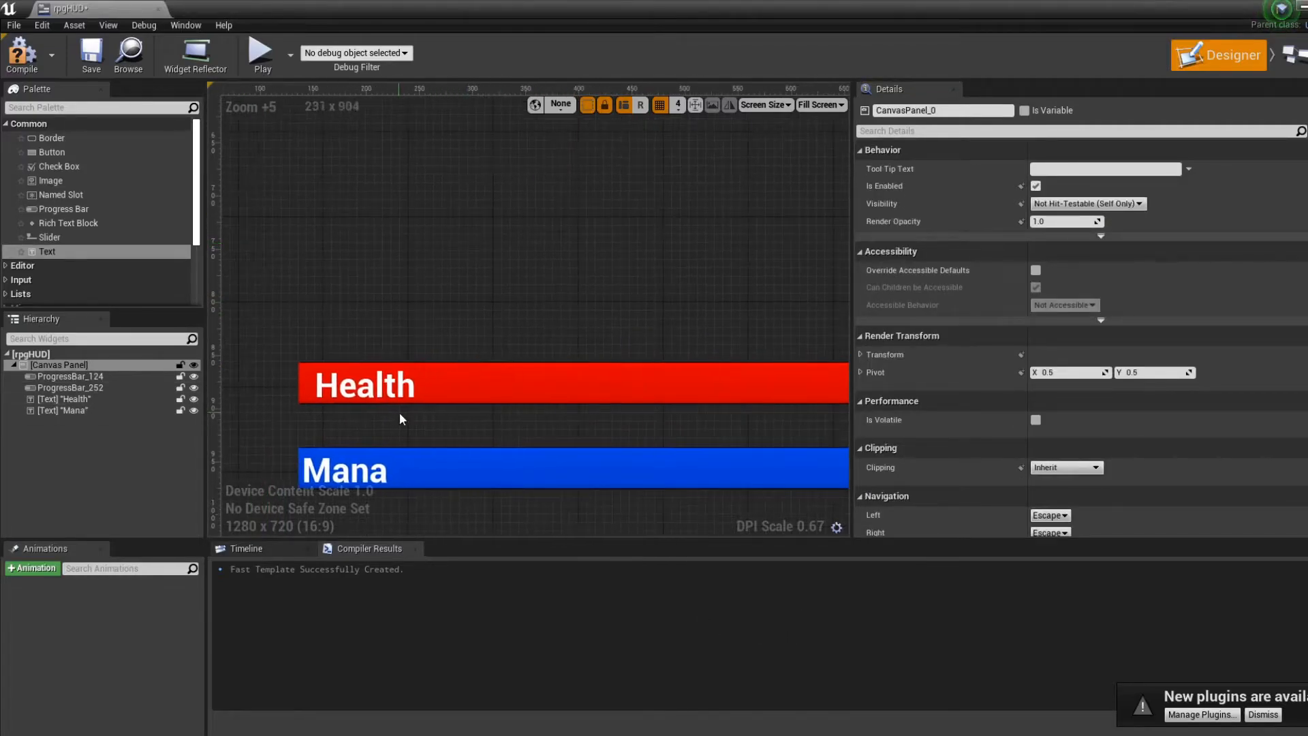
click(377, 392)
click(349, 394)
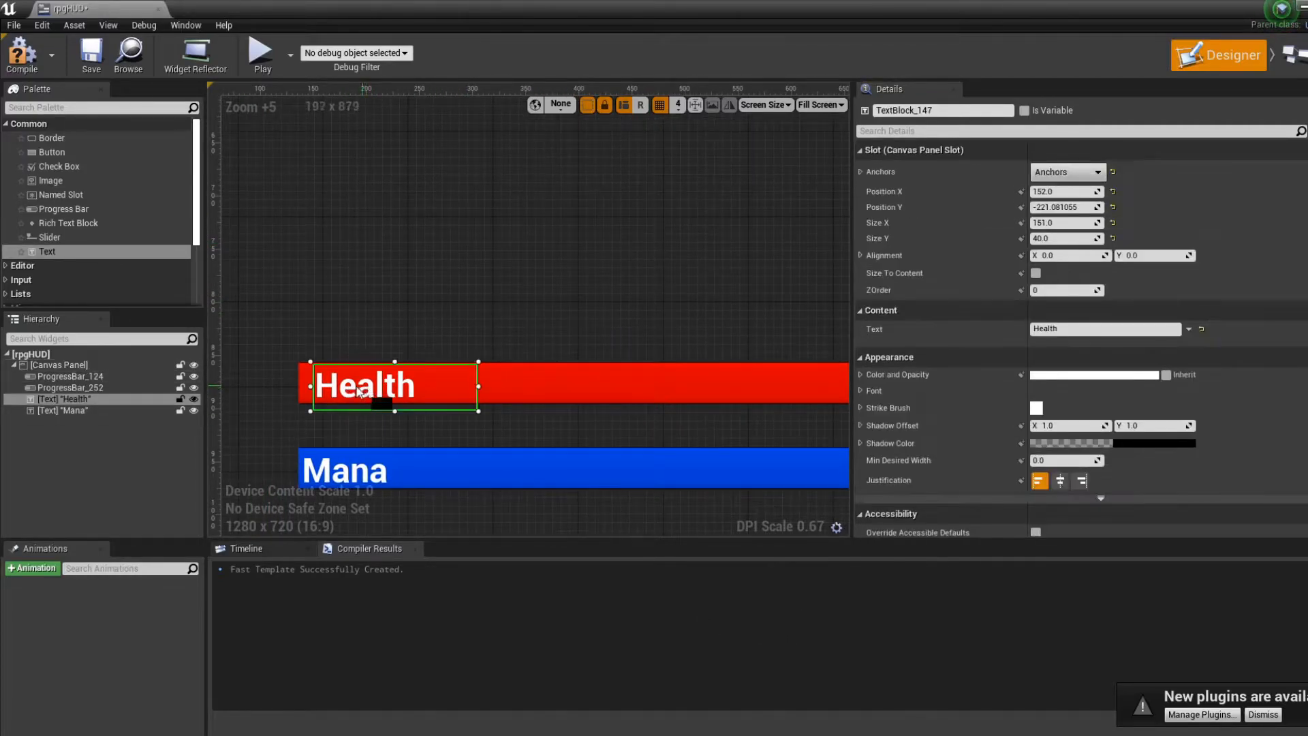
drag(362, 391, 347, 391)
Anchor the Mana text and the blue progress bar to the canvas's bottom-left corner.
click(408, 469)
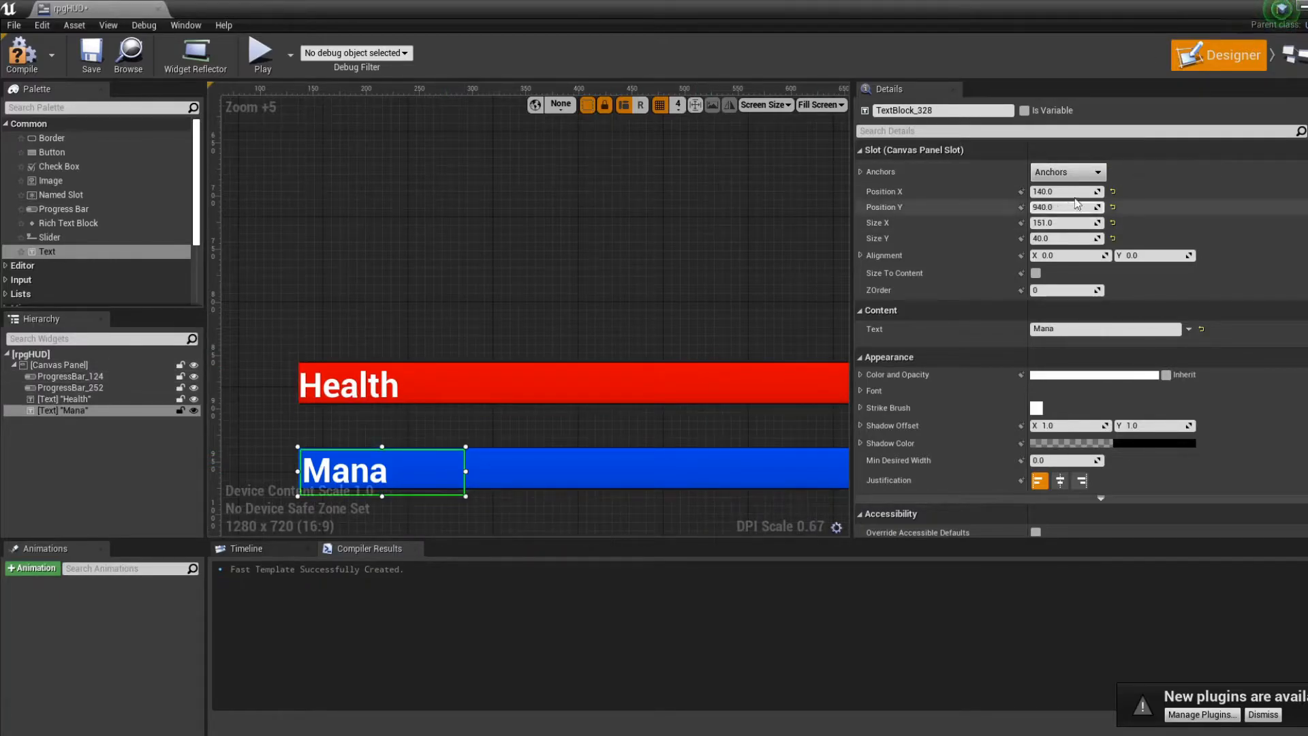
click(1068, 172)
click(1056, 321)
click(740, 451)
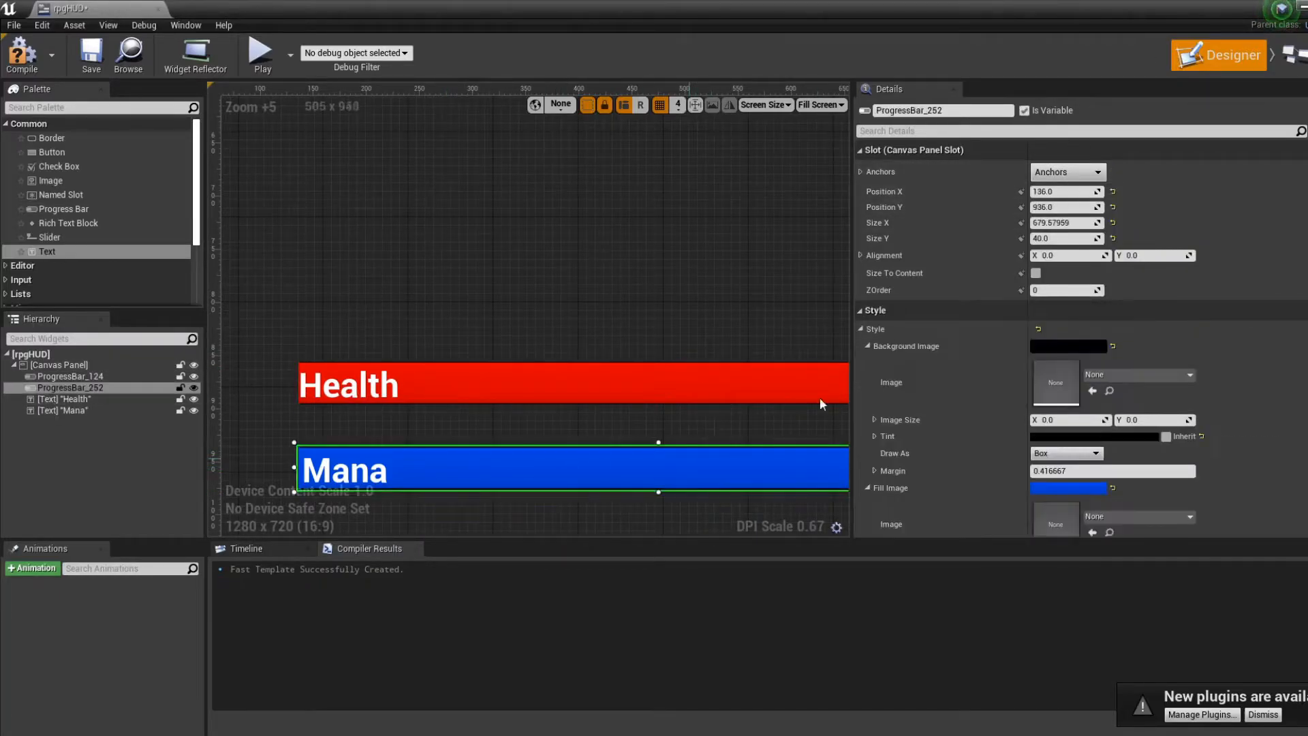
click(1067, 171)
click(1049, 313)
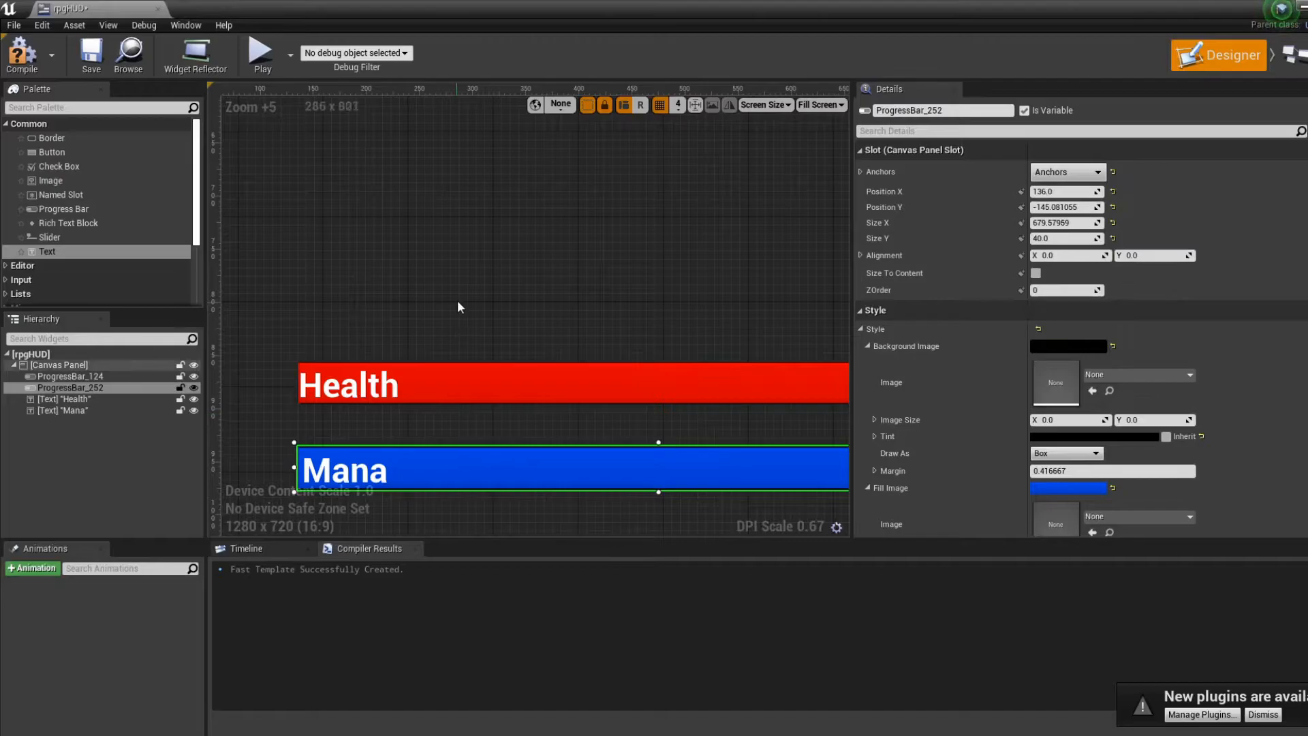
click(458, 309)
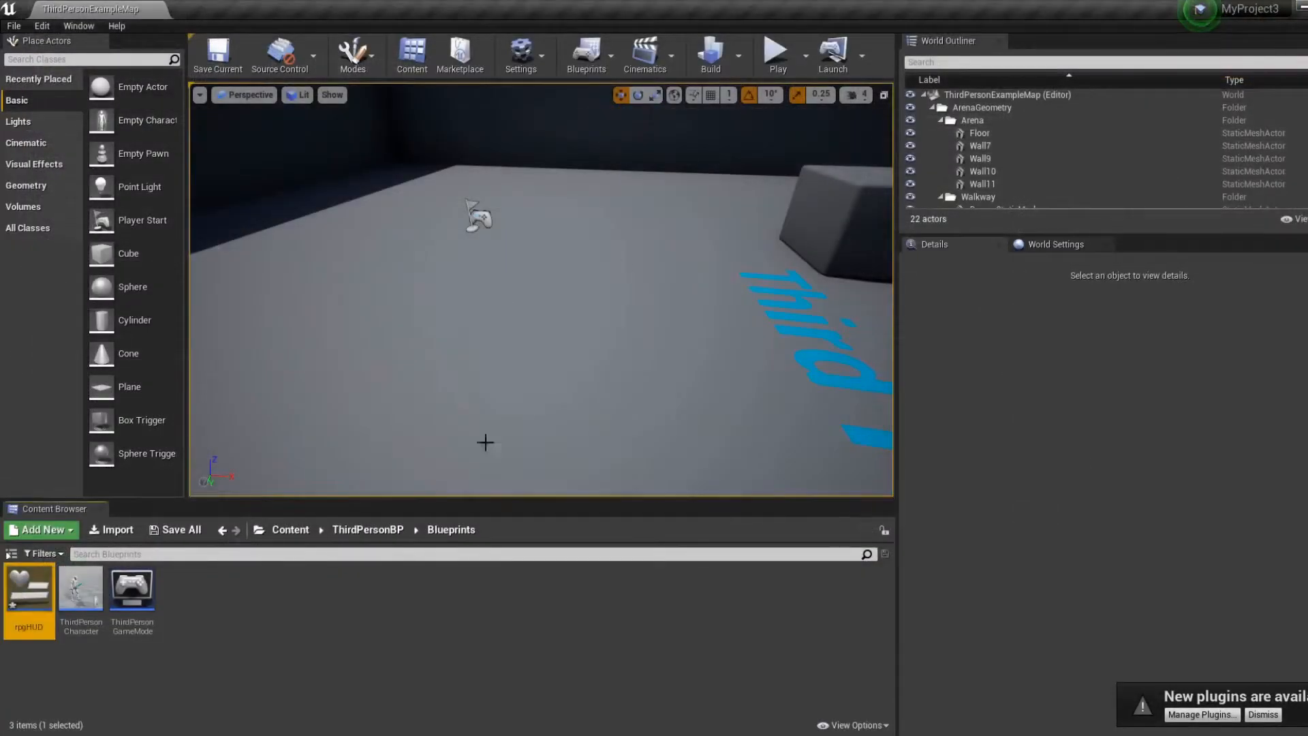
Open the ThirdPersonCharacter blueprint and add two variables named Health and Mana.
double_click(79, 612)
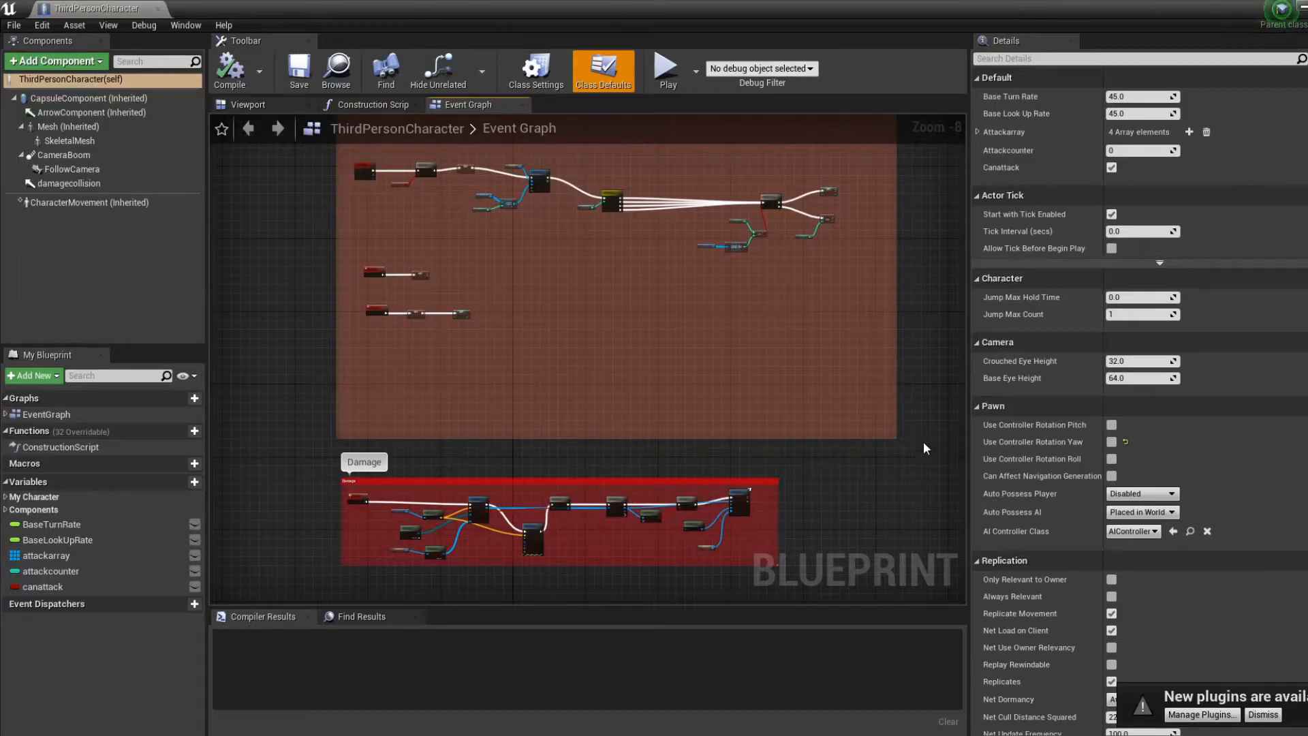
right_drag(643, 444, 666, 598)
right_drag(686, 220, 660, 307)
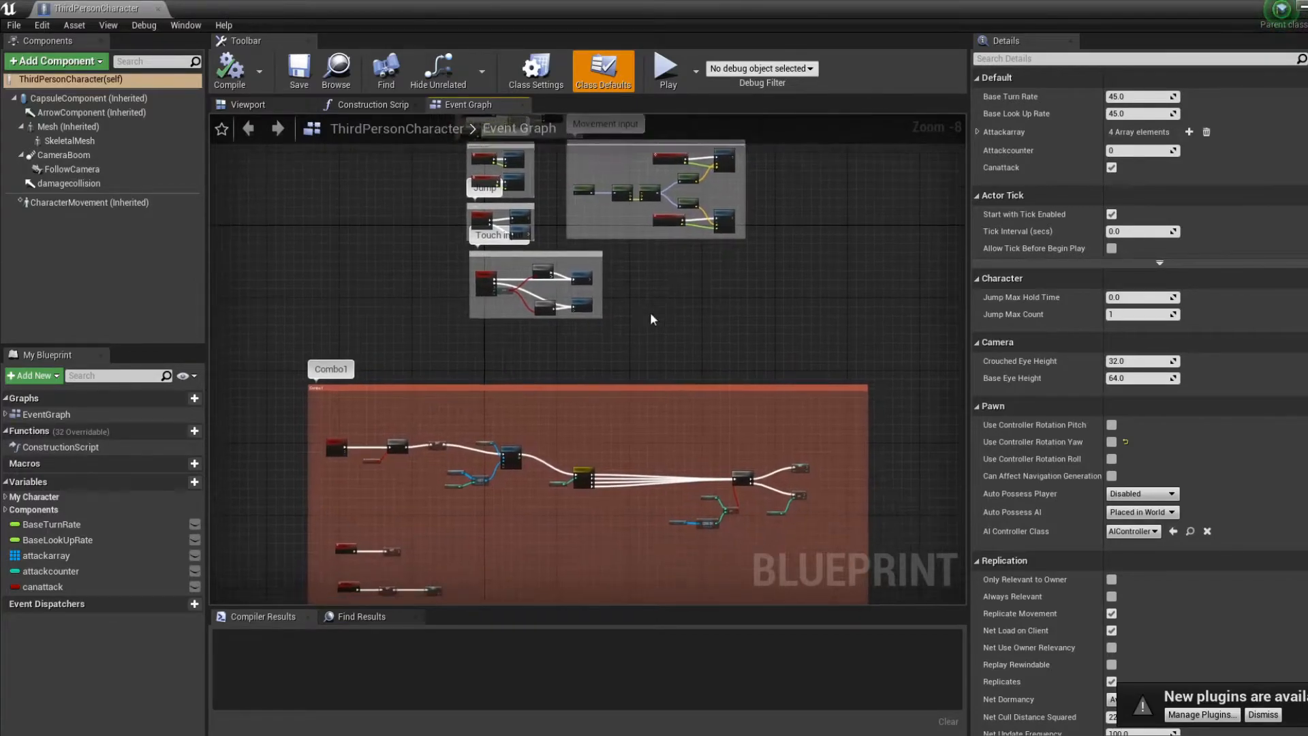
click(185, 482)
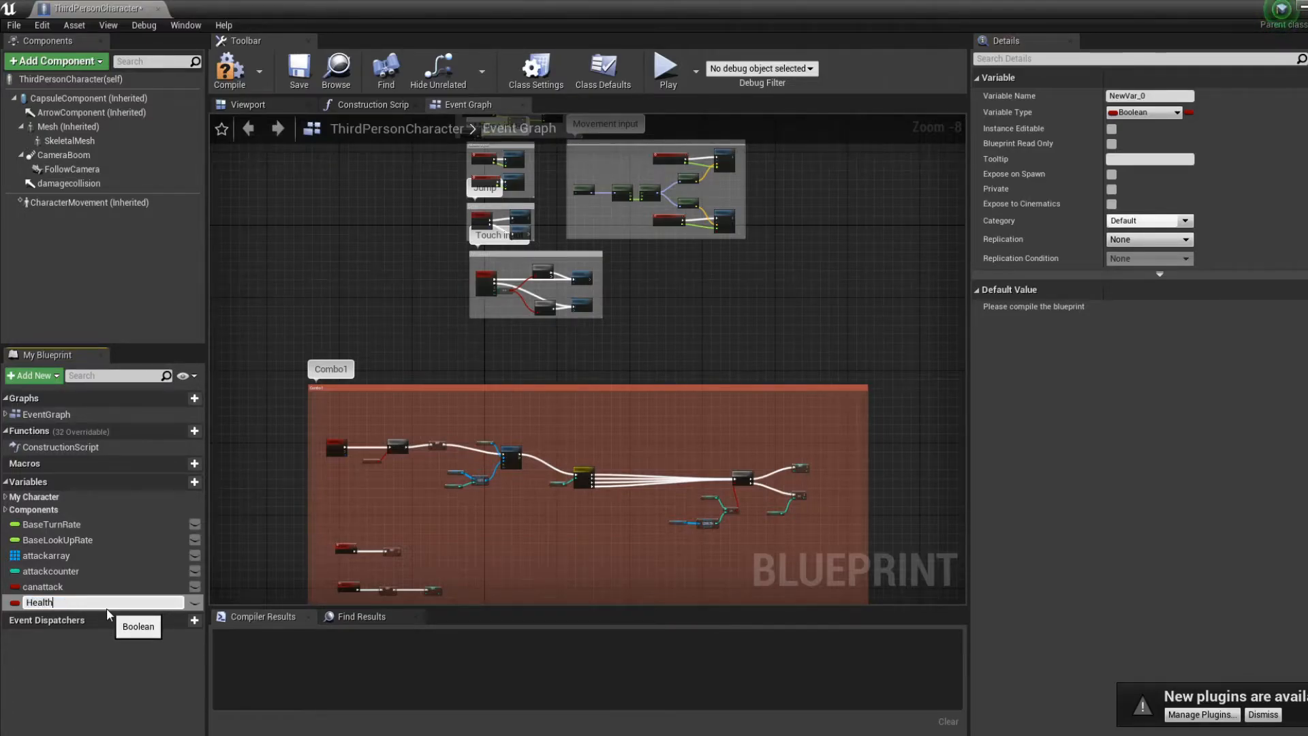
key(Return)
click(189, 480)
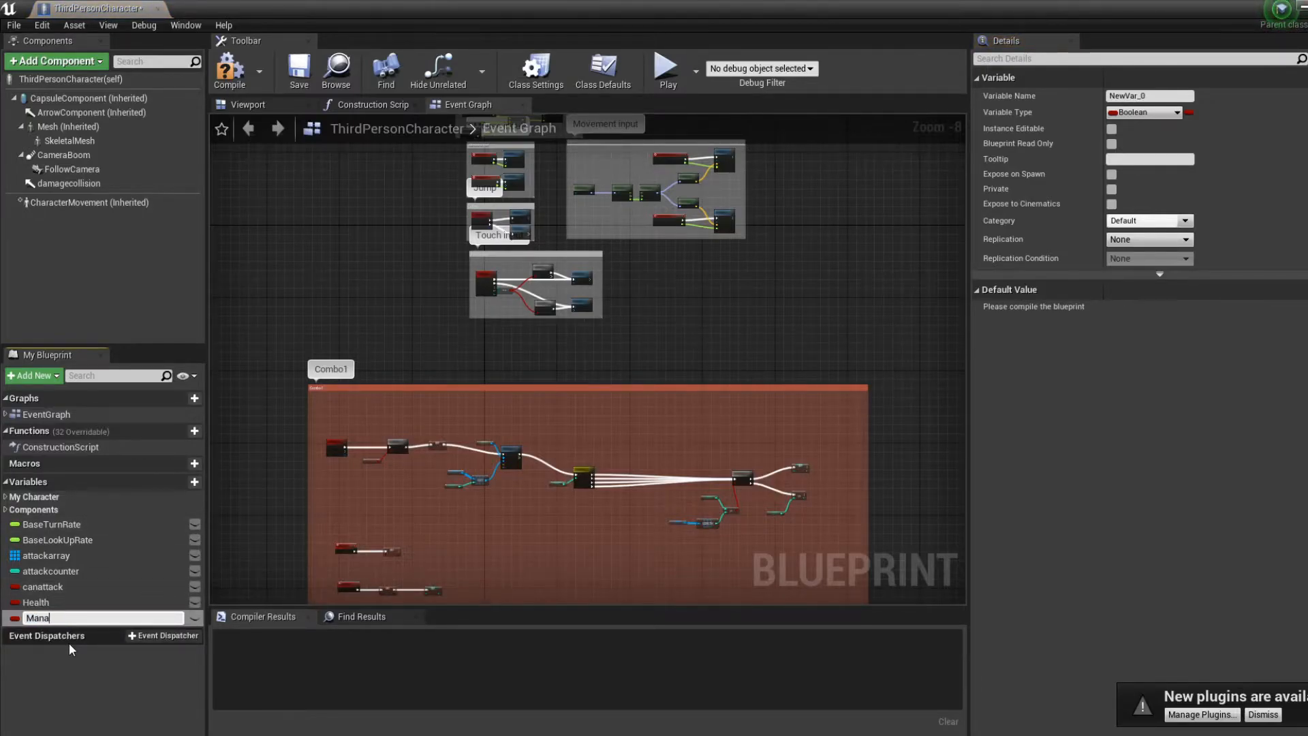
key(Return)
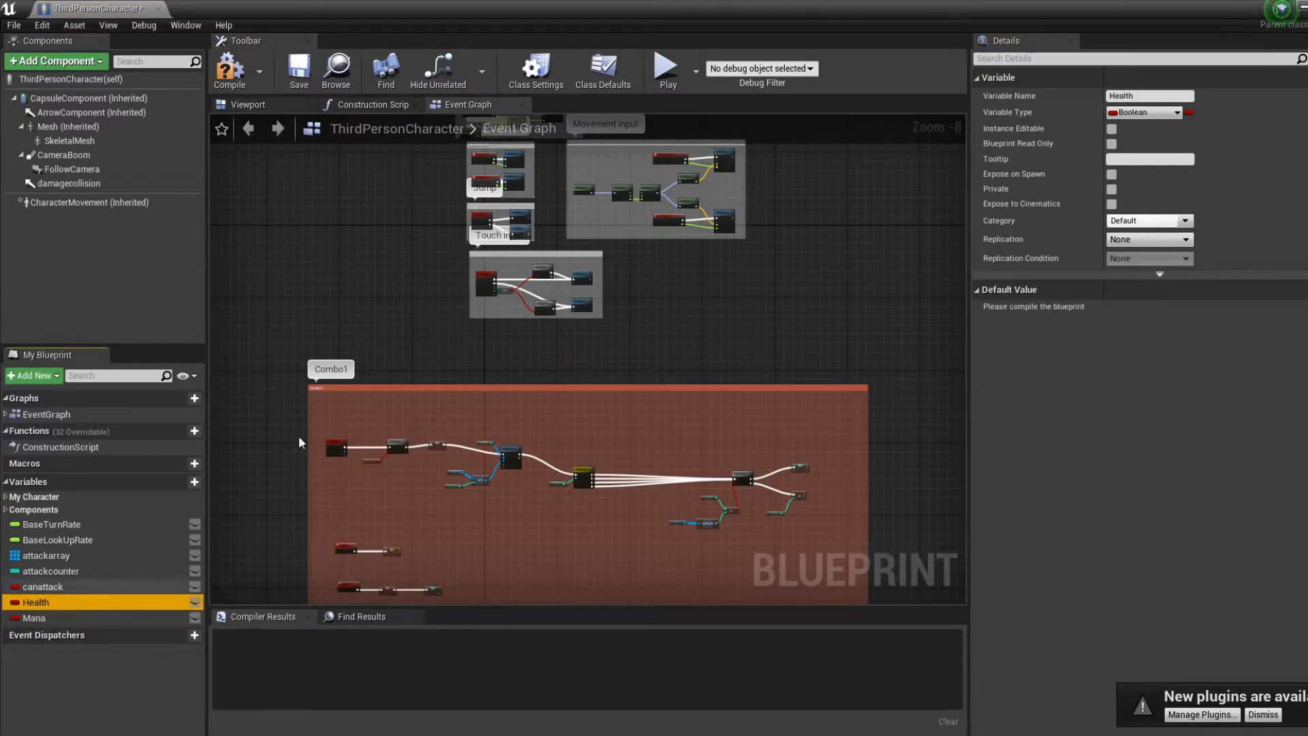
Make Health and Mana Float variables with a default value of 1.0 and compile the blueprint.
click(1142, 111)
click(1007, 220)
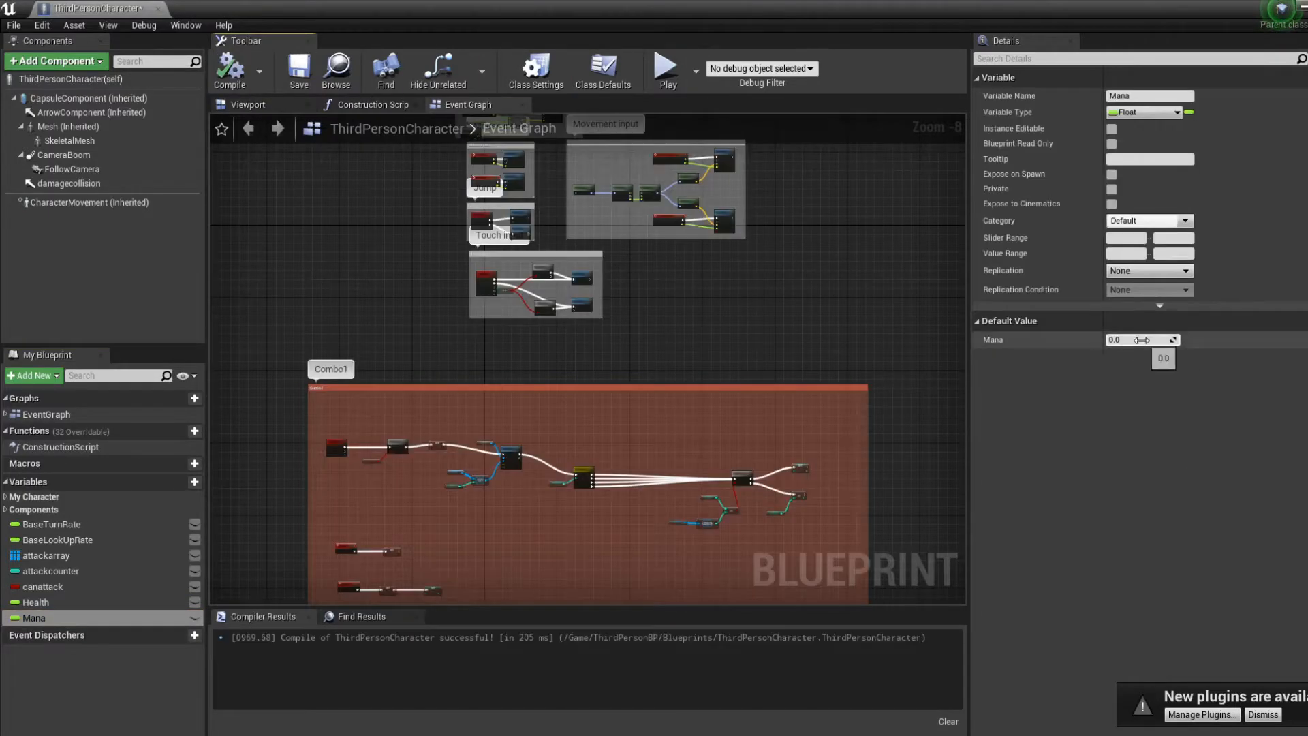
text(1)
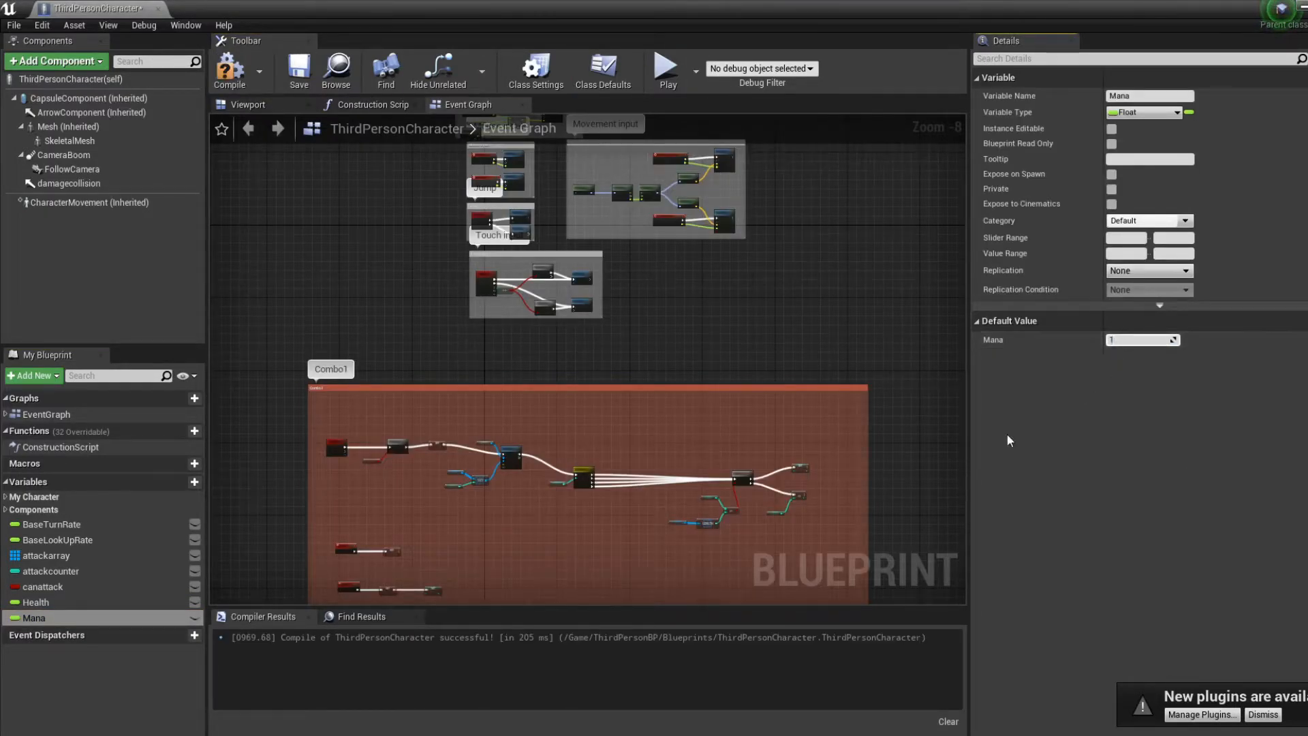
click(35, 602)
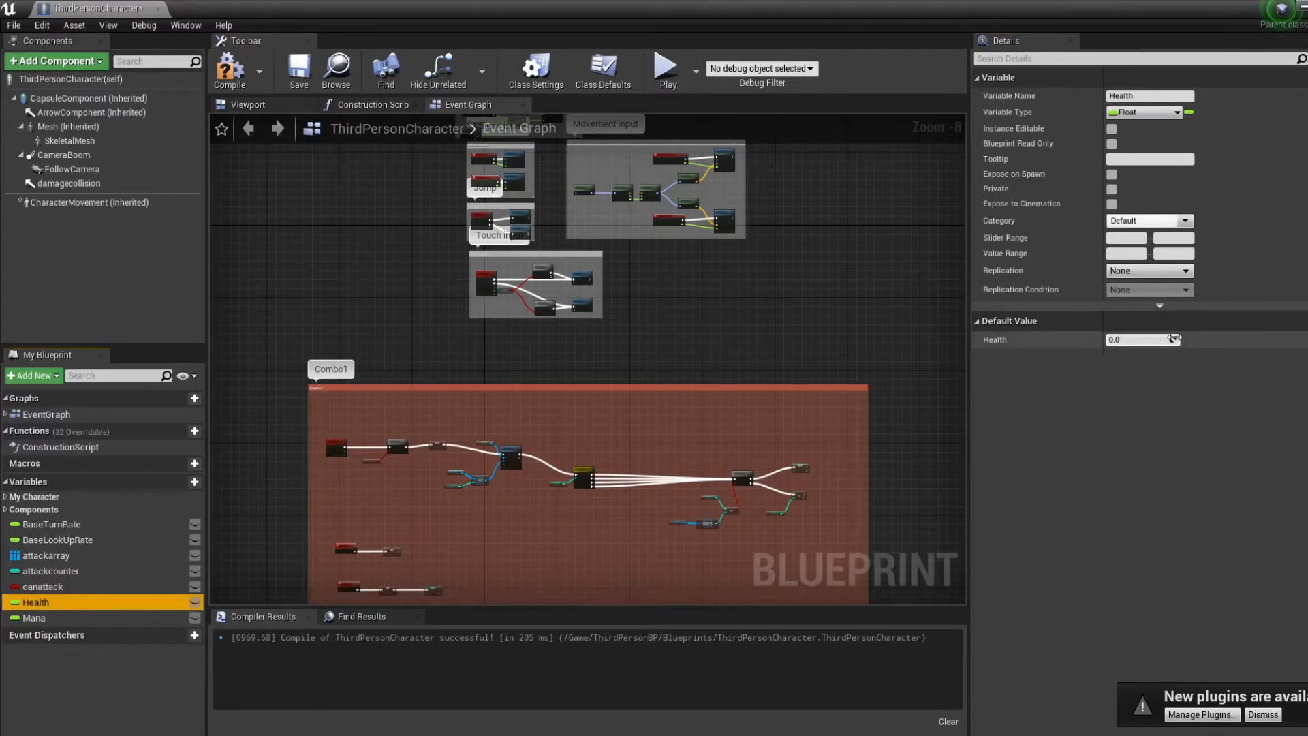
click(1116, 339)
text(1)
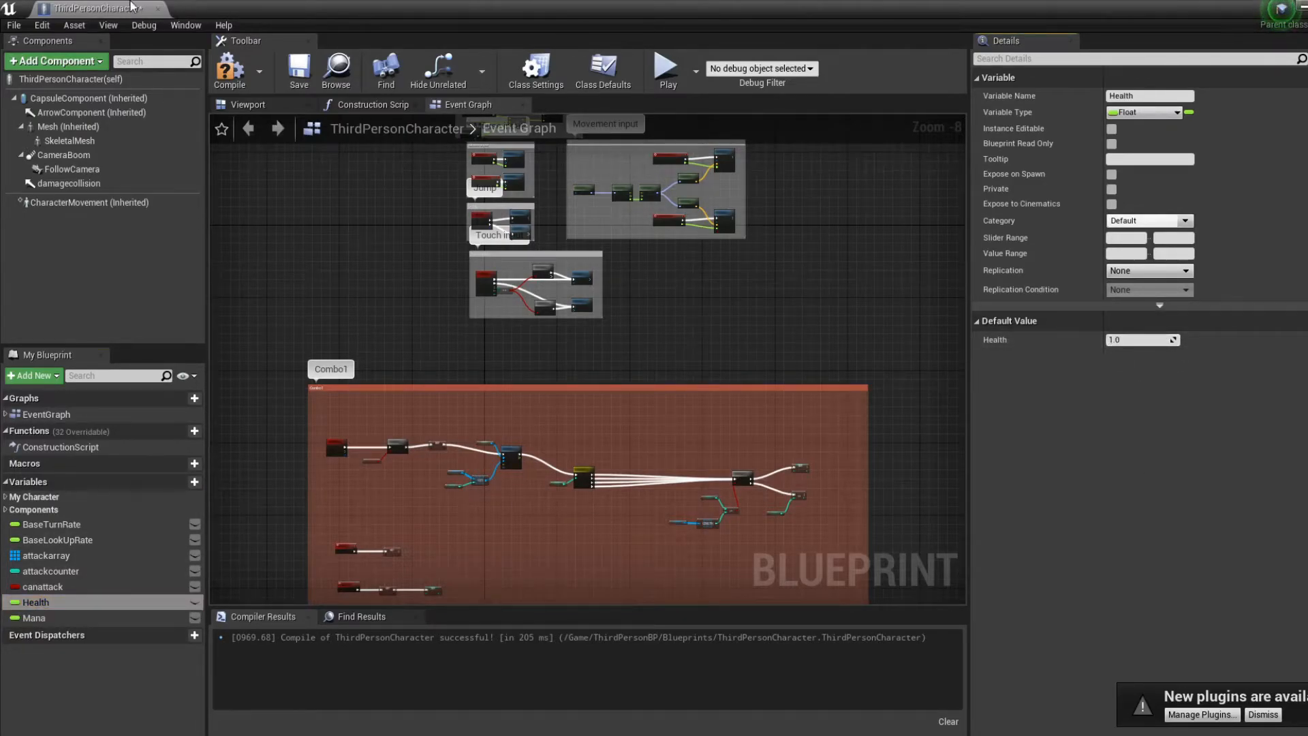
click(230, 76)
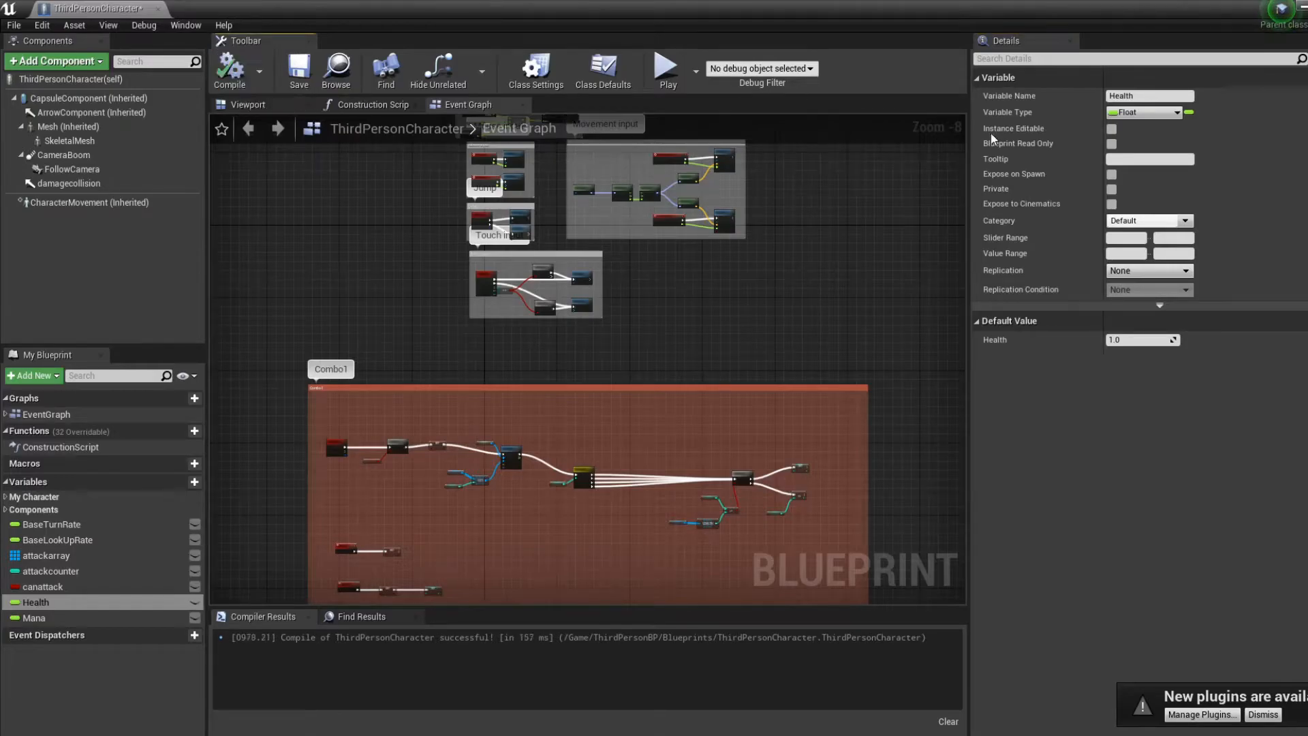
Add an Event BeginPlay node in the empty area above the existing groups in the Event Graph.
scroll(529, 263, up, 4)
right_drag(578, 180, 492, 260)
right_click(492, 261)
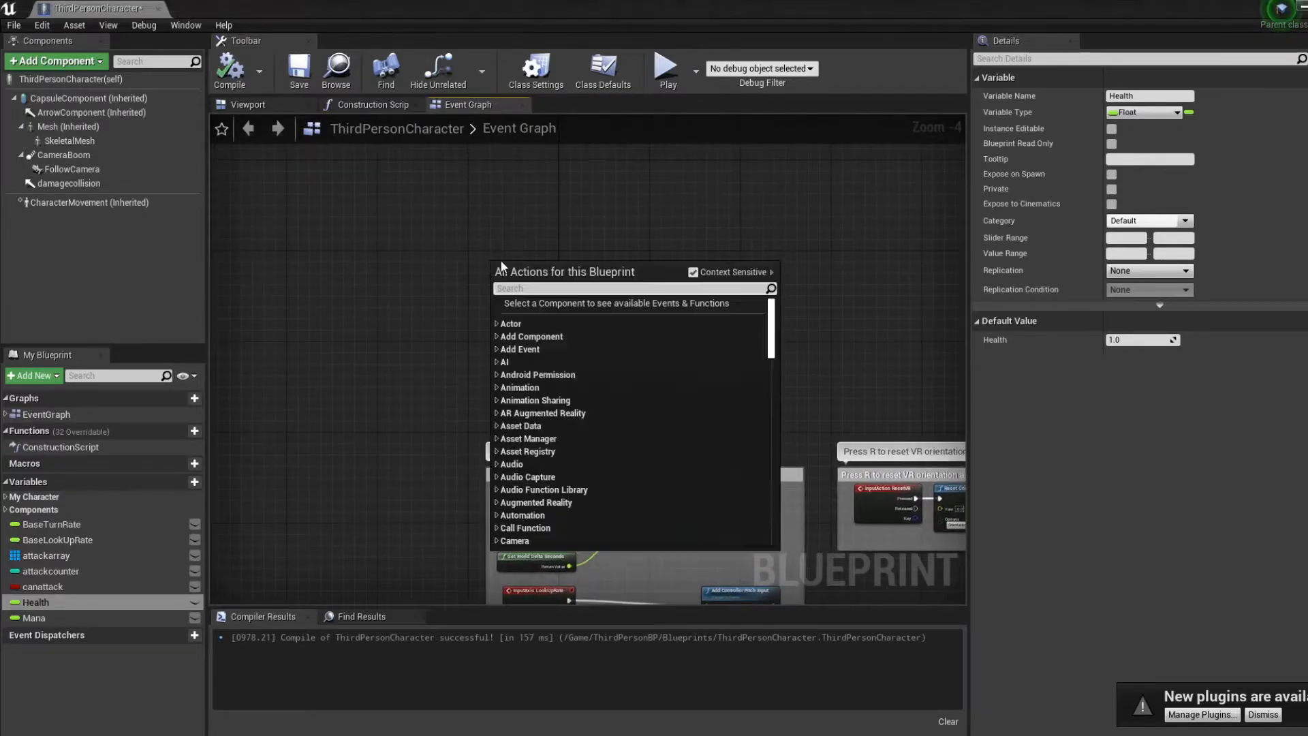
text(event be)
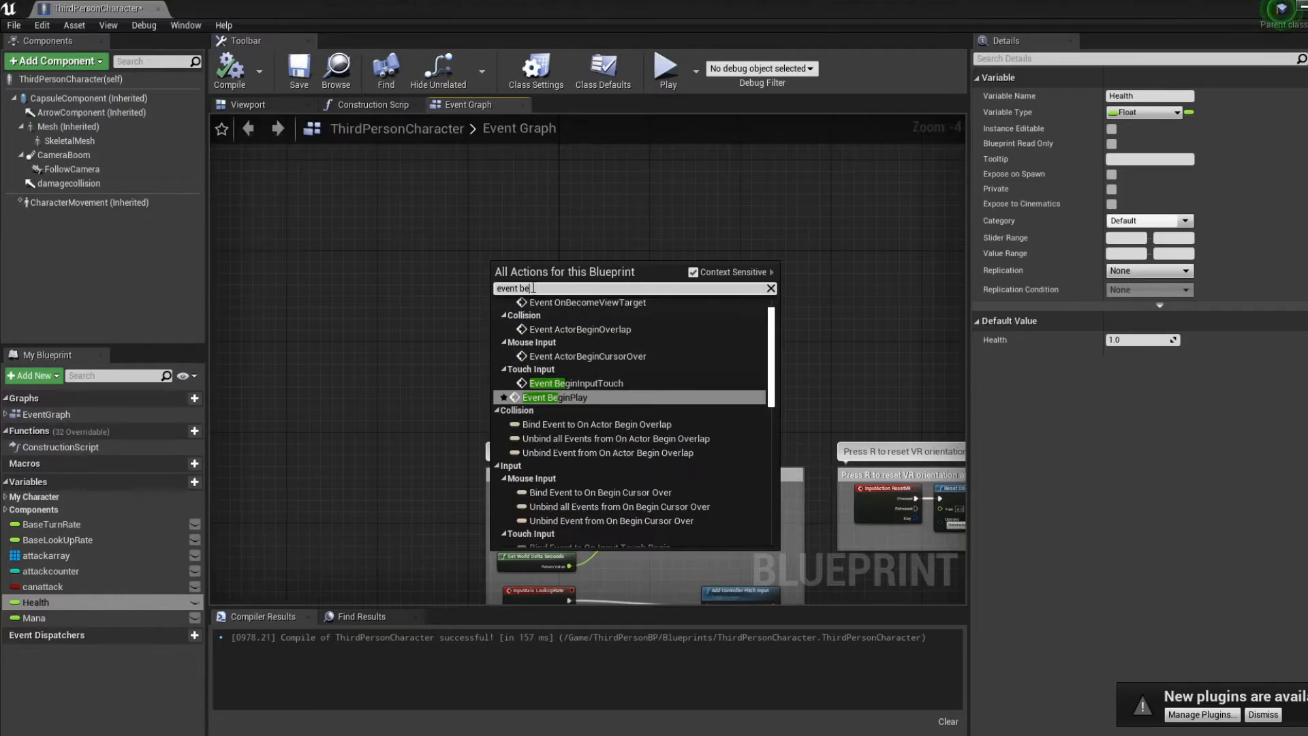
click(590, 399)
drag(505, 270, 490, 271)
Connect a Create Widget node to Event BeginPlay and set its Class to rpgHUD.
scroll(525, 285, up, 4)
right_drag(594, 254, 522, 272)
drag(453, 286, 599, 288)
text(creat widg)
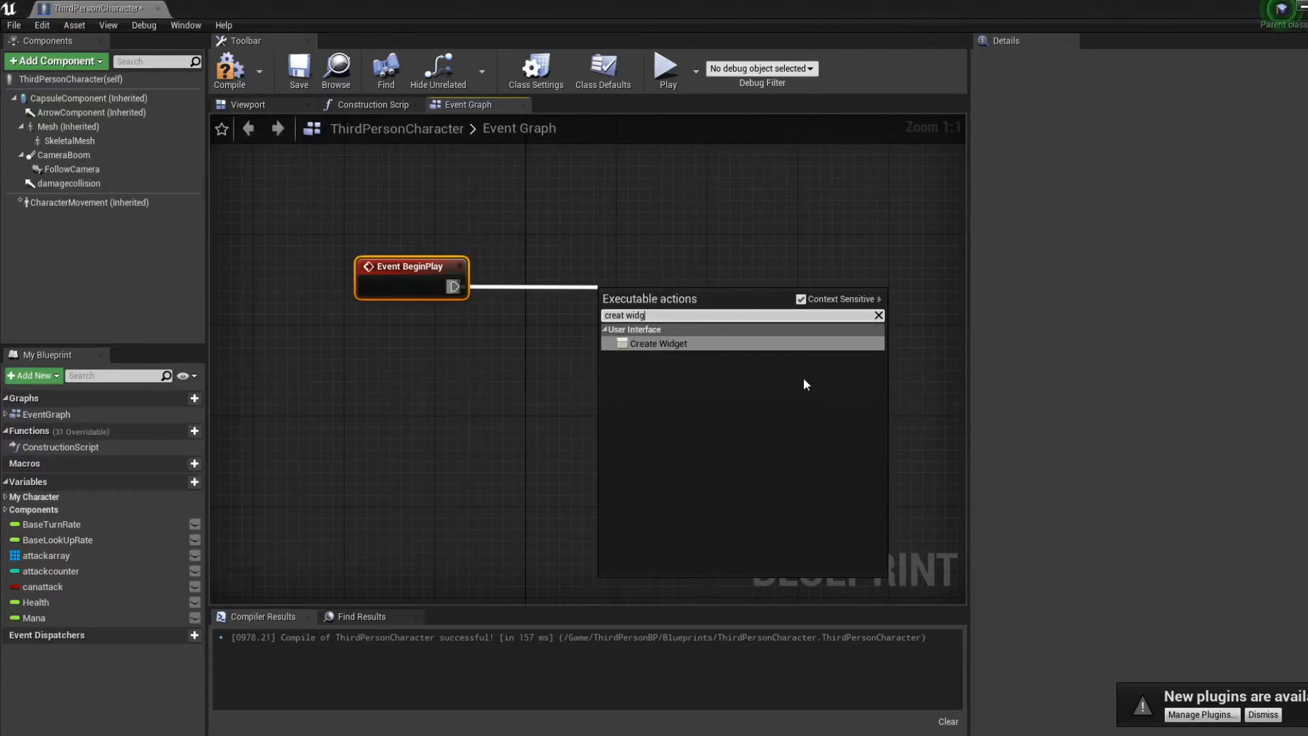
click(713, 353)
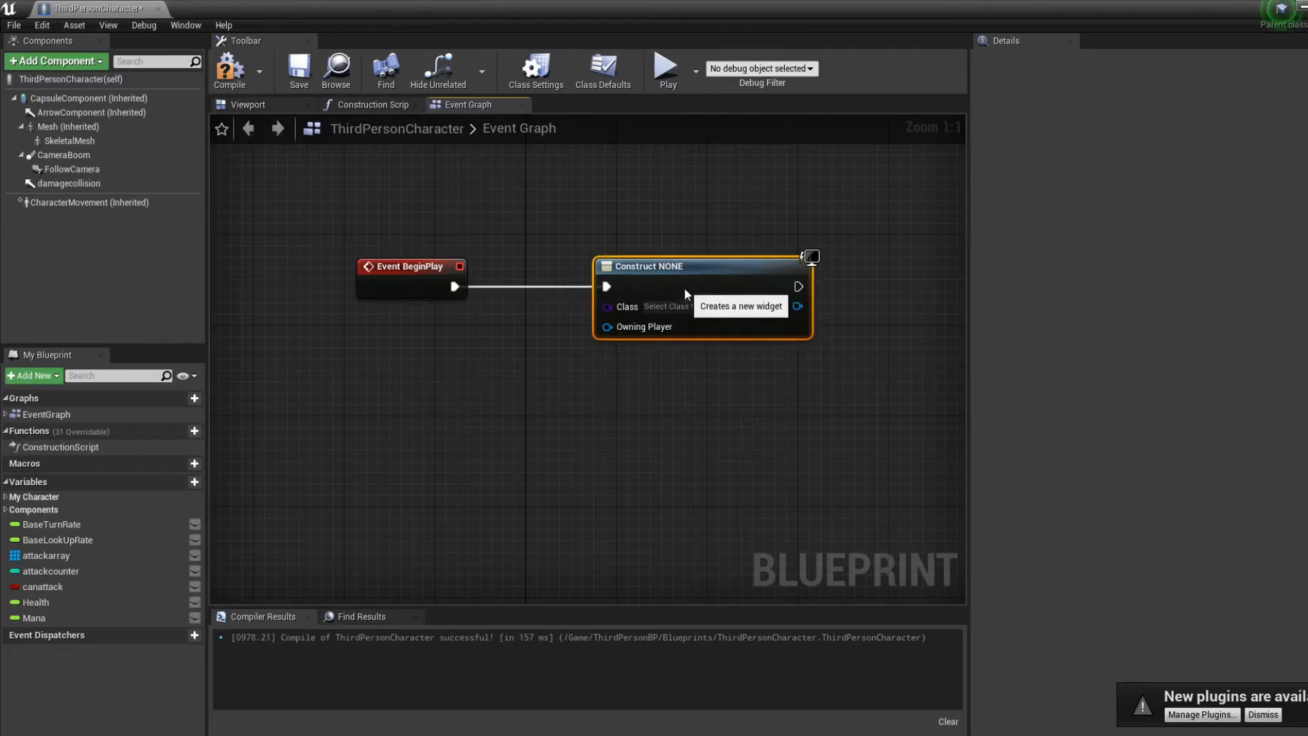
click(686, 306)
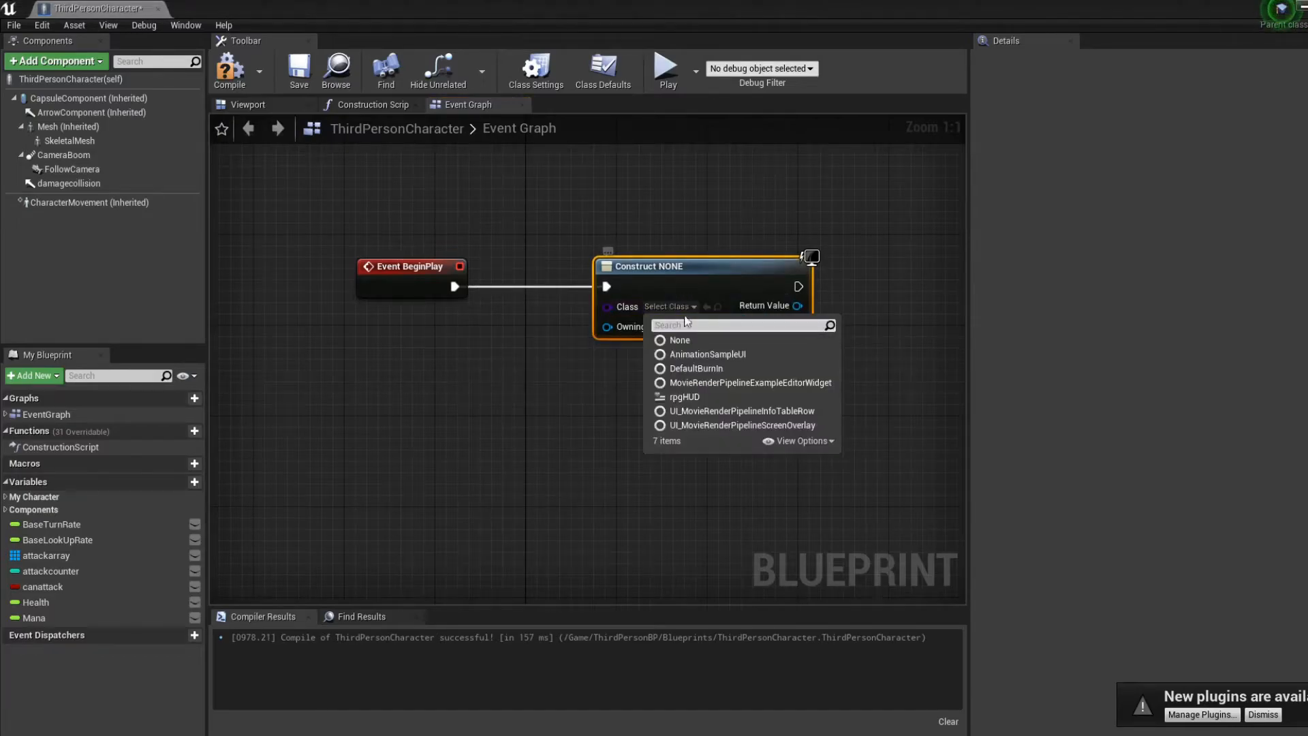
click(694, 395)
Add an Add to Viewport node fed by the execution output of the Create Rpg HUD Widget node.
right_drag(774, 300, 539, 337)
drag(552, 327, 647, 326)
text(add to)
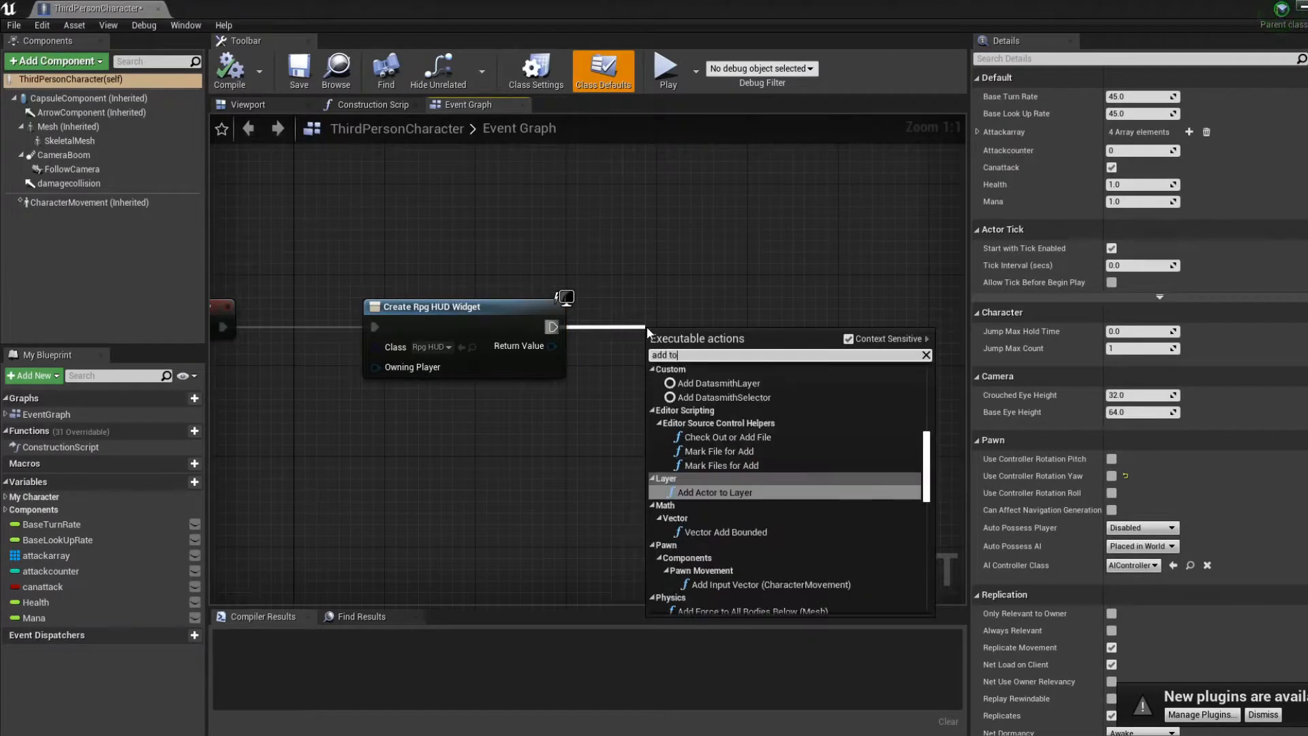
text( viewpo)
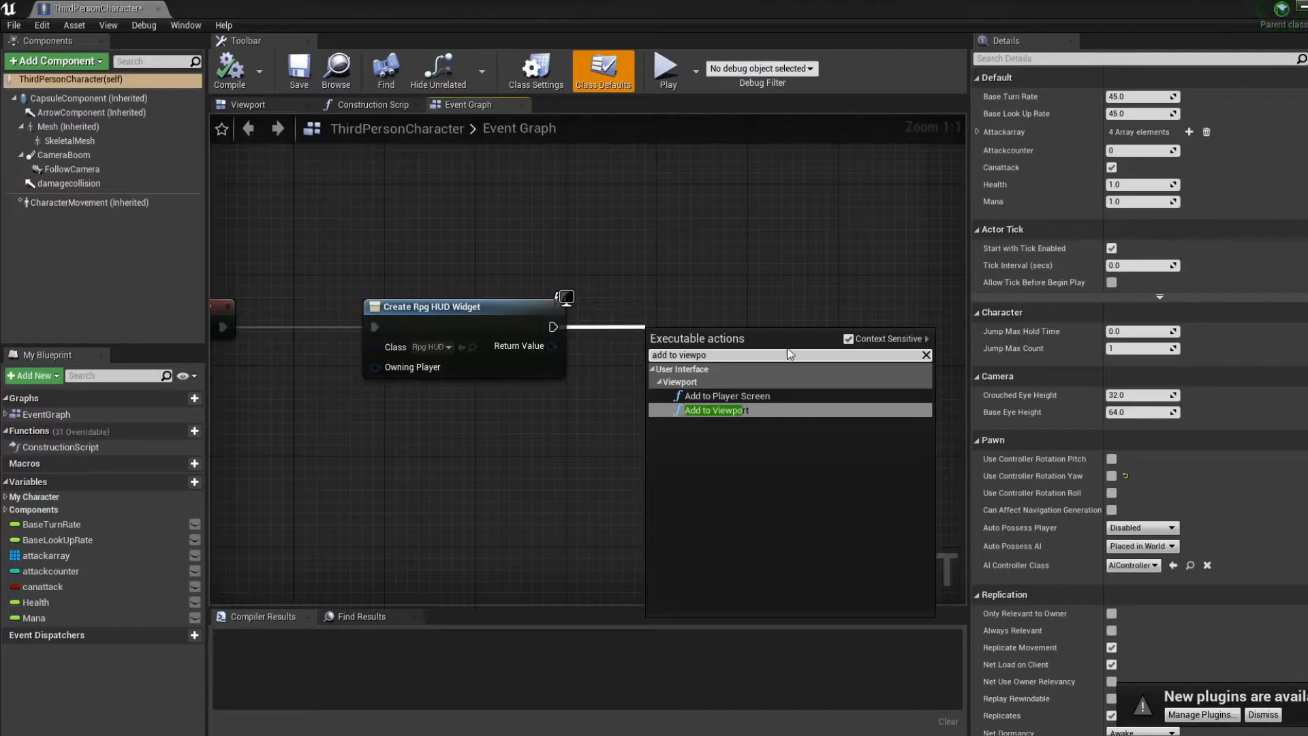
click(739, 410)
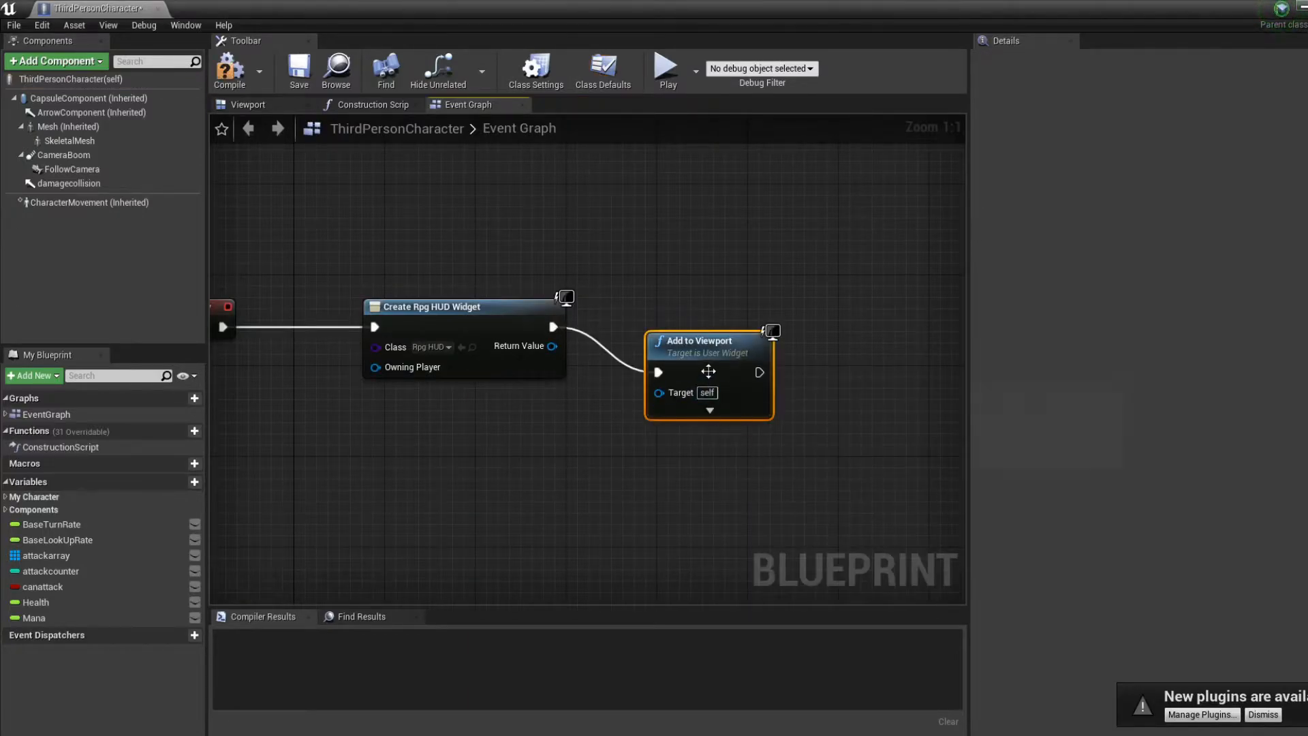
Connect the Create Rpg HUD Widget node's Return Value to the Add to Viewport node's Target and compile the blueprint.
right_drag(716, 316, 743, 322)
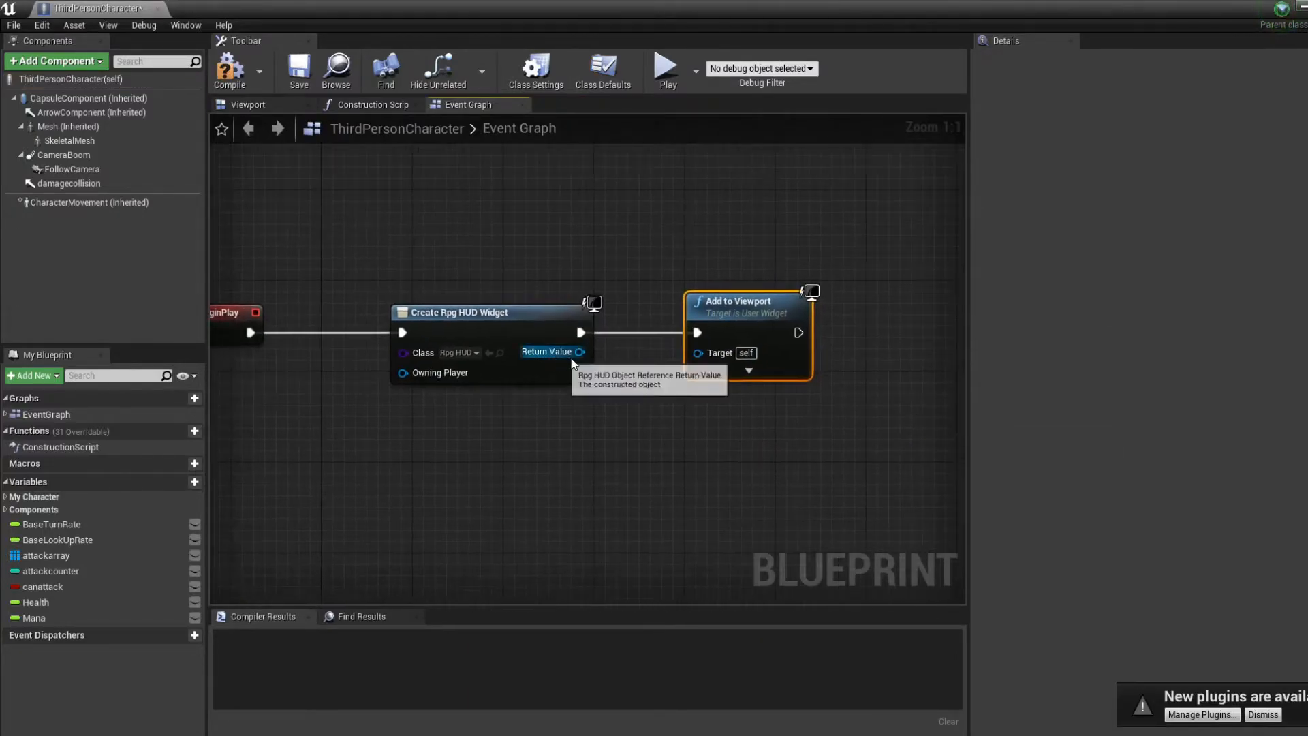
drag(711, 360, 712, 360)
click(694, 522)
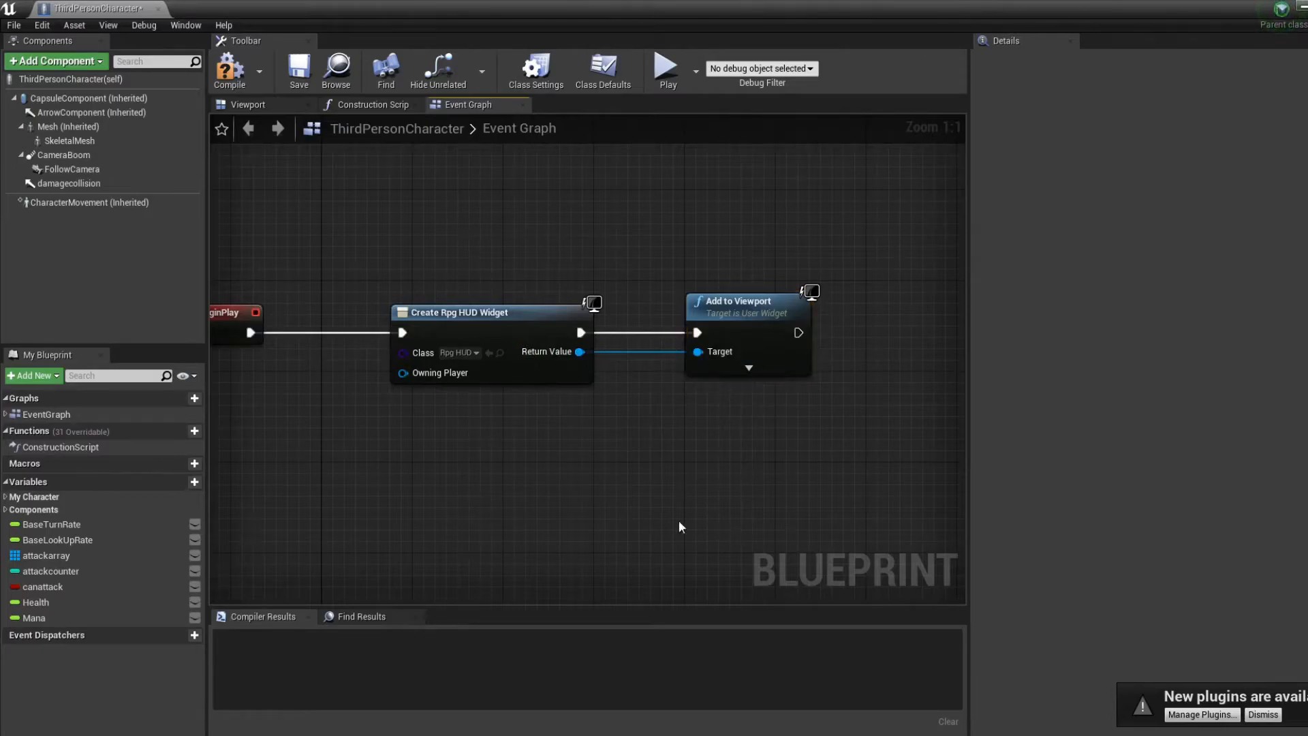
right_drag(494, 496, 591, 496)
click(230, 68)
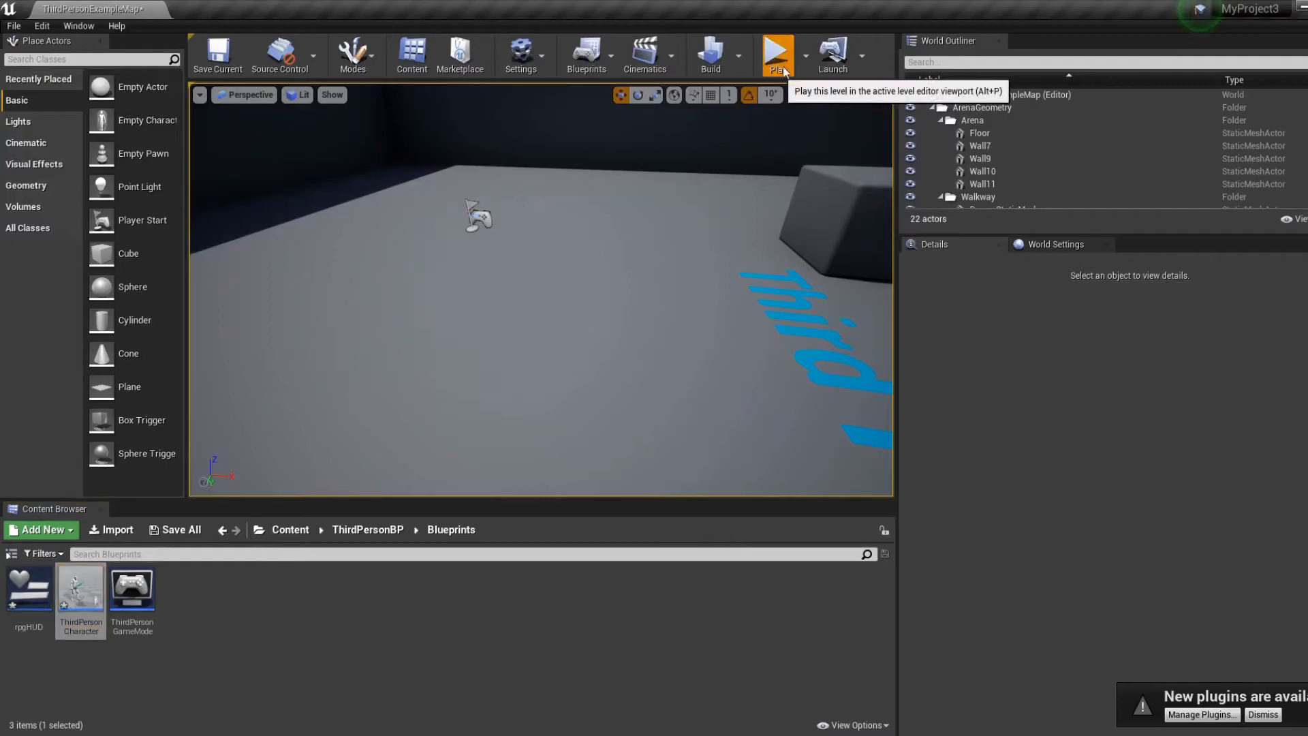
Play the level in the editor and run the character forward to check the HUD bars, ending the session when done.
click(615, 300)
key(w)
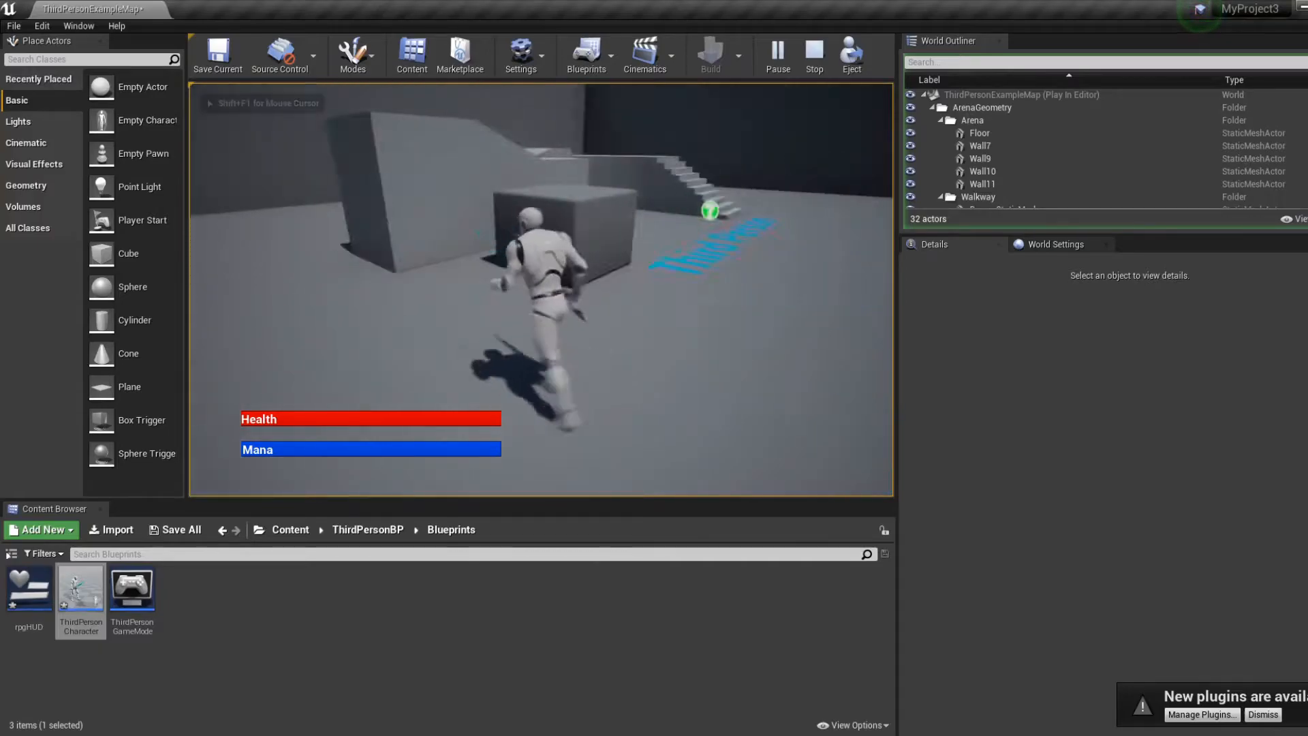
key(Escape)
Open the rpgHUD widget and create a new binding function for the Percent of the red Health progress bar.
double_click(29, 590)
click(542, 303)
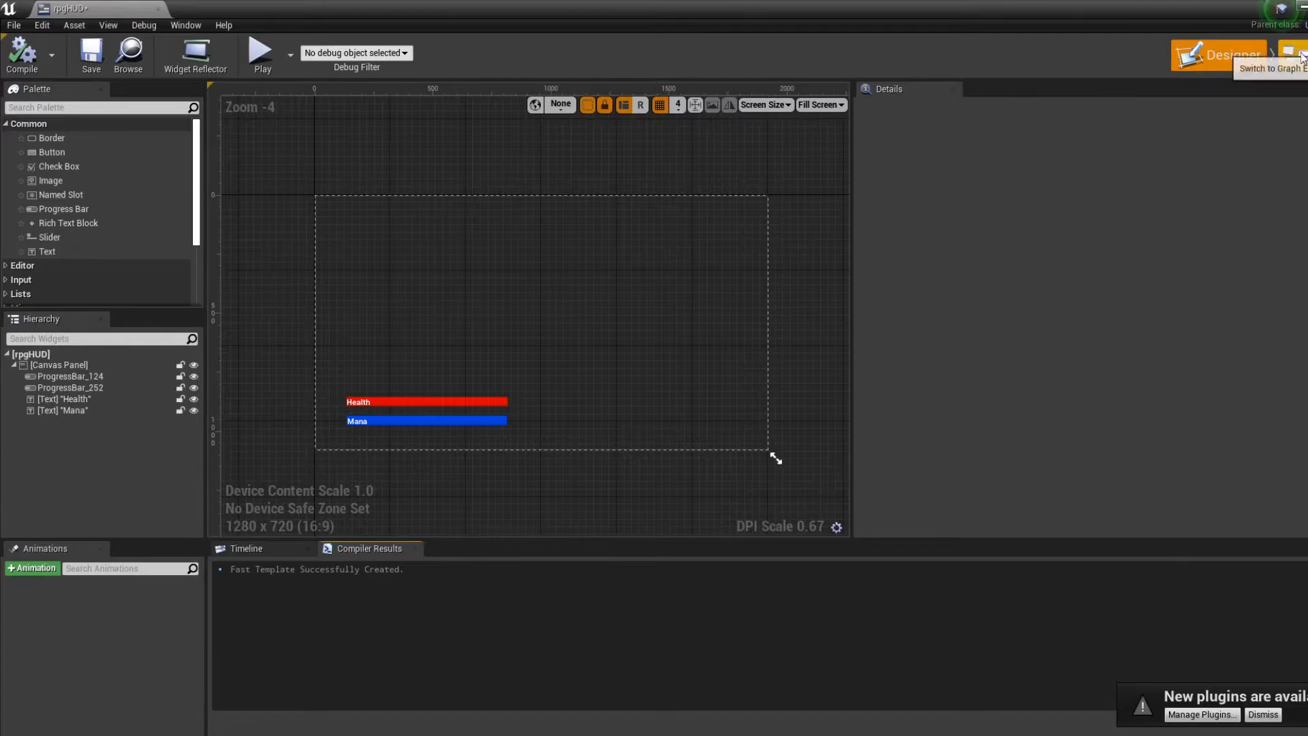
click(399, 400)
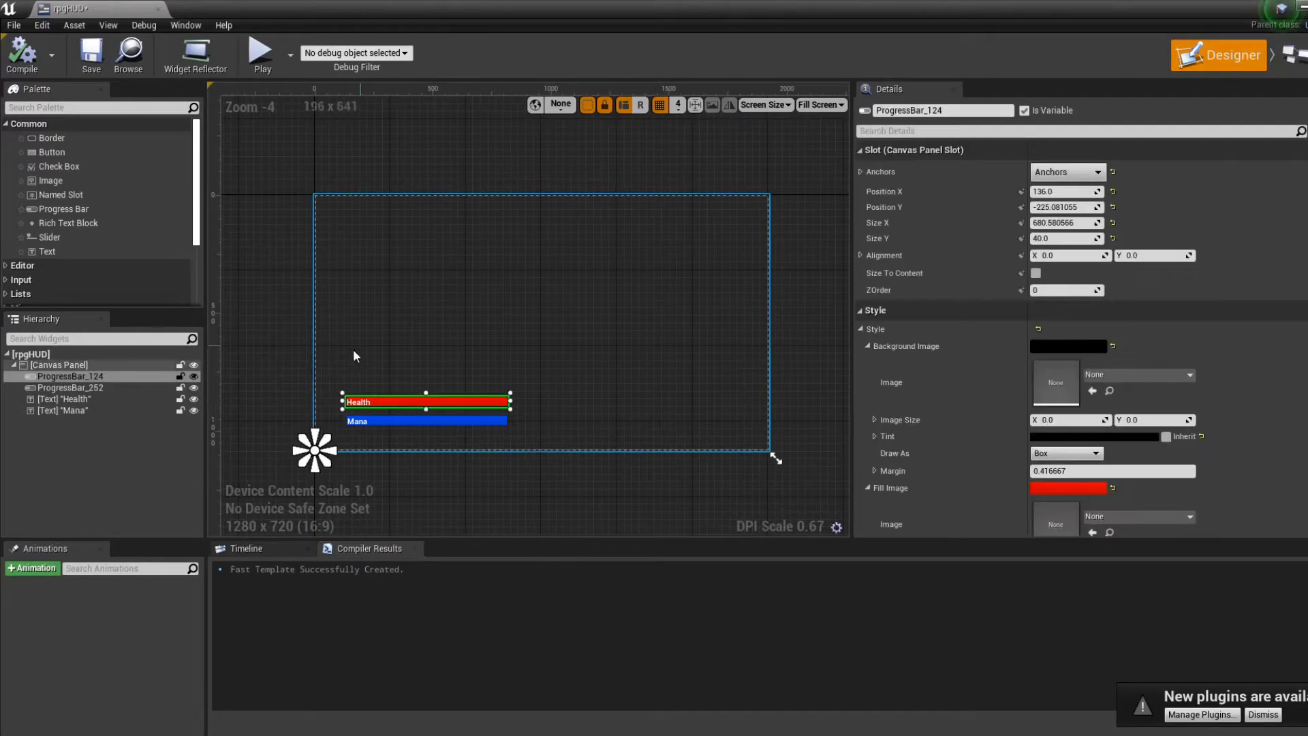
scroll(1176, 374, down, 5)
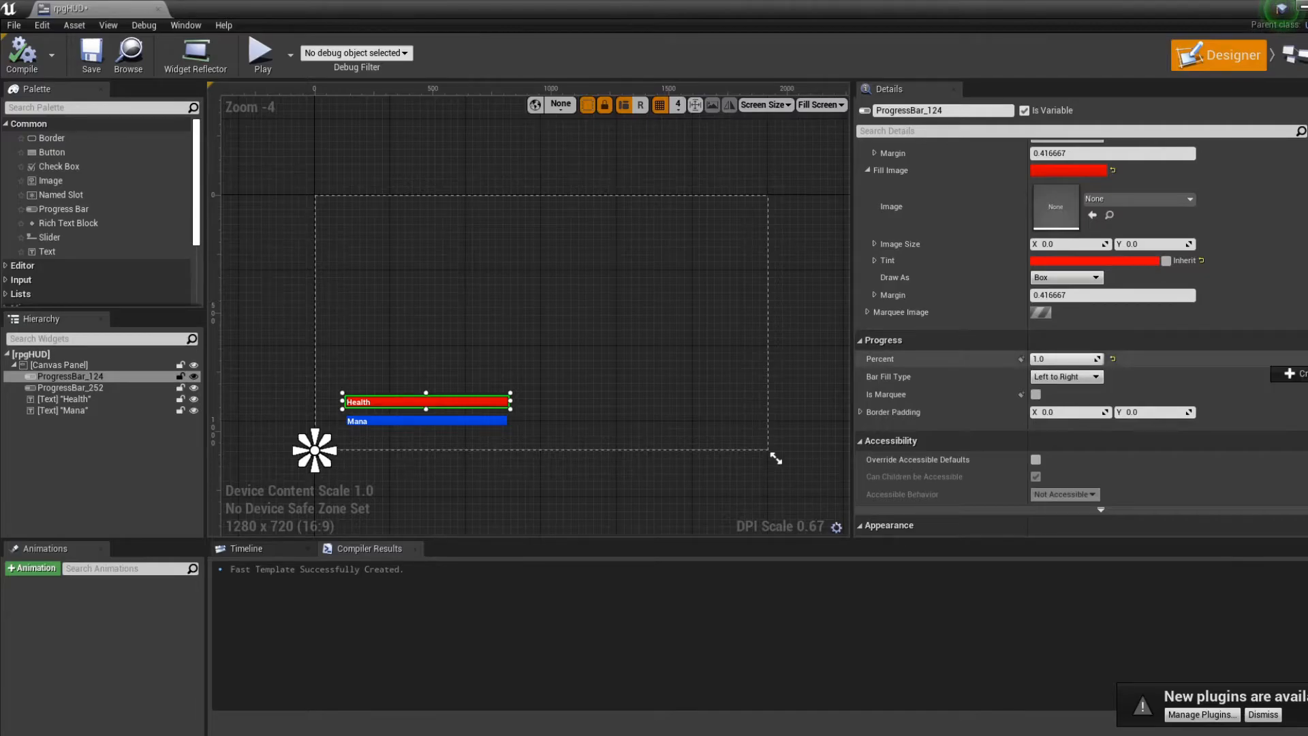
click(1290, 374)
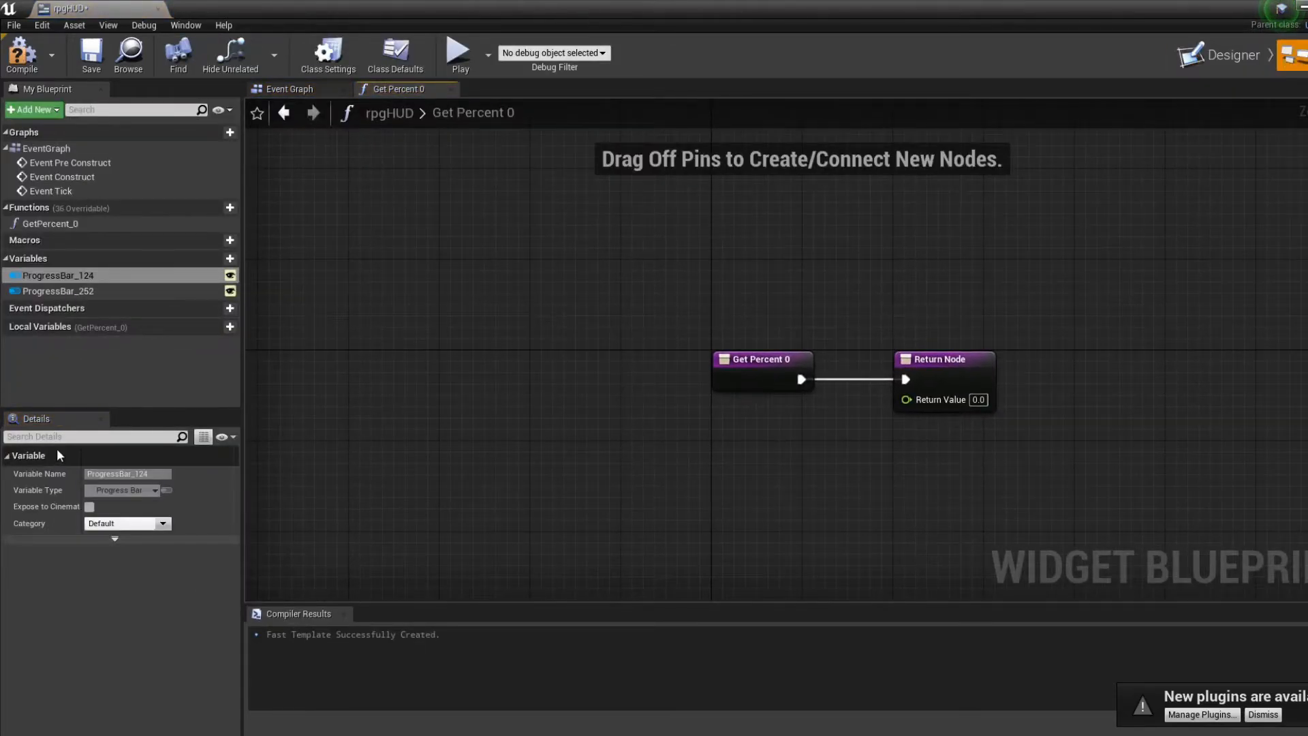
Space the binding function's entry node away from the Return Node and rename the function Health1.
click(753, 359)
drag(753, 359, 424, 359)
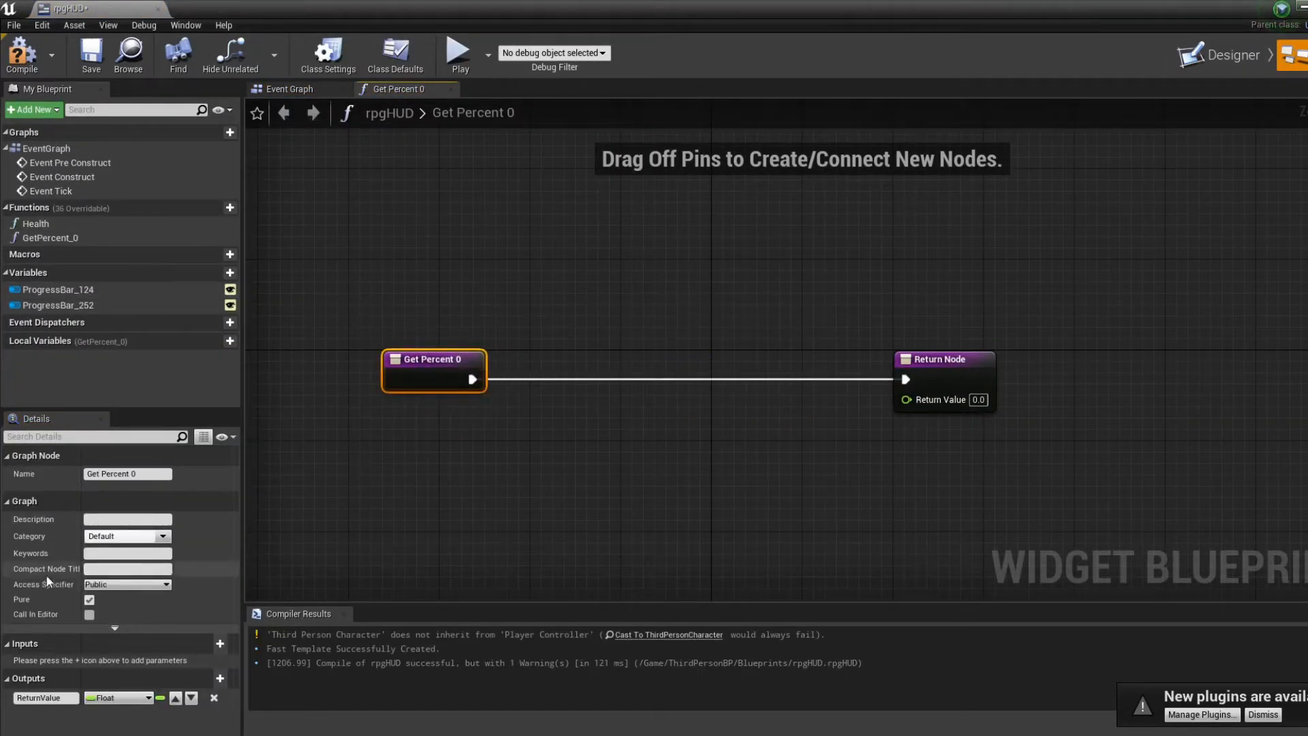
text(Health)
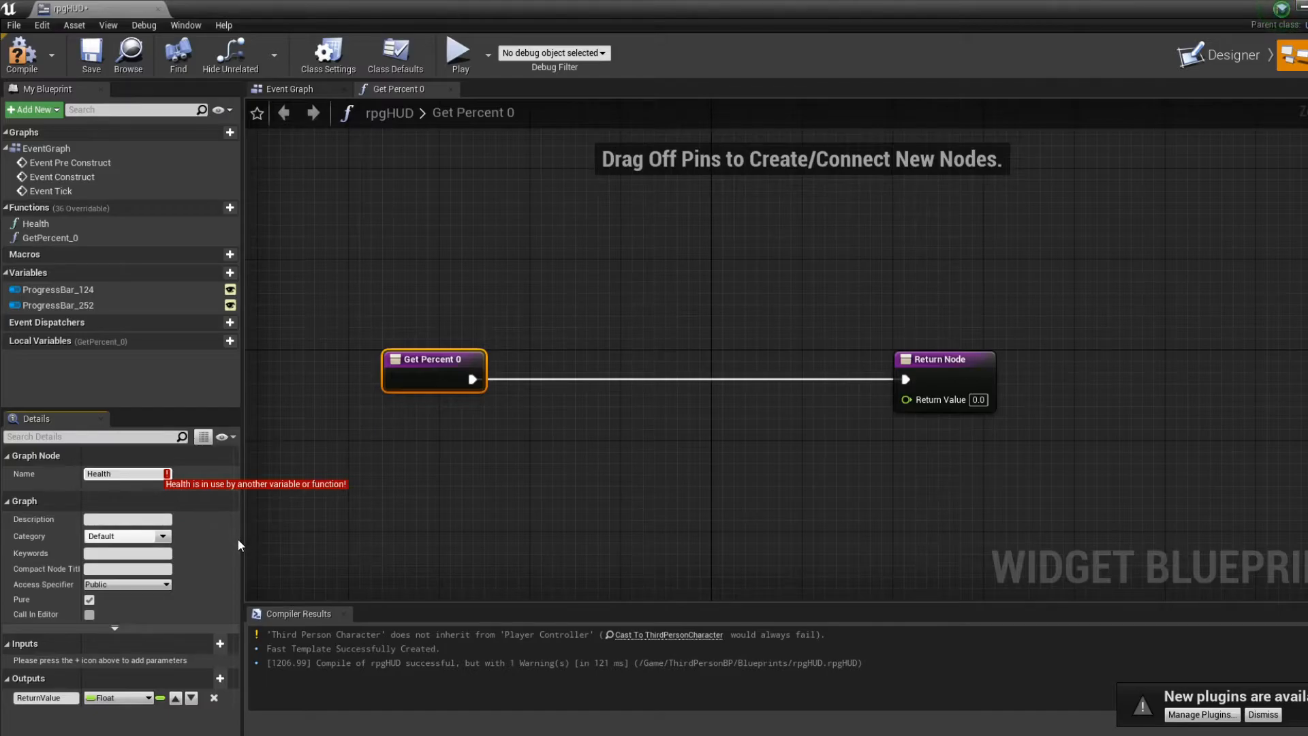
text(1)
key(Return)
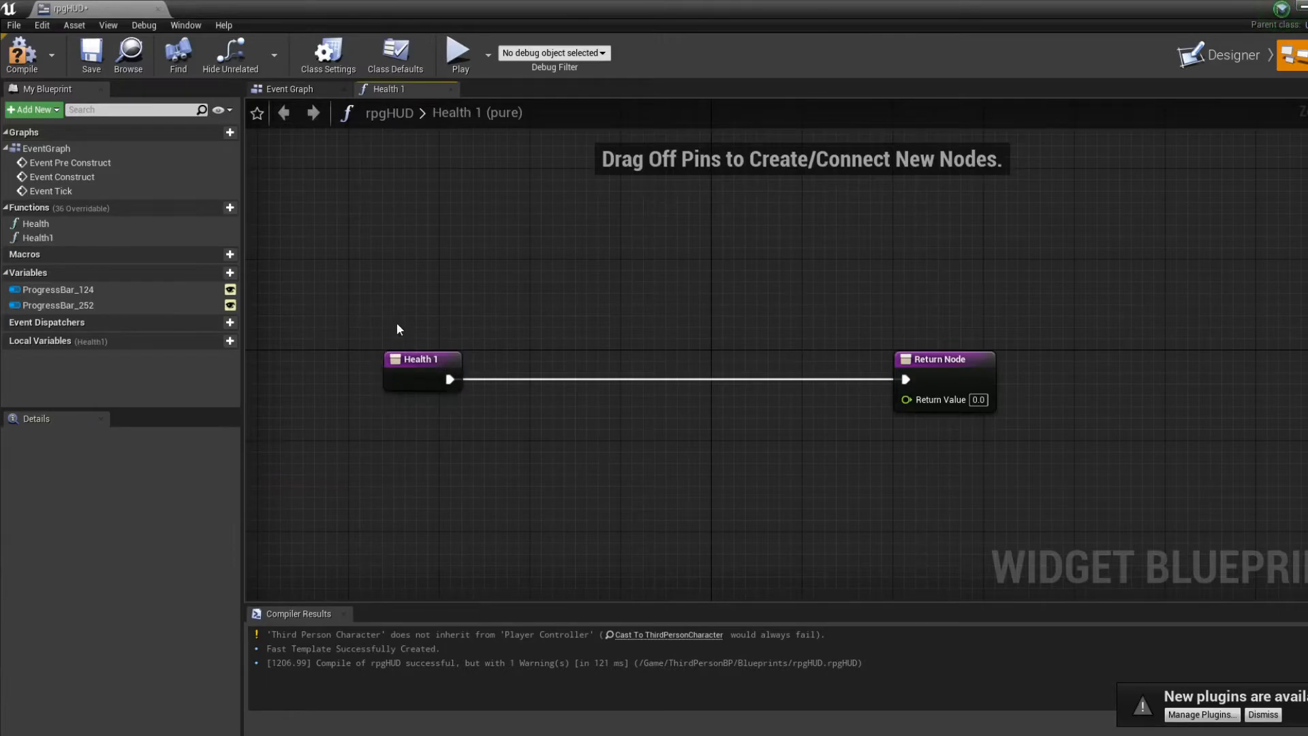
Insert a Cast To ThirdPersonCharacter node between the Health 1 entry node and the Return Node.
drag(427, 380, 567, 387)
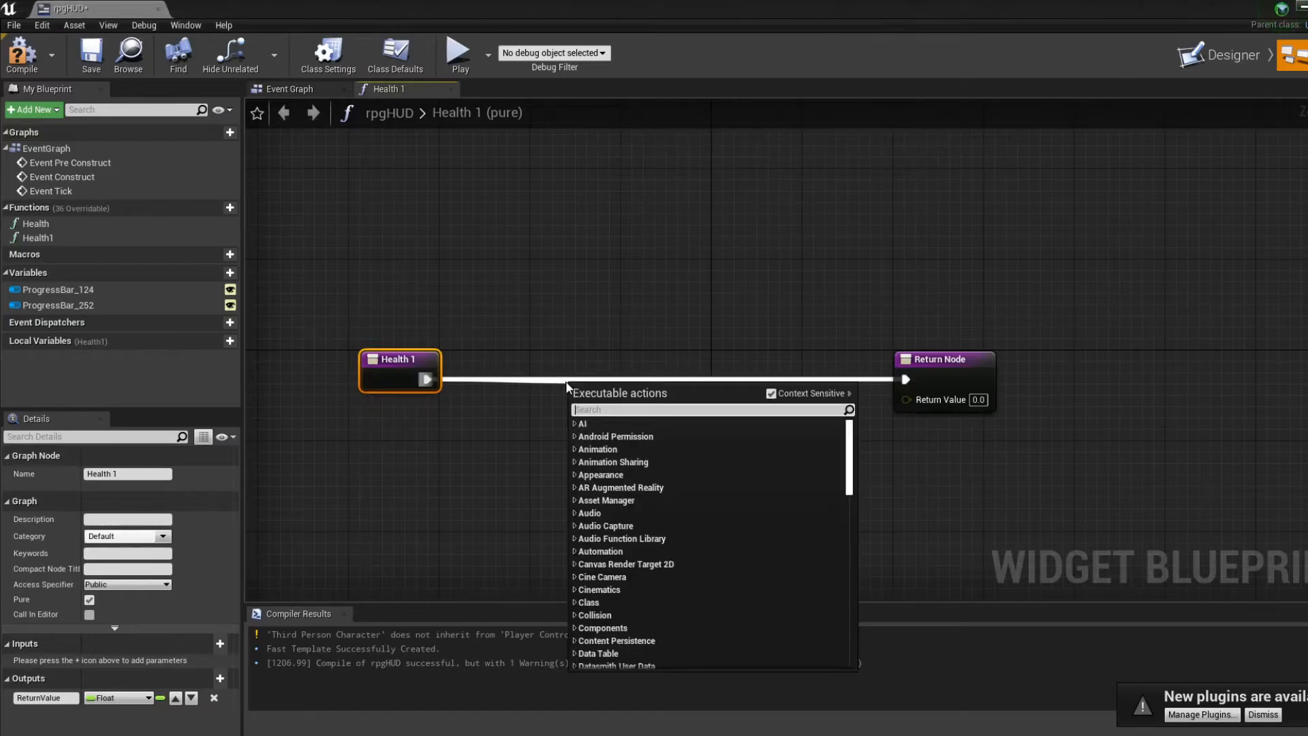
text(cast thir)
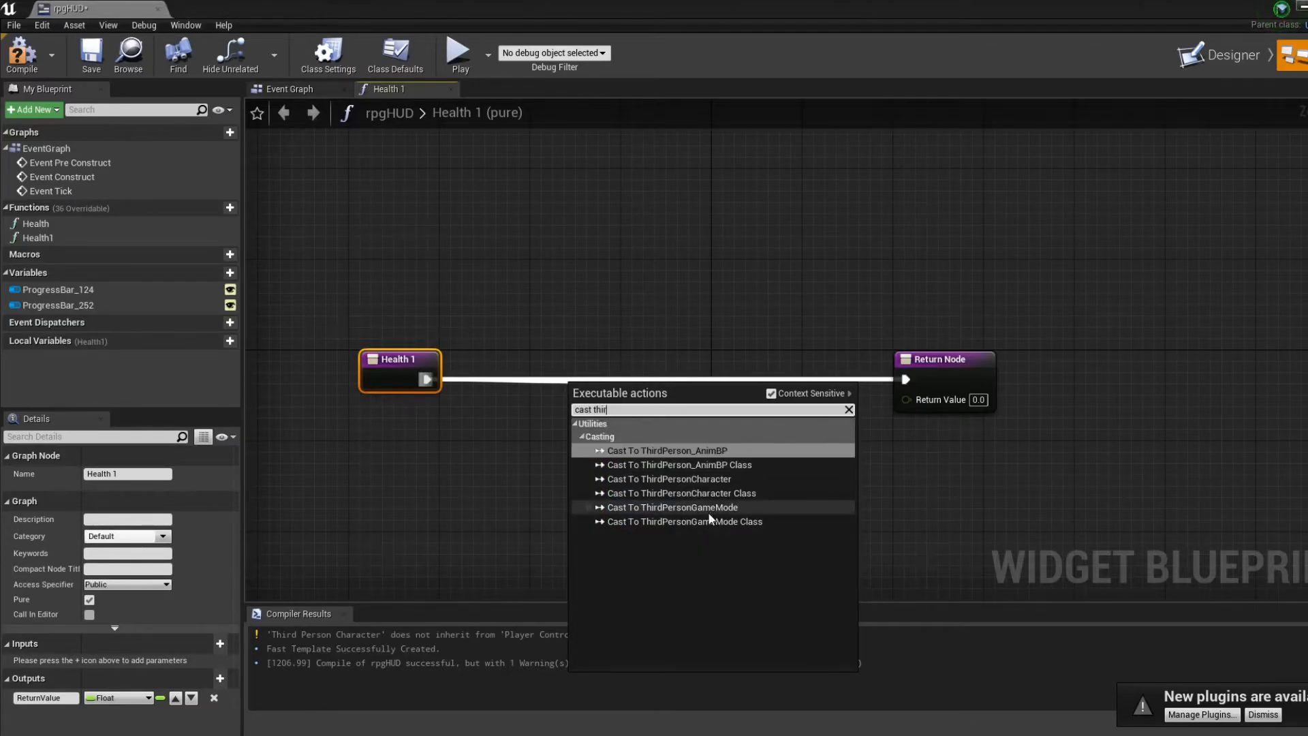
click(682, 479)
drag(680, 397, 702, 371)
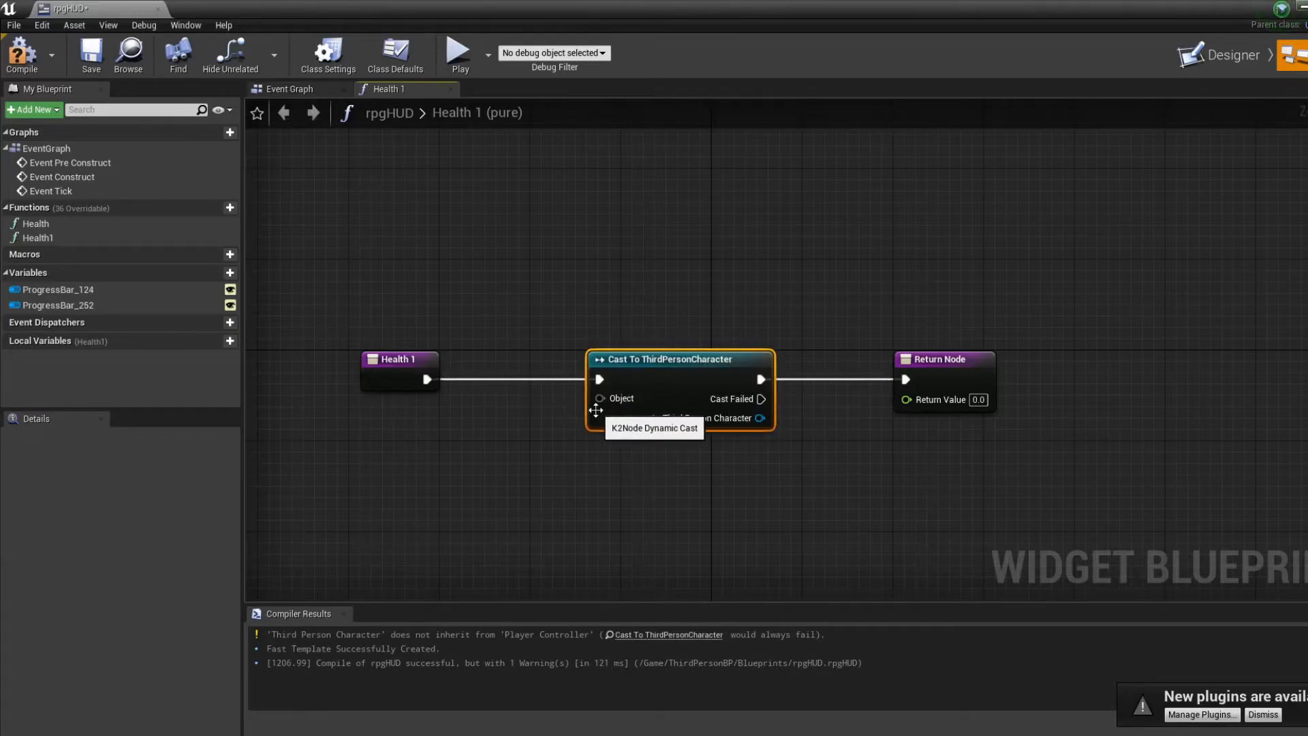
Feed the Health 1 cast's Object input from a Get Player Character node and line up the nodes.
drag(599, 398, 436, 473)
text(get player)
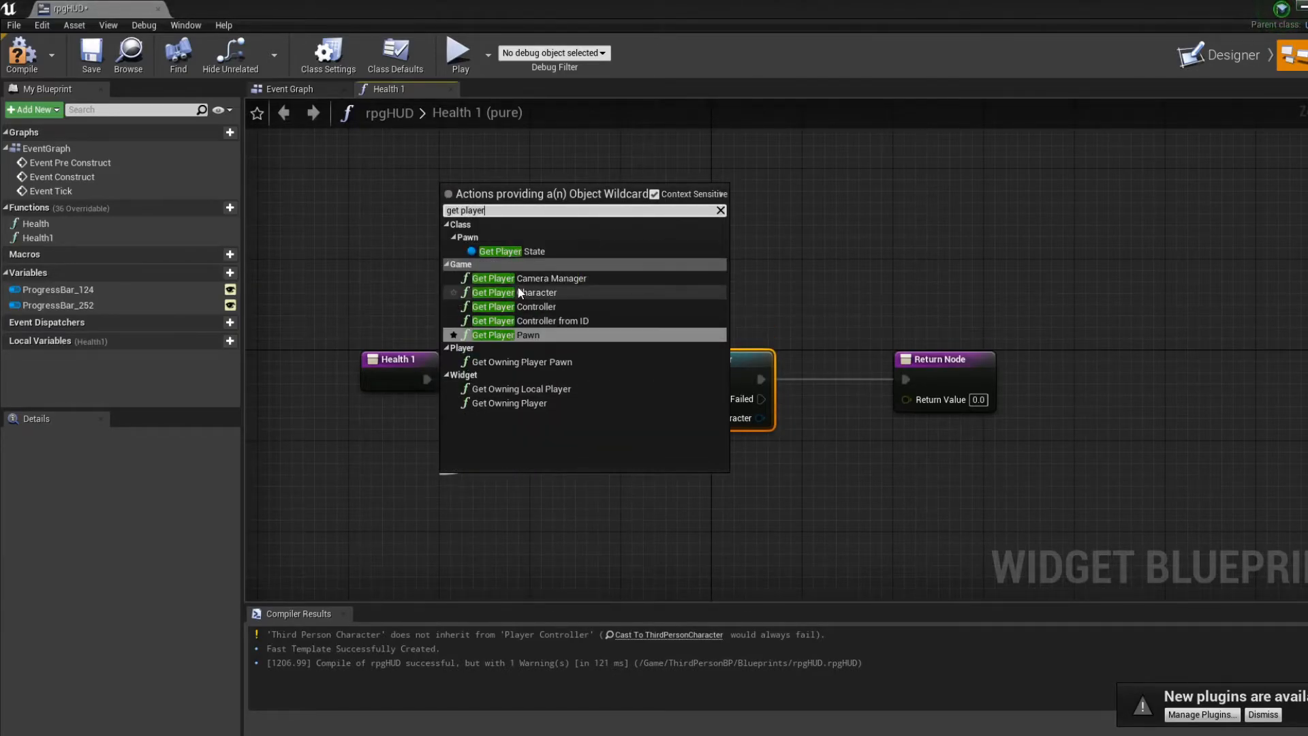
click(520, 292)
drag(700, 379, 668, 371)
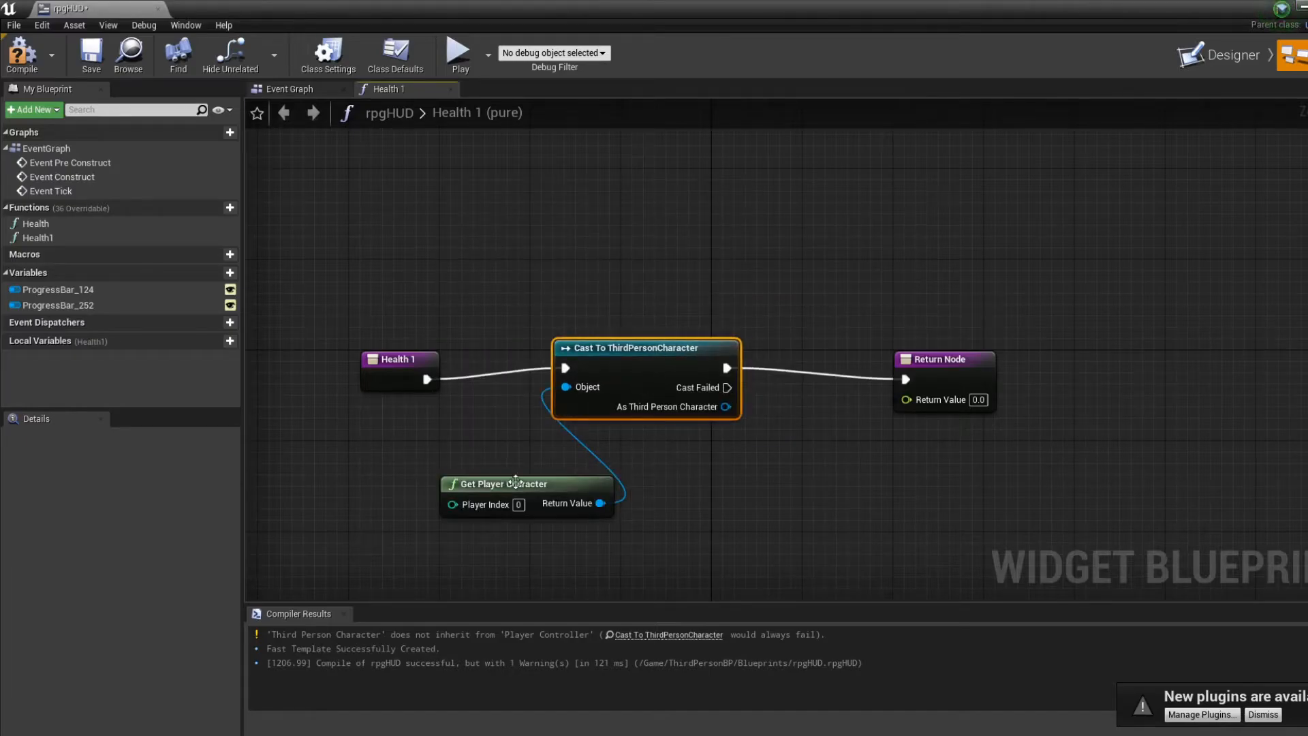
drag(516, 481, 459, 482)
drag(381, 372, 382, 360)
Get the Health variable from the cast's As Third Person Character output, connect it to the Return Value, and compile.
drag(933, 362, 1088, 361)
drag(727, 407, 869, 485)
text(get heal)
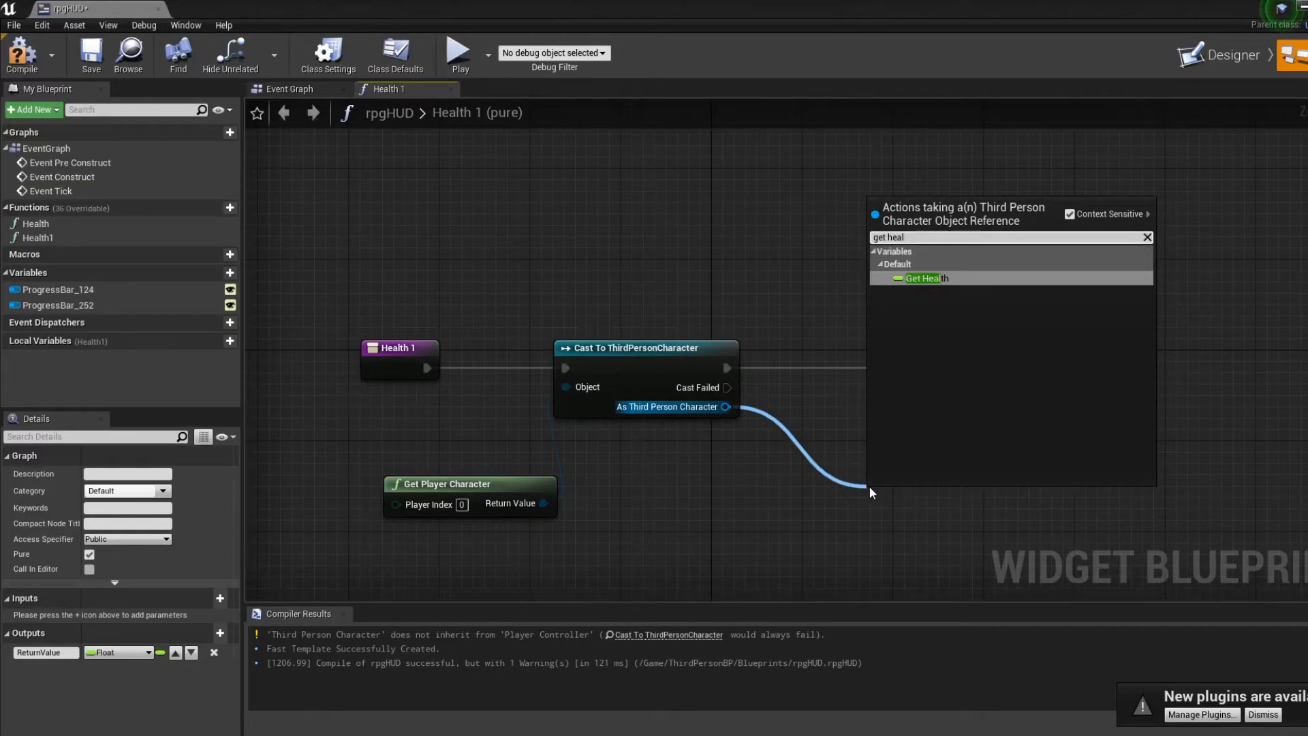
click(957, 276)
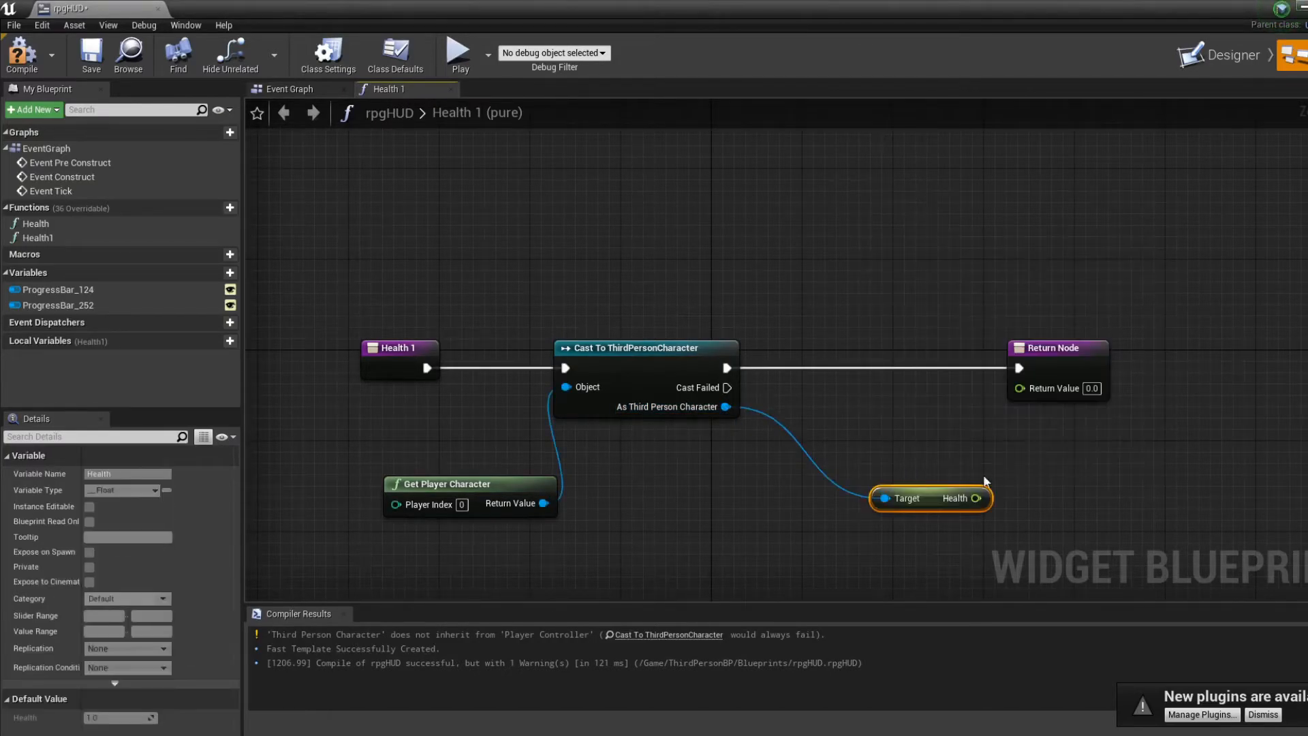
mouse_move(976, 498)
mouse_down()
mouse_move(997, 411)
mouse_move(1024, 393)
mouse_up()
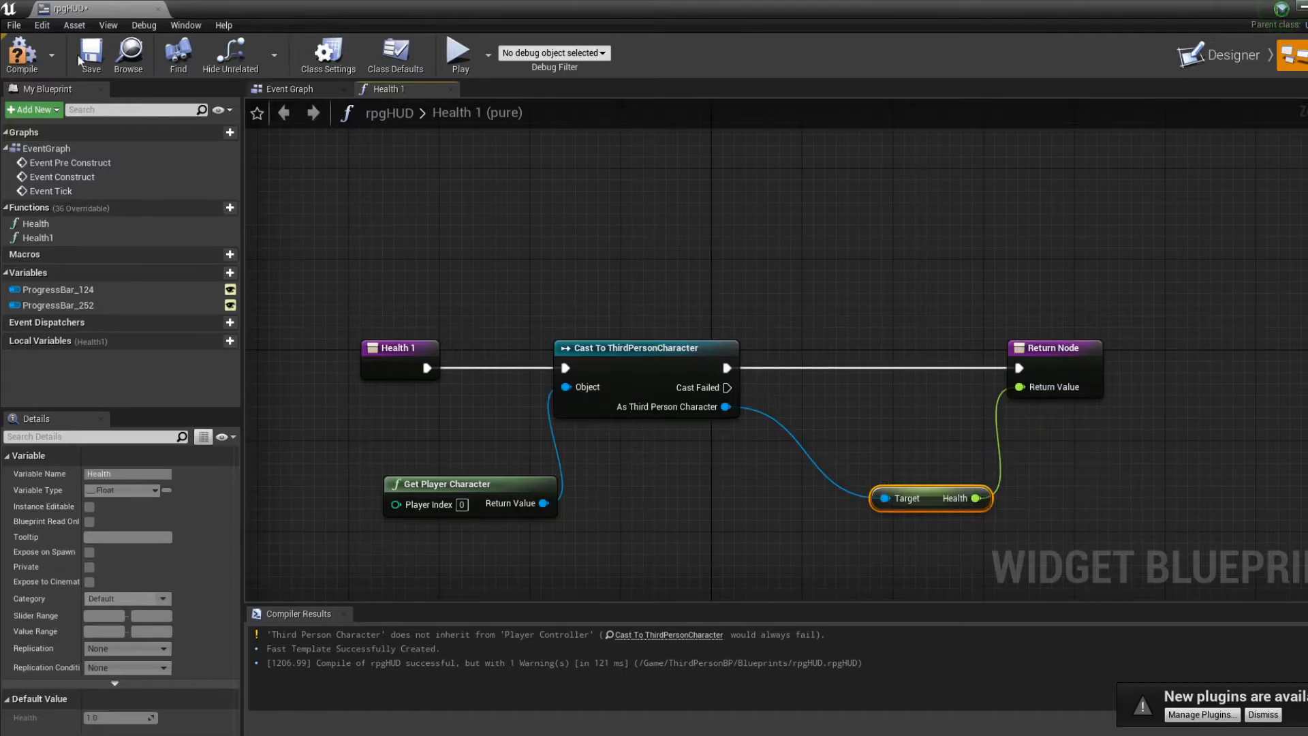
click(23, 60)
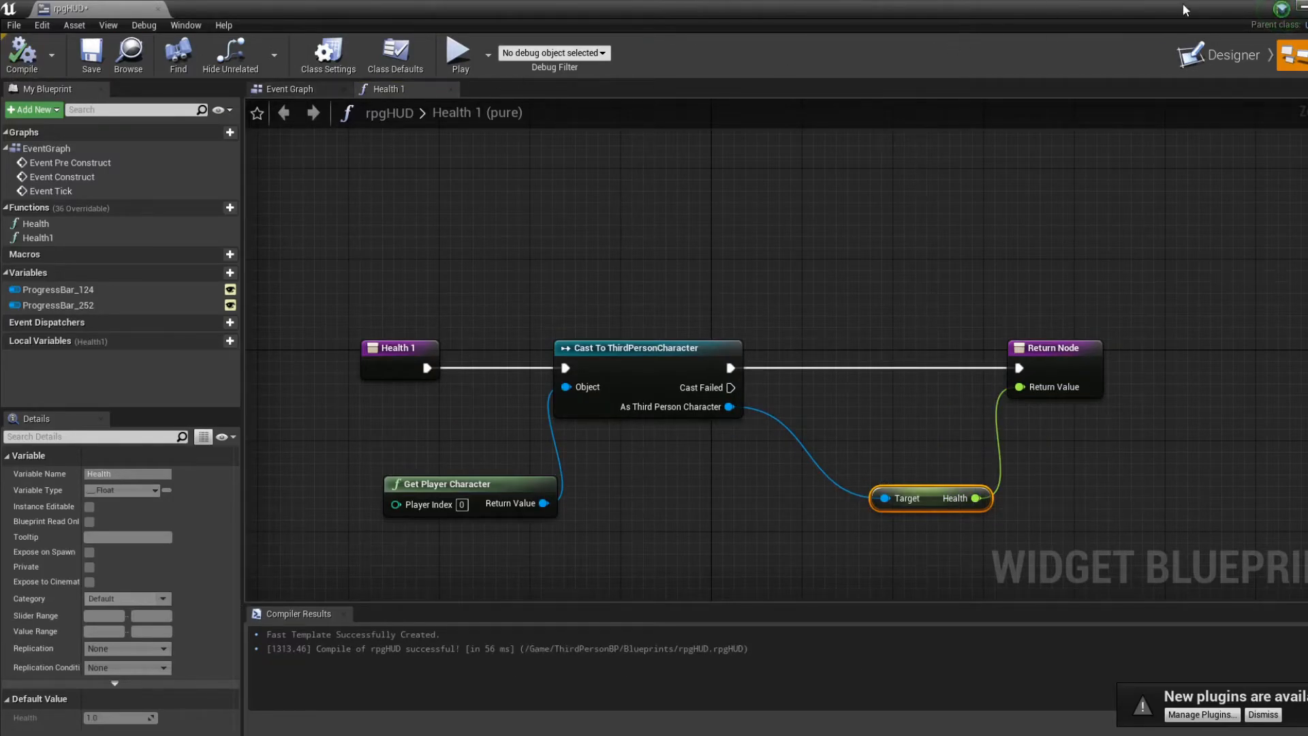
Return to the widget designer and create a new binding function for the Percent of the blue Mana progress bar.
click(1219, 54)
click(435, 417)
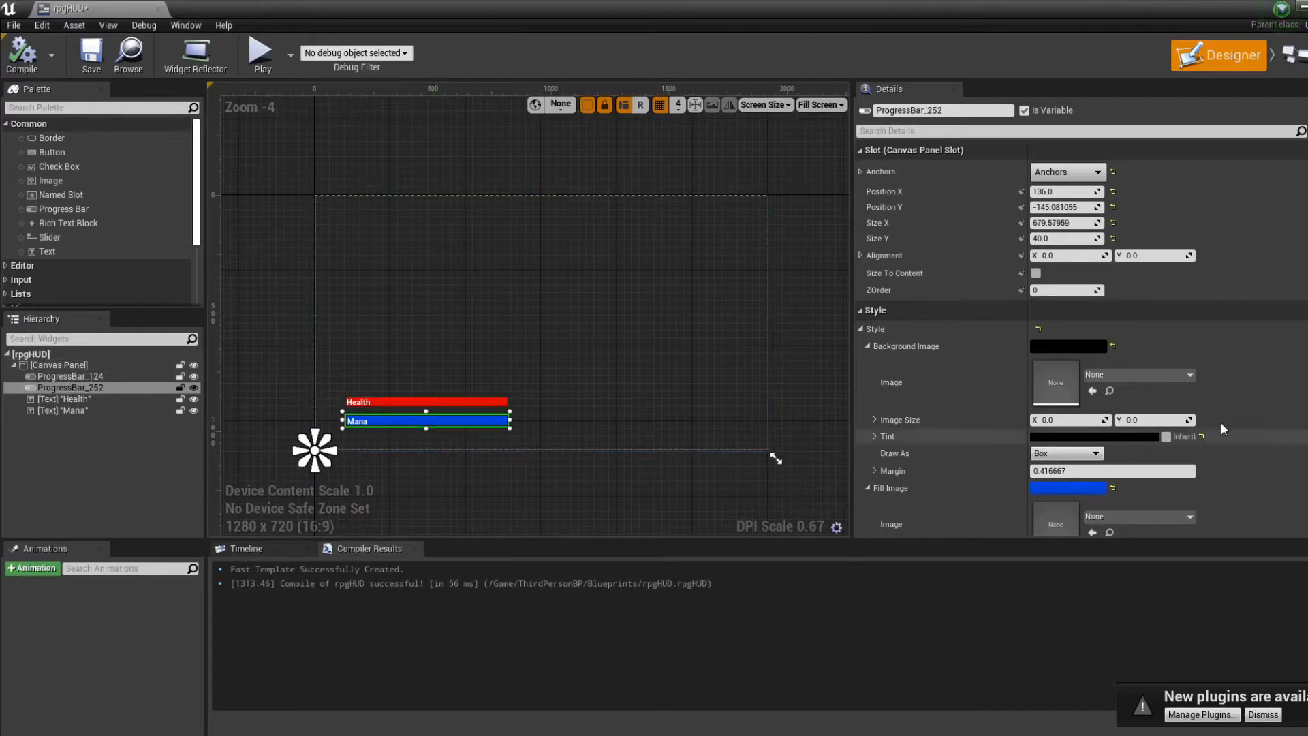
scroll(1183, 423, down, 1)
scroll(1183, 424, down, 4)
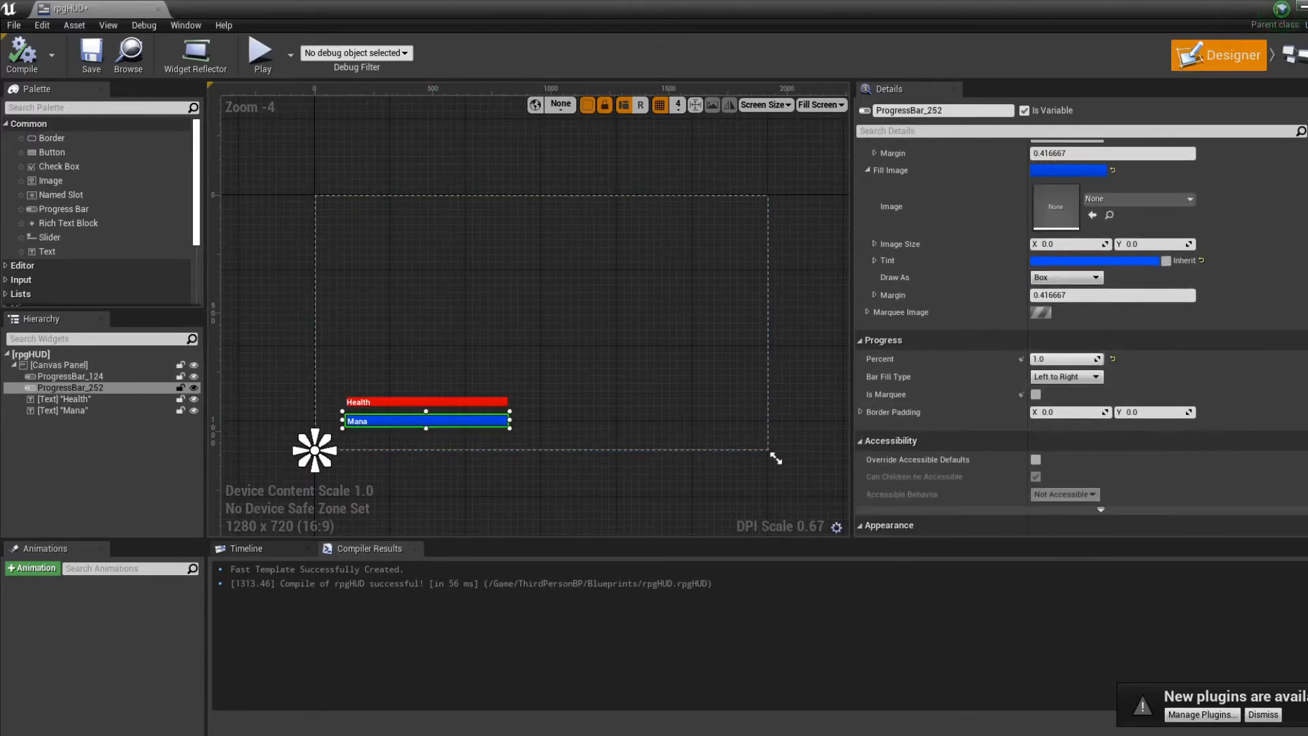
click(1305, 359)
click(1295, 374)
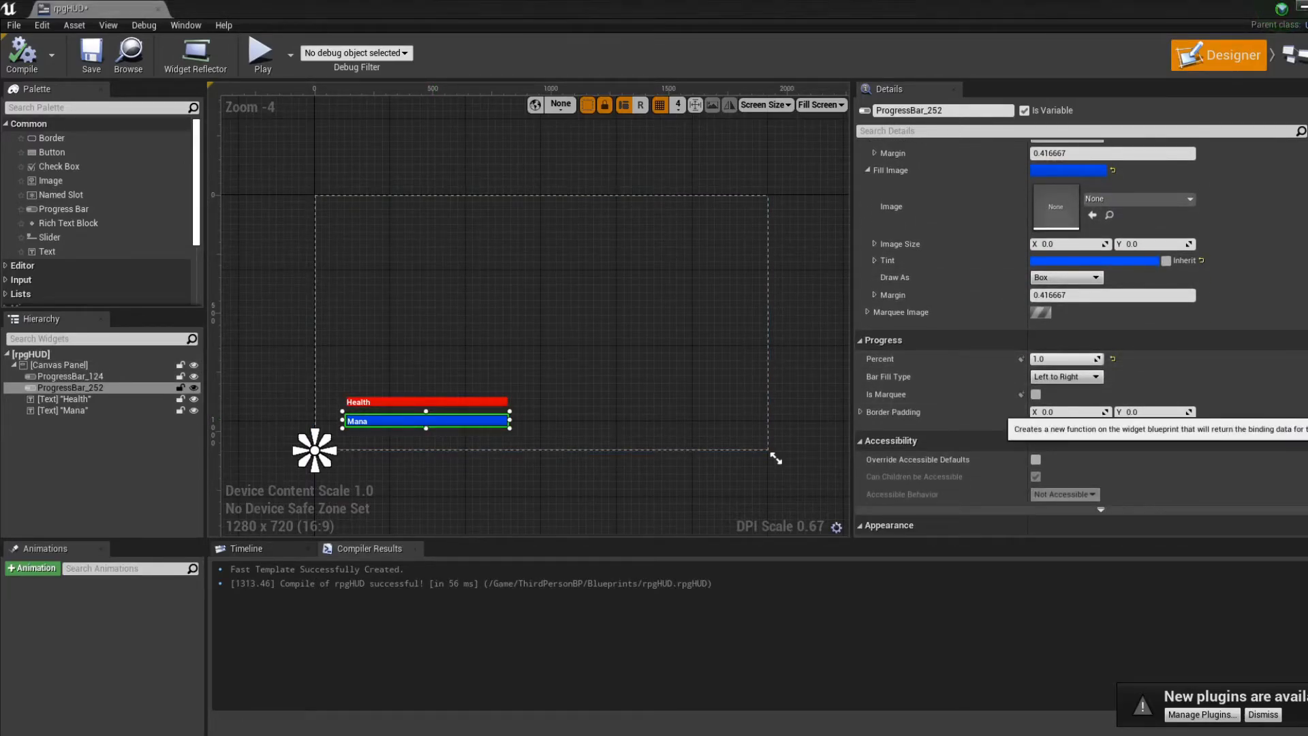
Space the new binding function's entry node away from its Return Node and rename the function Mana.
drag(757, 380, 444, 395)
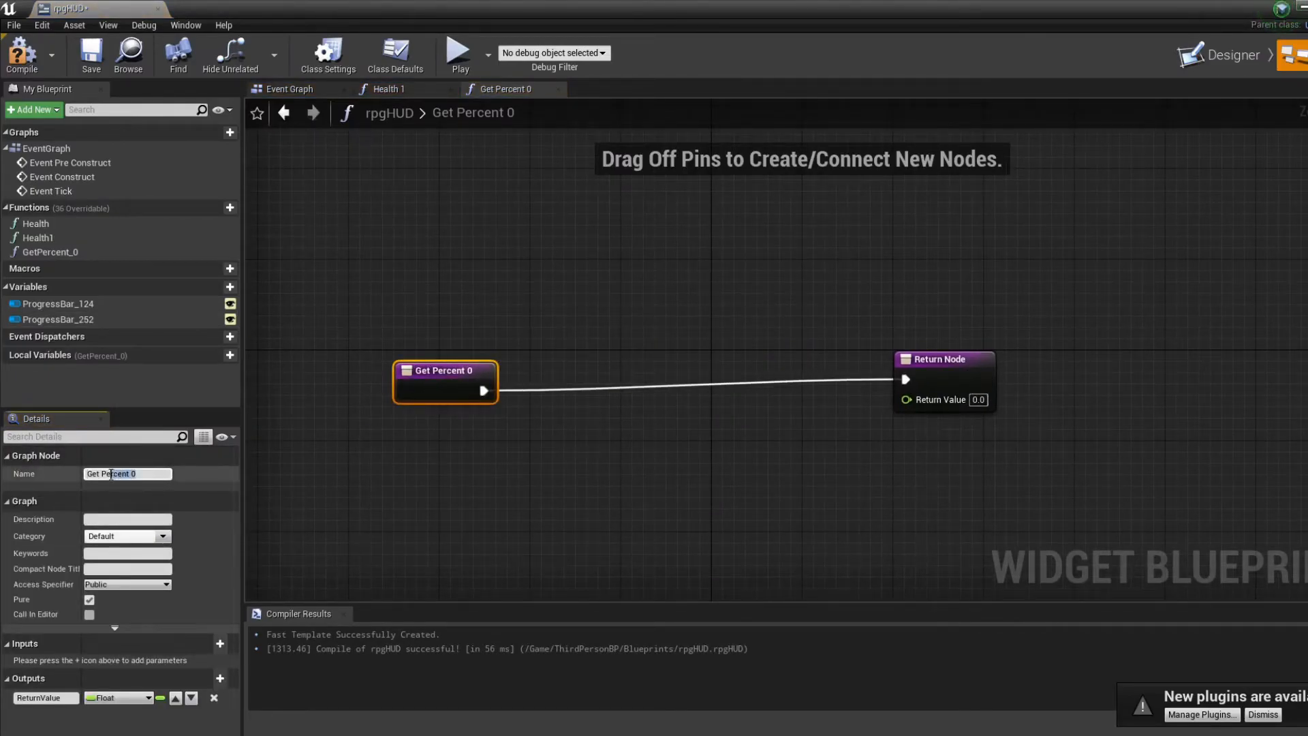
drag(112, 474, 63, 462)
text(Mana)
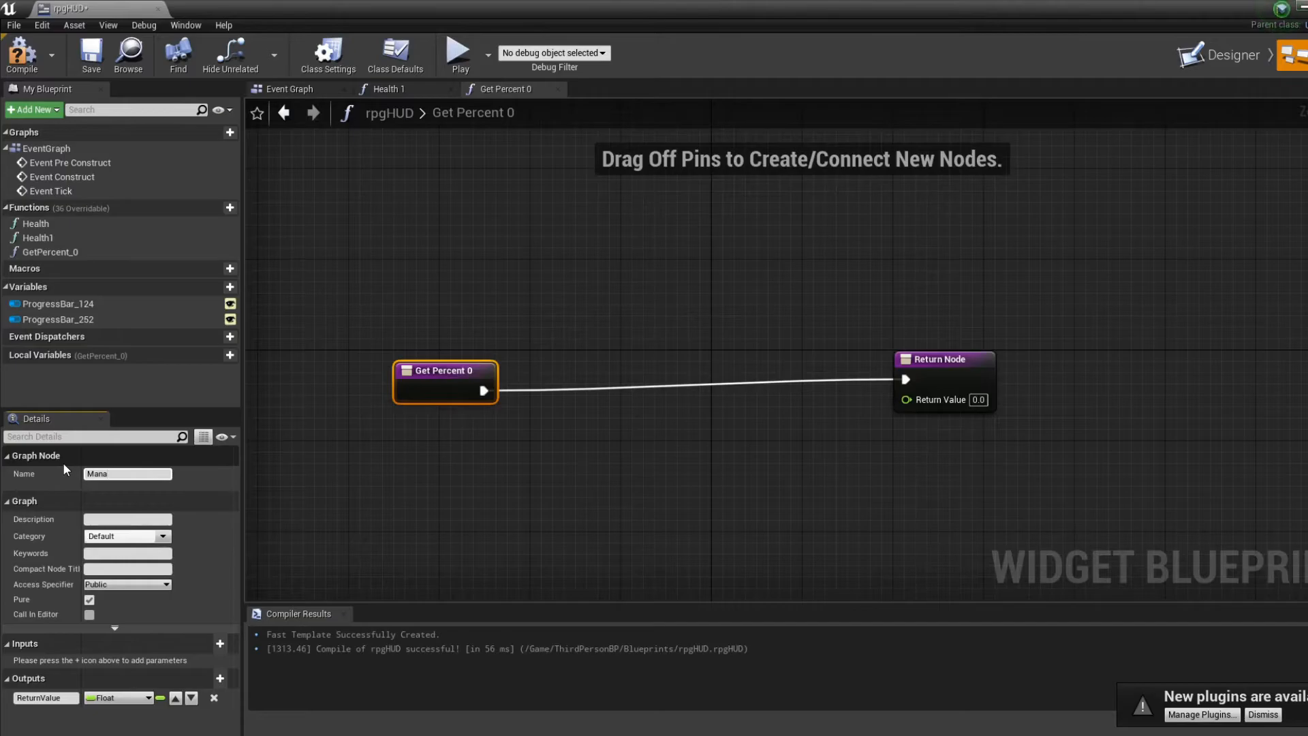
click(487, 402)
Insert a Cast To ThirdPersonCharacter node between the Mana entry node and the Return Node.
drag(450, 393, 565, 364)
text(cast)
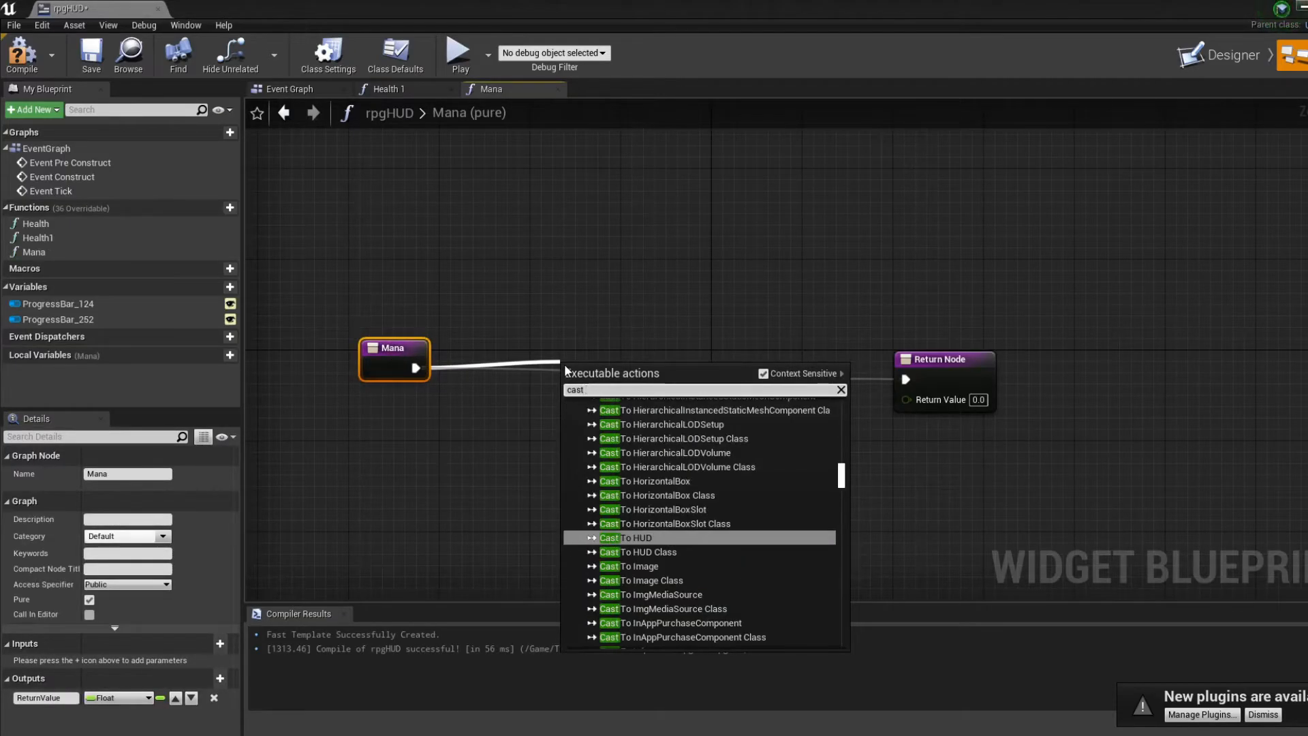
text( third)
click(710, 464)
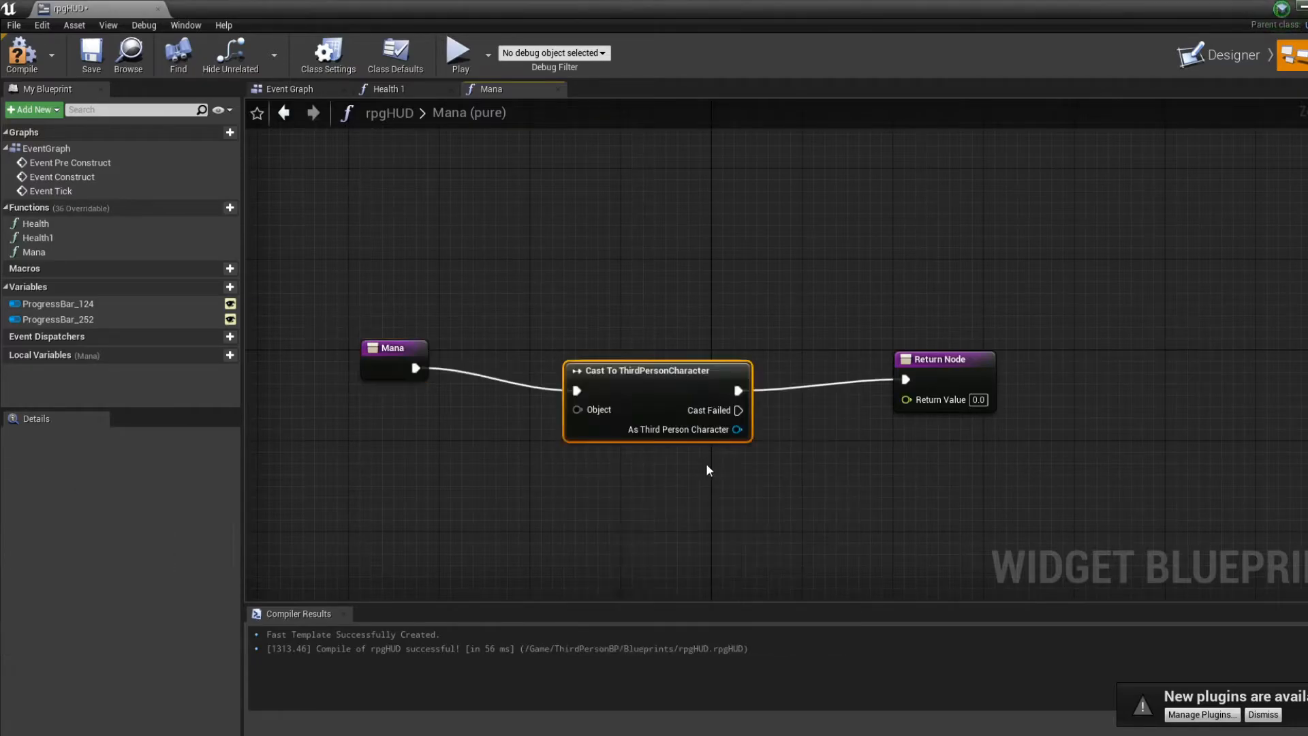
Feed the Mana function's cast Object input from a Get Player Character node and tidy the node layout.
drag(578, 408, 473, 472)
text(get player)
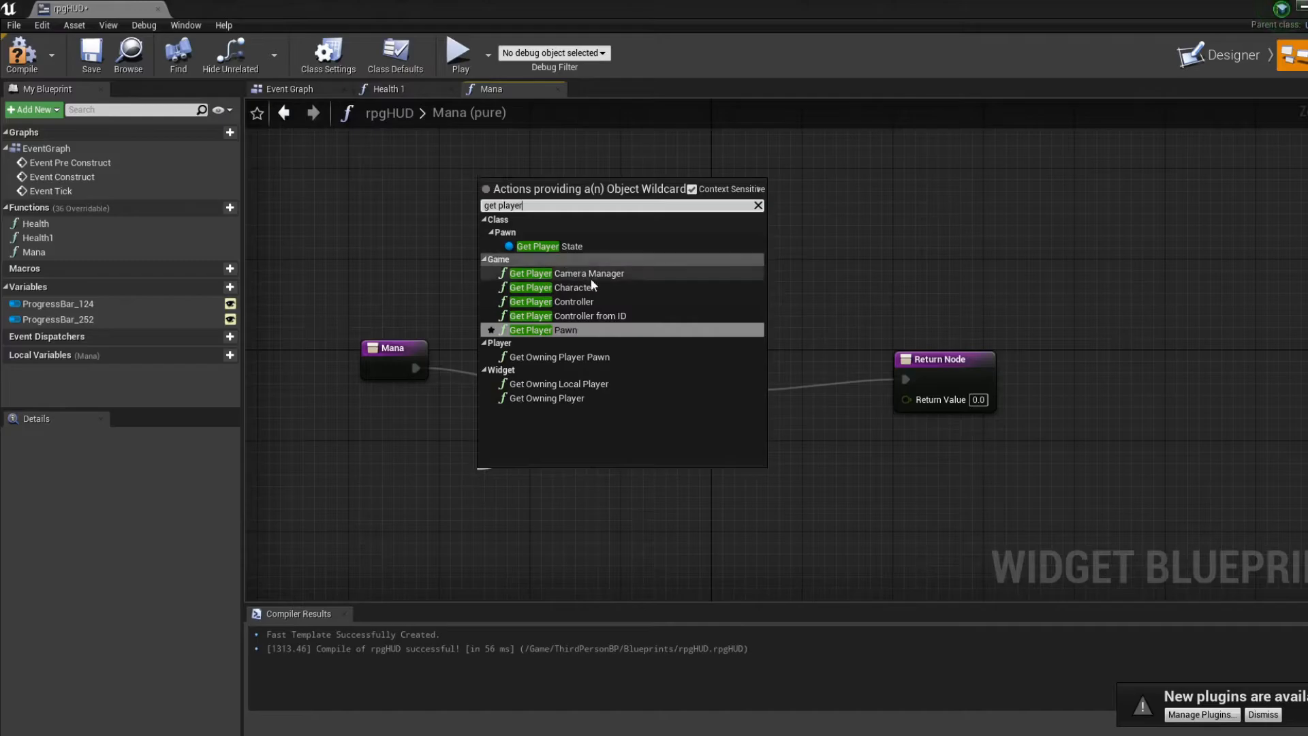
click(588, 287)
drag(654, 375, 638, 348)
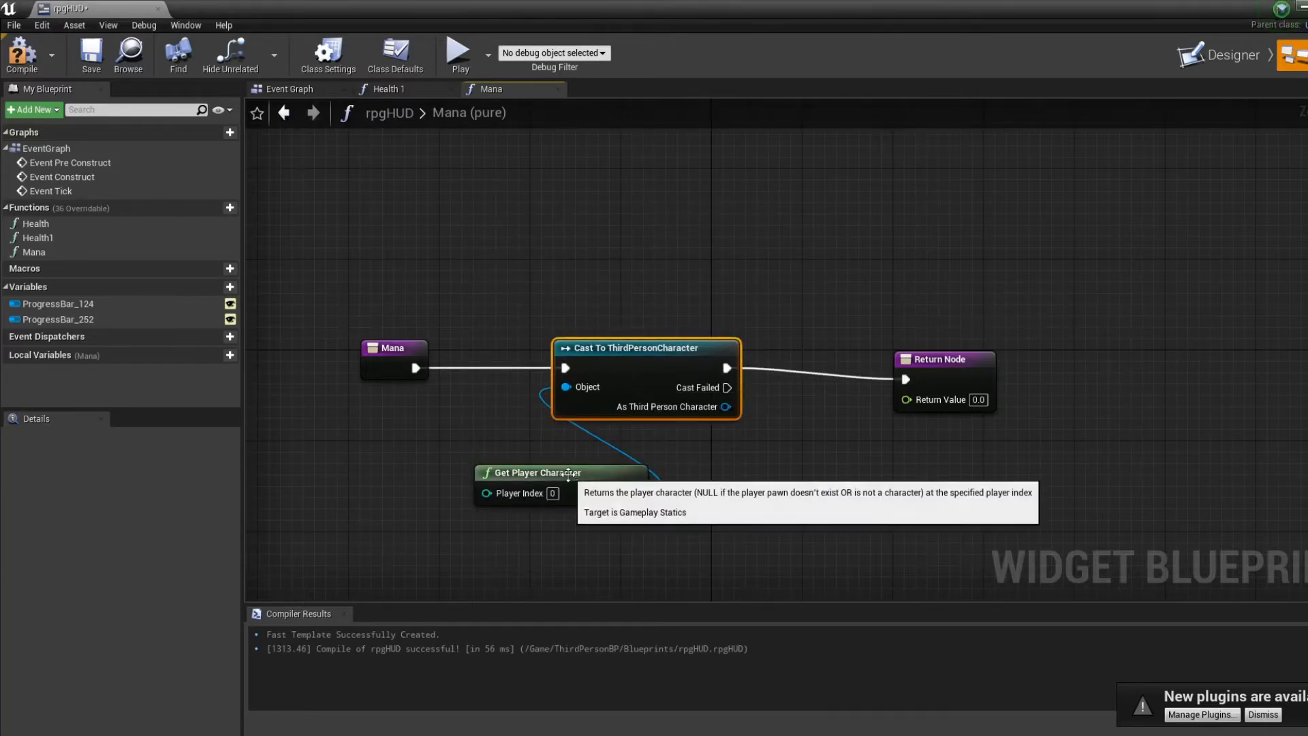
drag(569, 474, 469, 476)
Get the Mana variable from the cast's As Third Person Character output, connect it to the Return Value, and compile.
drag(727, 406, 811, 502)
text(mana)
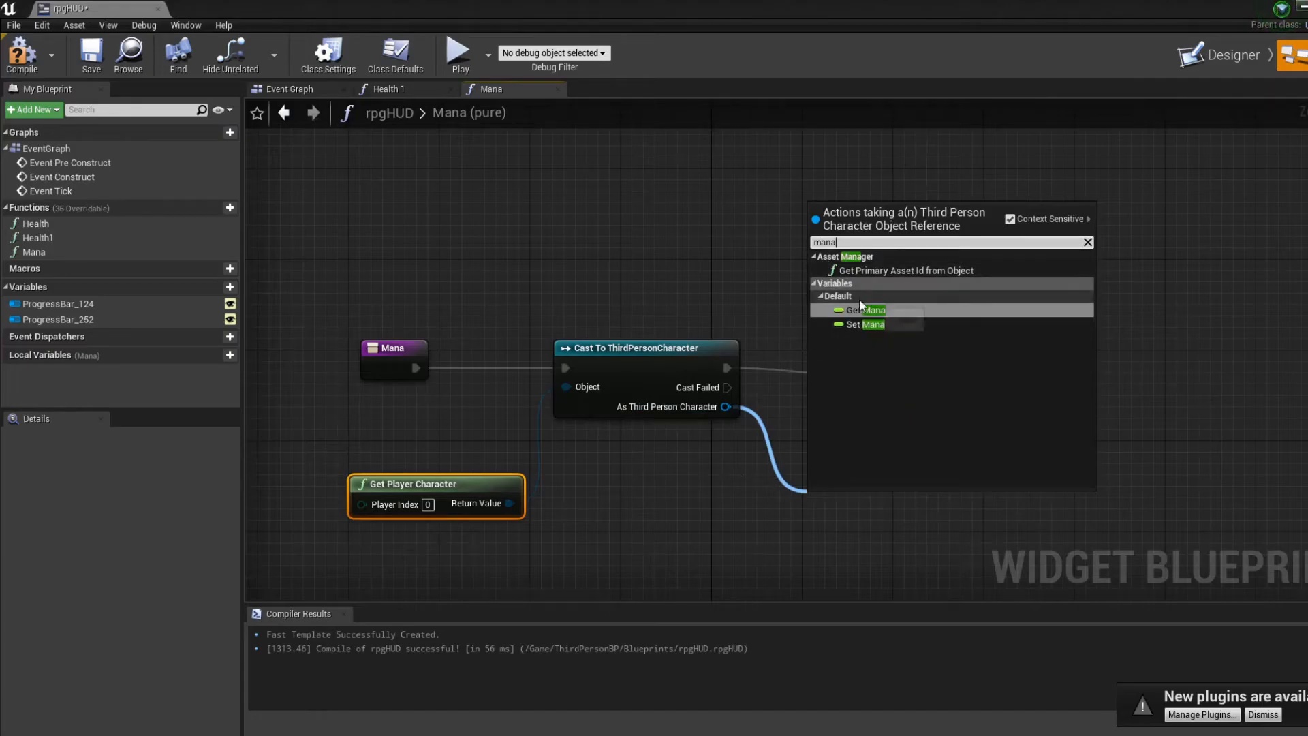
click(865, 310)
drag(905, 498, 906, 400)
drag(940, 360, 1088, 349)
click(23, 57)
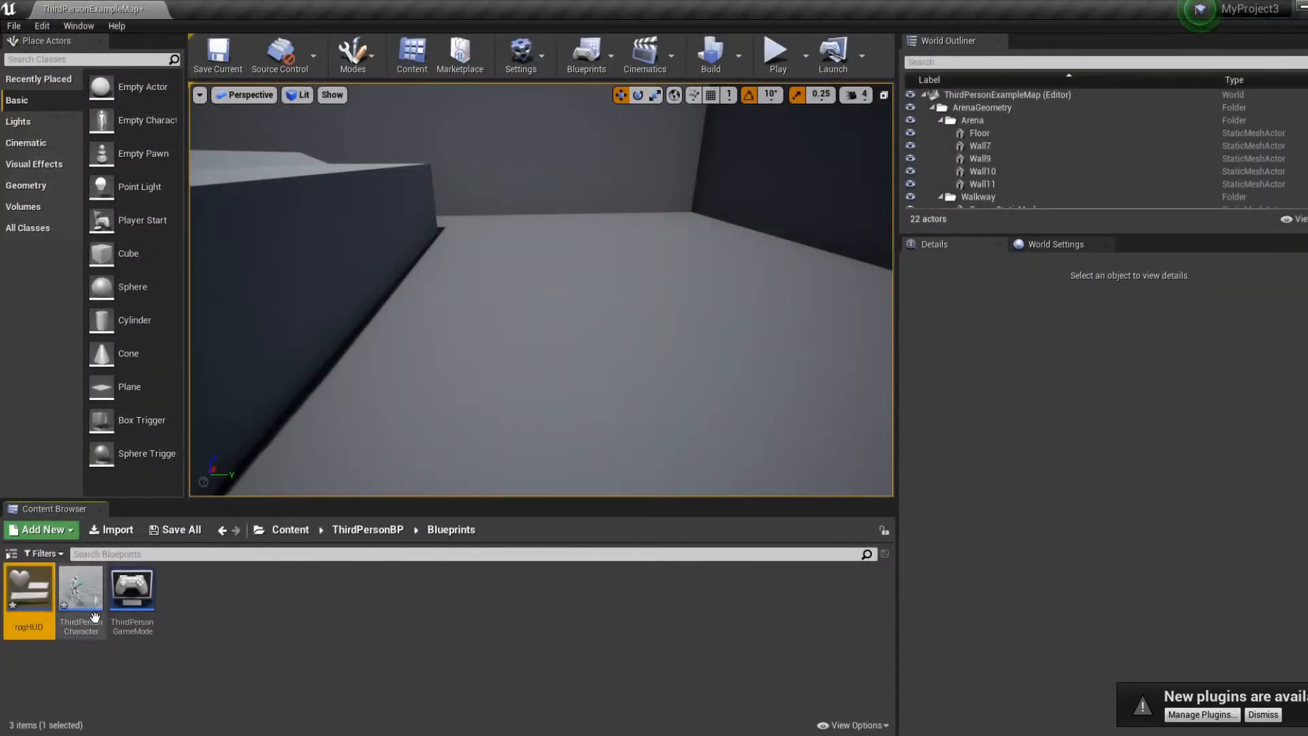
Open the ThirdPersonCharacter blueprint and lower the Health variable's default value to about 0.23.
double_click(80, 589)
right_drag(604, 327, 558, 293)
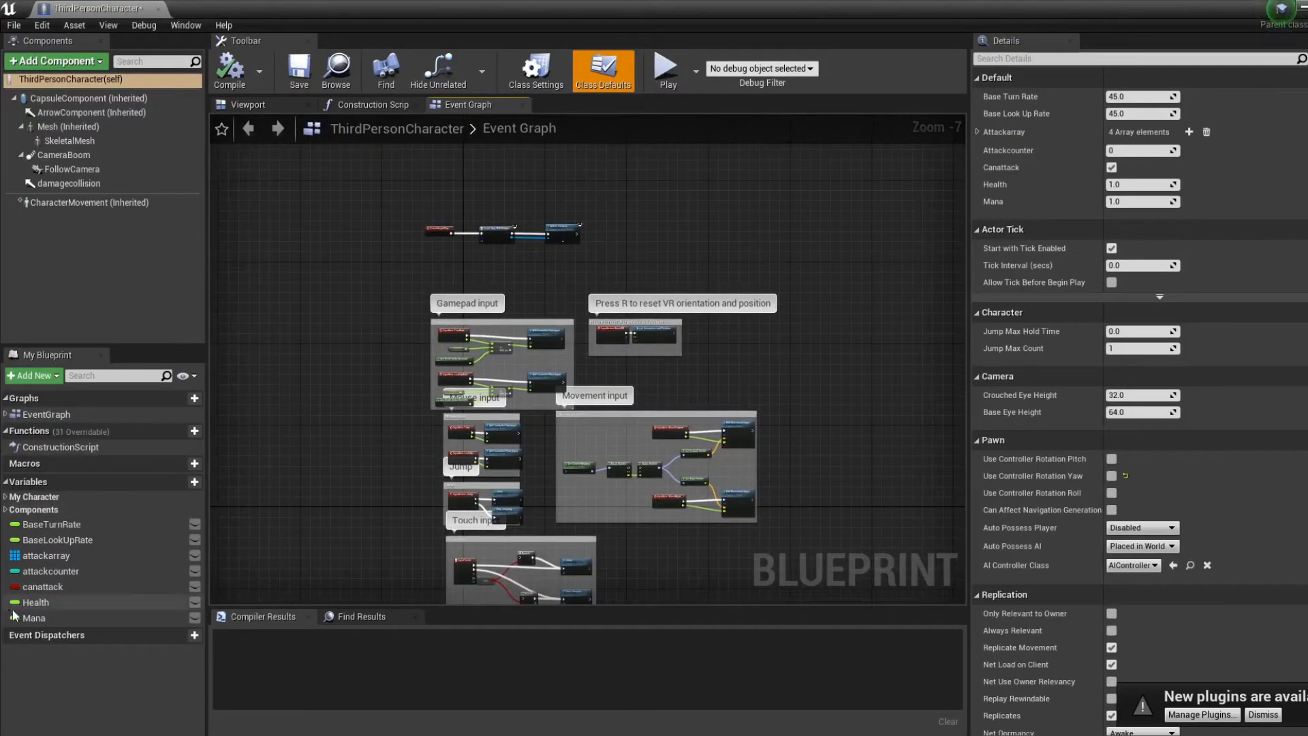
click(37, 603)
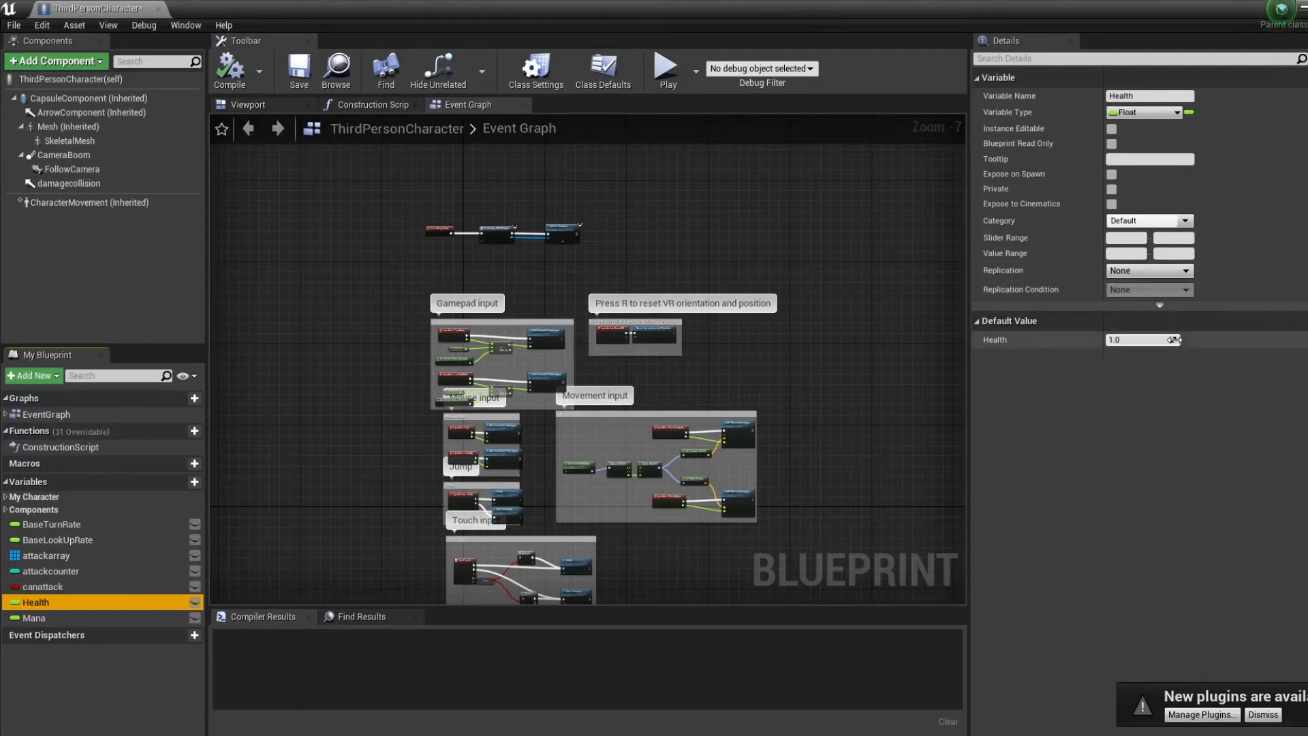
drag(1142, 339, 1137, 339)
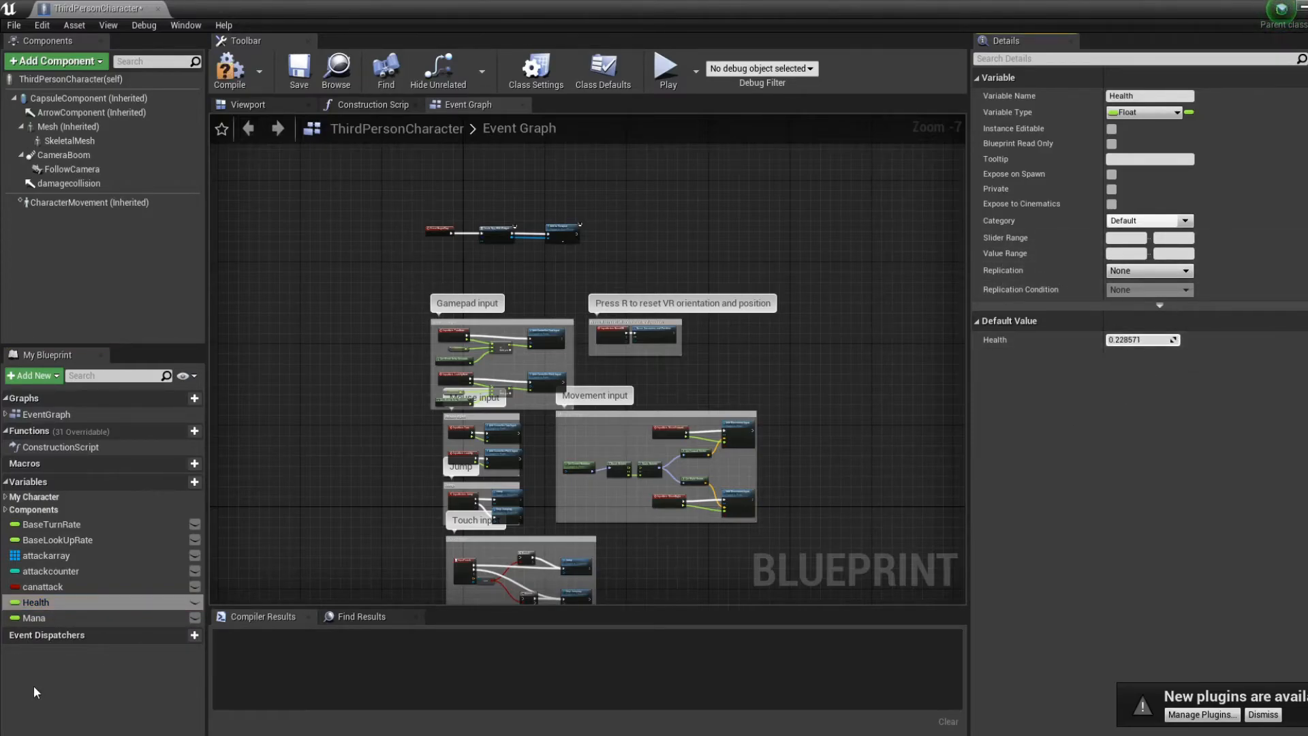
Lower the Mana variable's default value to roughly three quarters and compile the blueprint.
click(34, 618)
click(1177, 340)
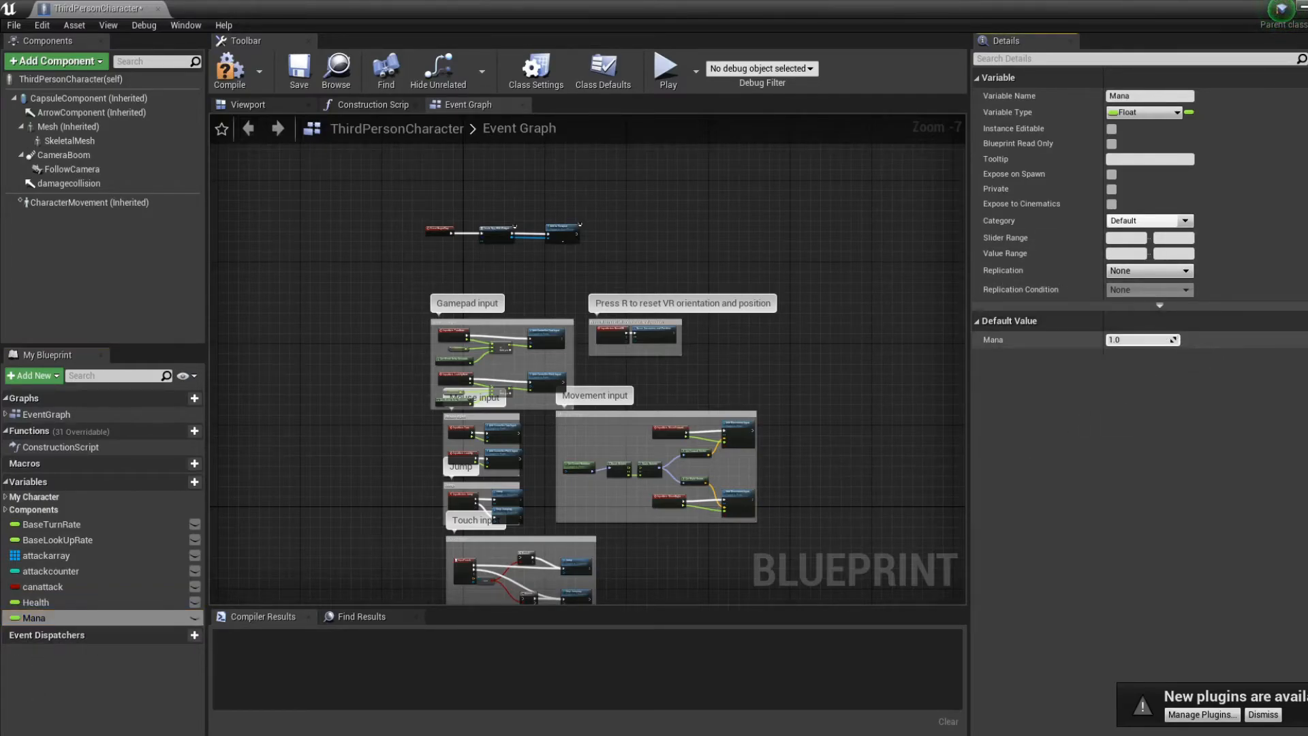
drag(1142, 339, 1131, 339)
click(230, 68)
Play the level to check the HUD bars against the new Health and Mana defaults, and stop the session.
key(alt+Tab)
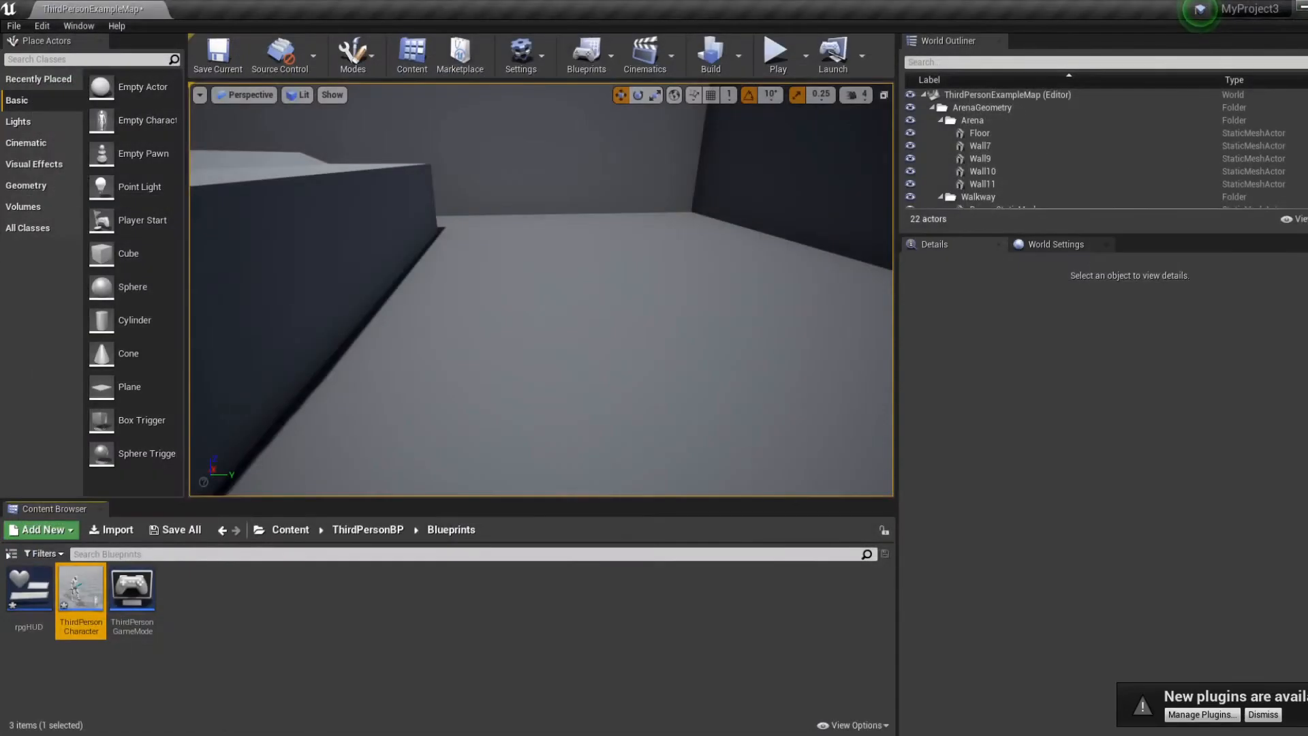
click(778, 61)
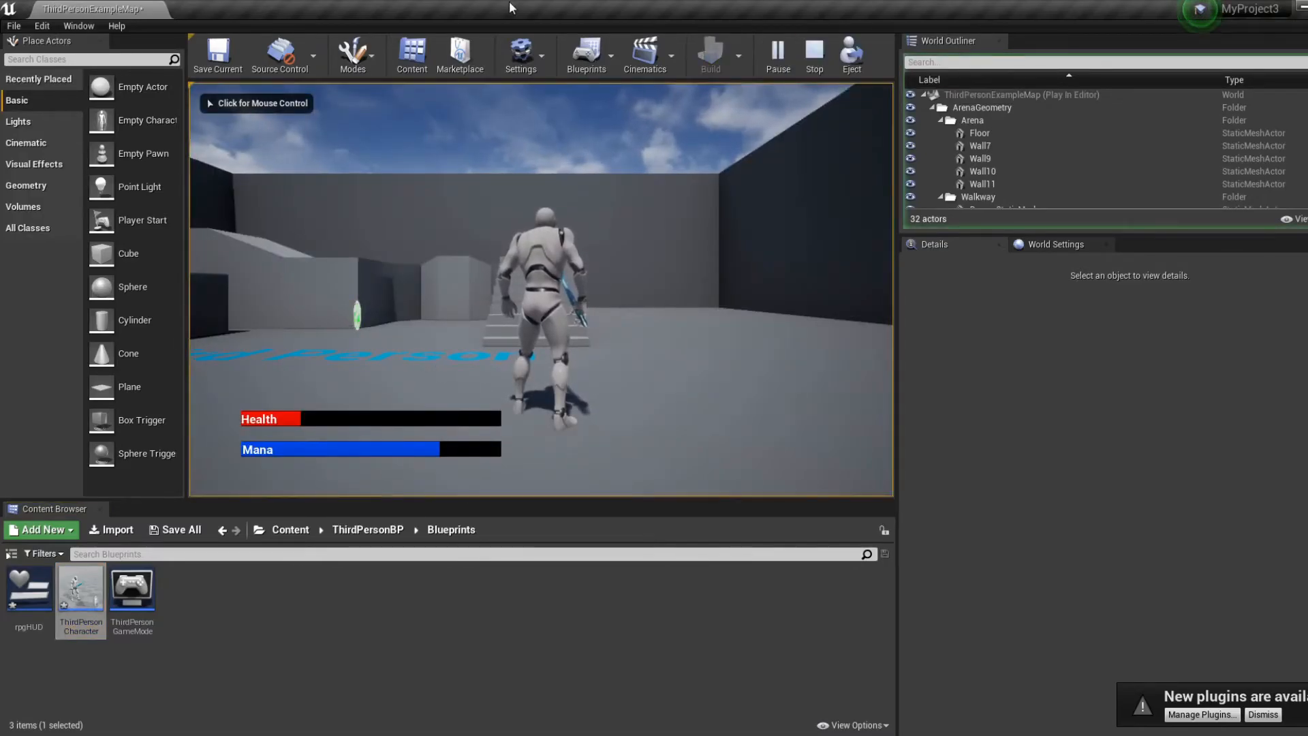
click(814, 58)
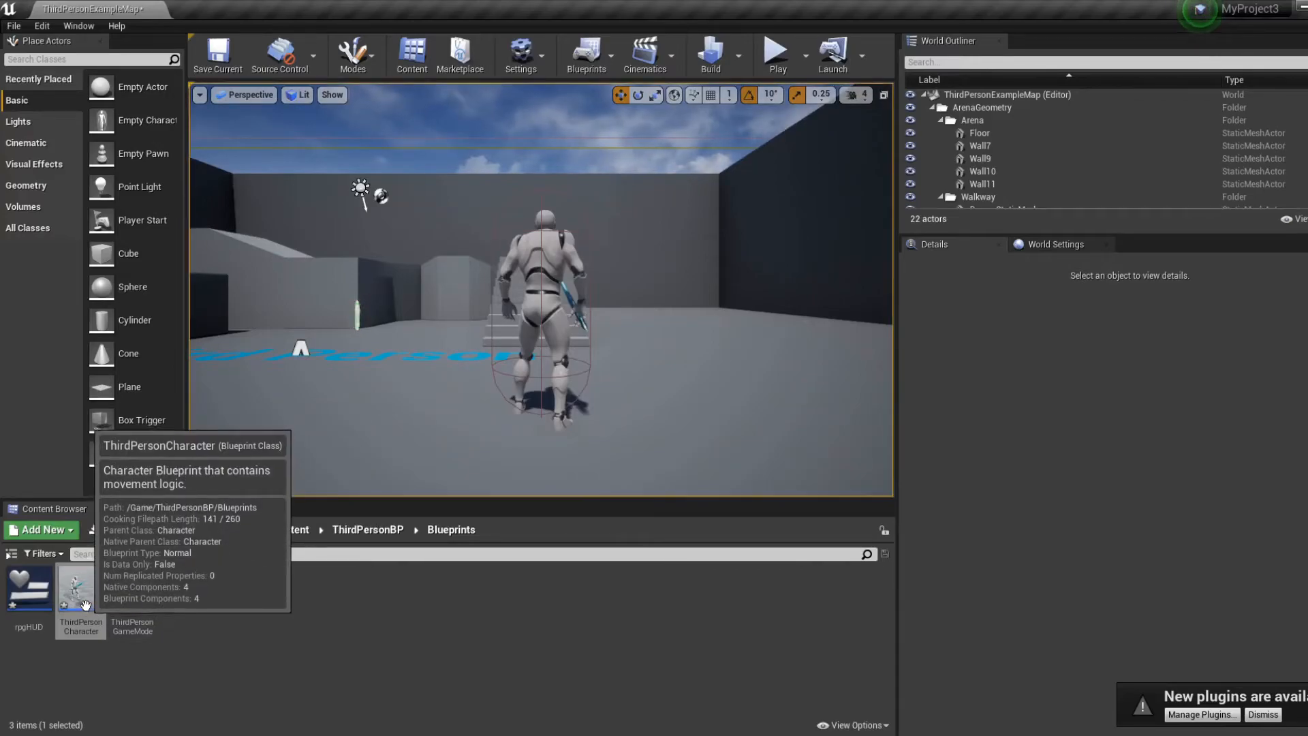
Open the rpgHUD widget and examine the Health and Mana bars in the designer.
double_click(35, 612)
click(457, 402)
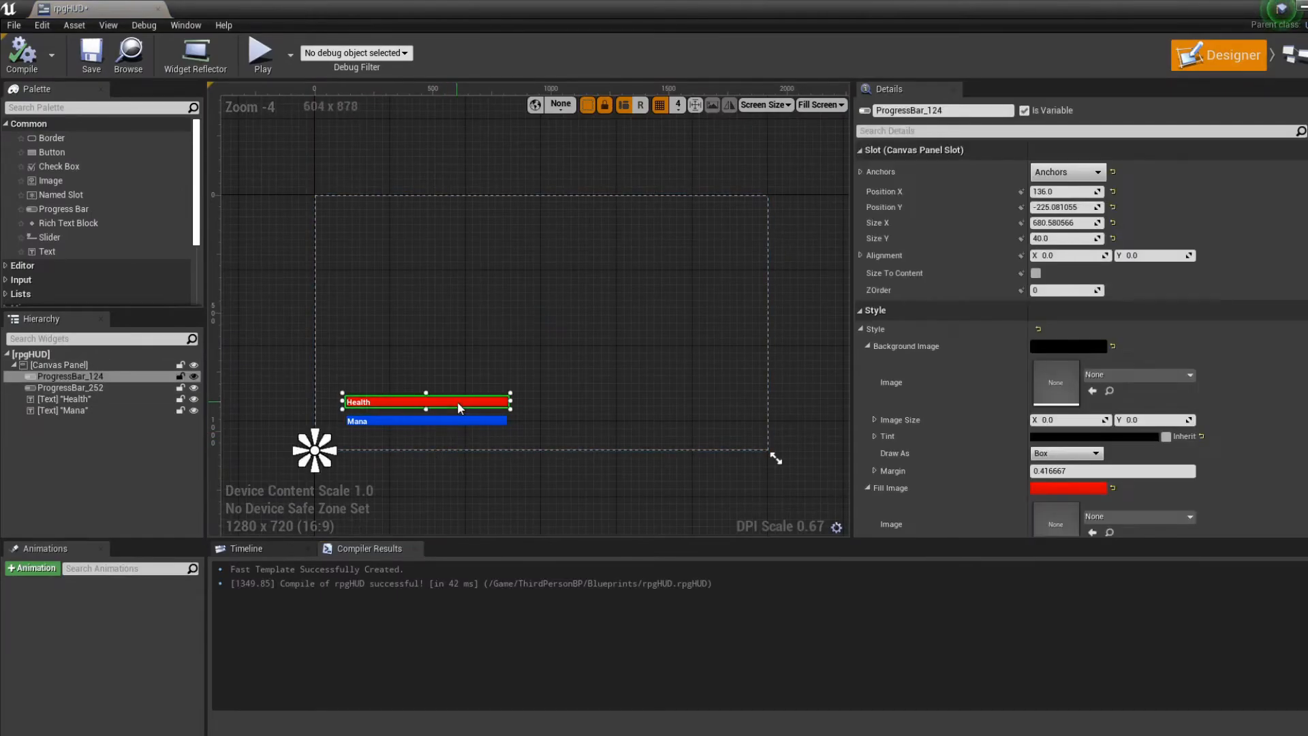
scroll(456, 422, up, 7)
right_drag(464, 334, 845, 170)
scroll(600, 225, down, 2)
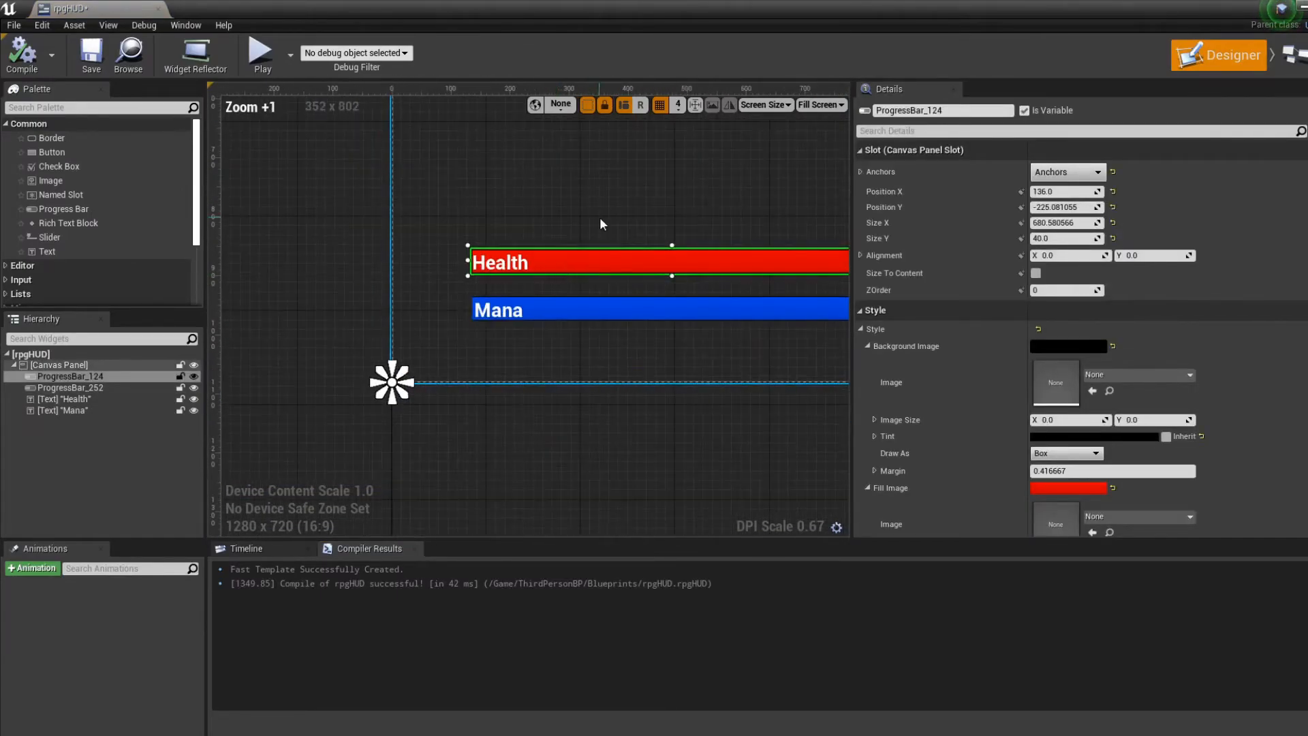
right_drag(600, 216, 485, 319)
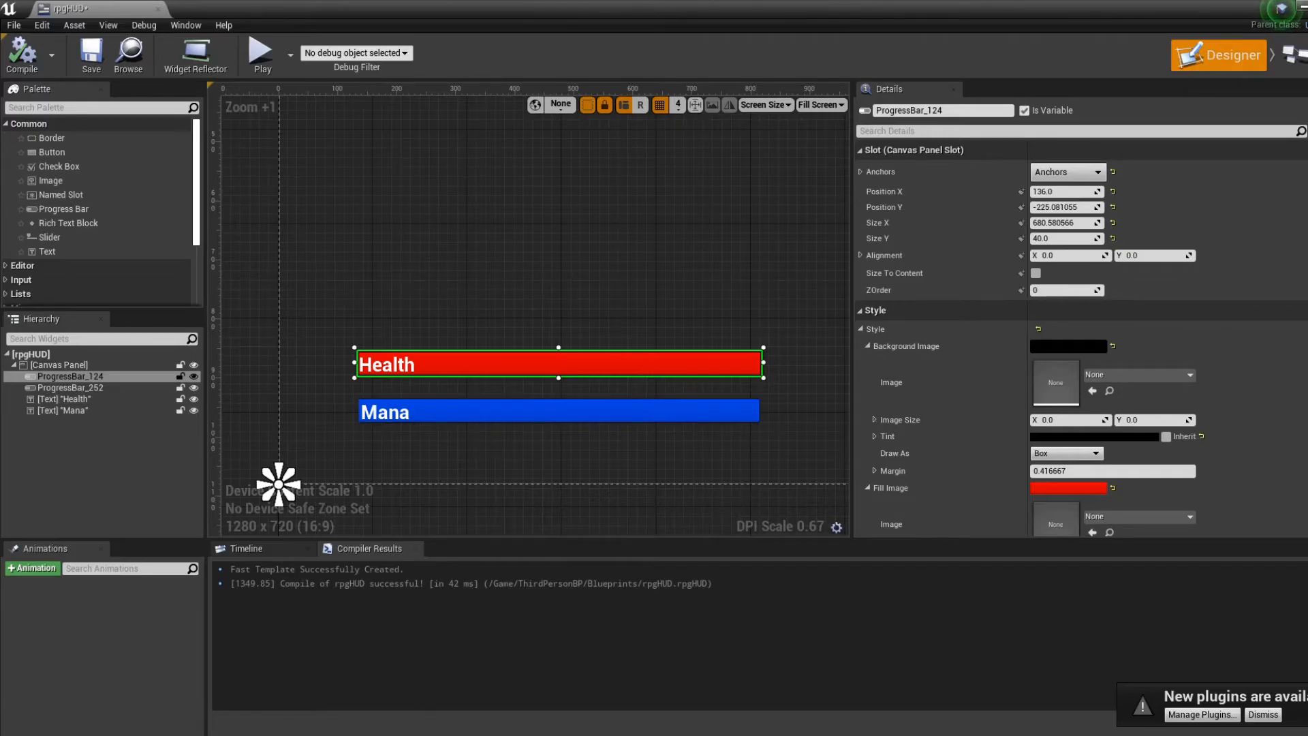
Switch to File Explorer and preview the bar images in HUD\Character and hud dark soul.png in the HUD folder.
key(alt+Tab)
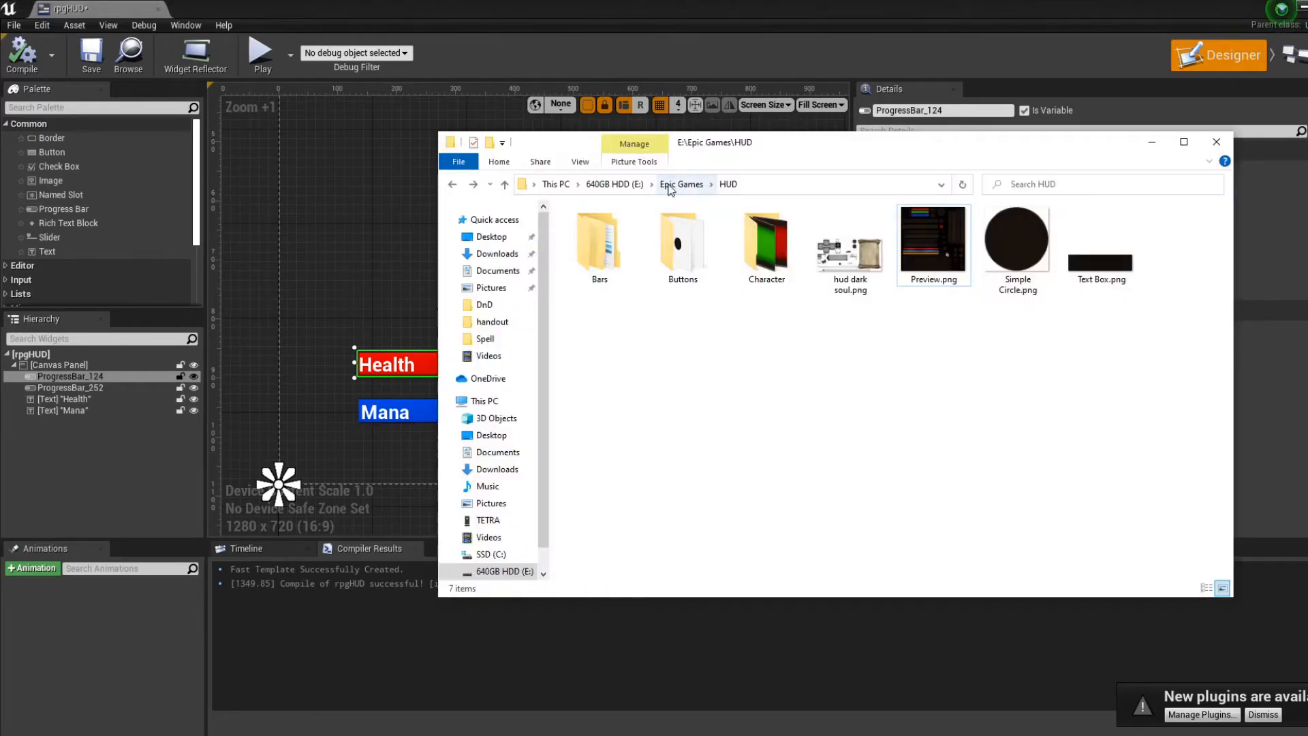
double_click(766, 246)
click(600, 246)
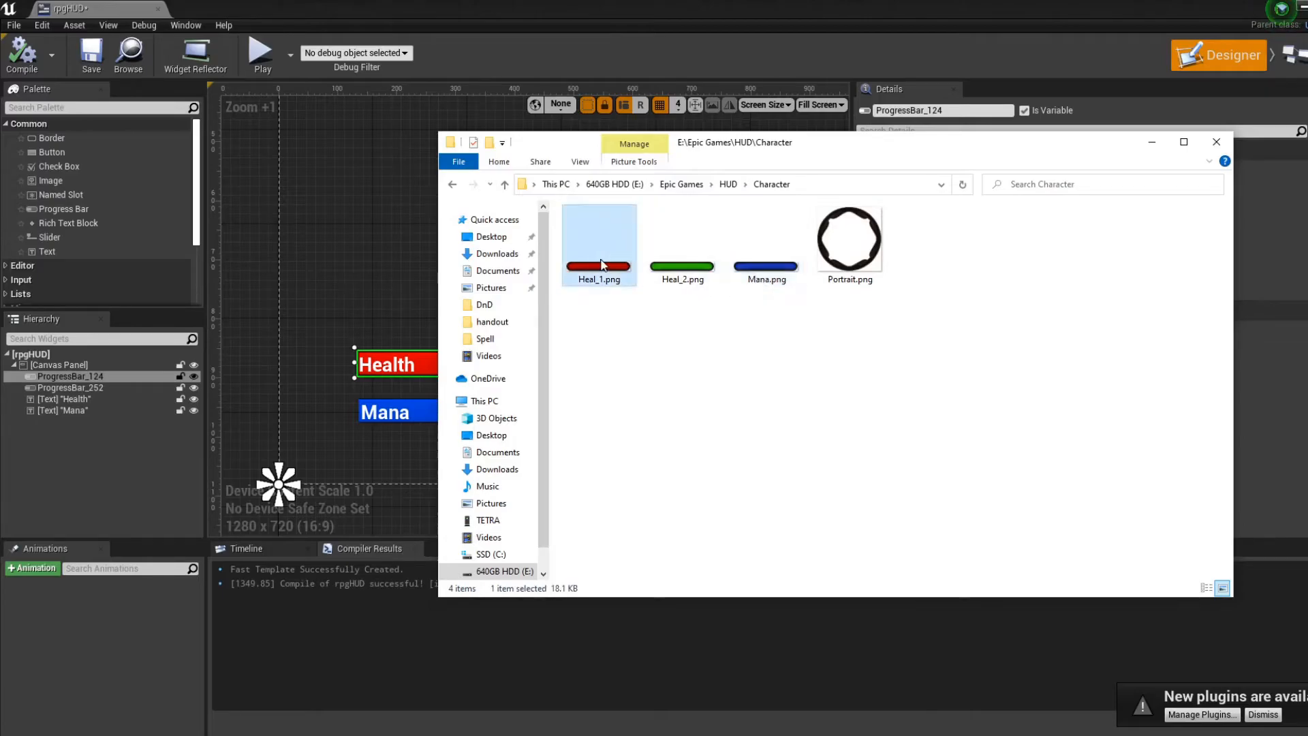
double_click(683, 249)
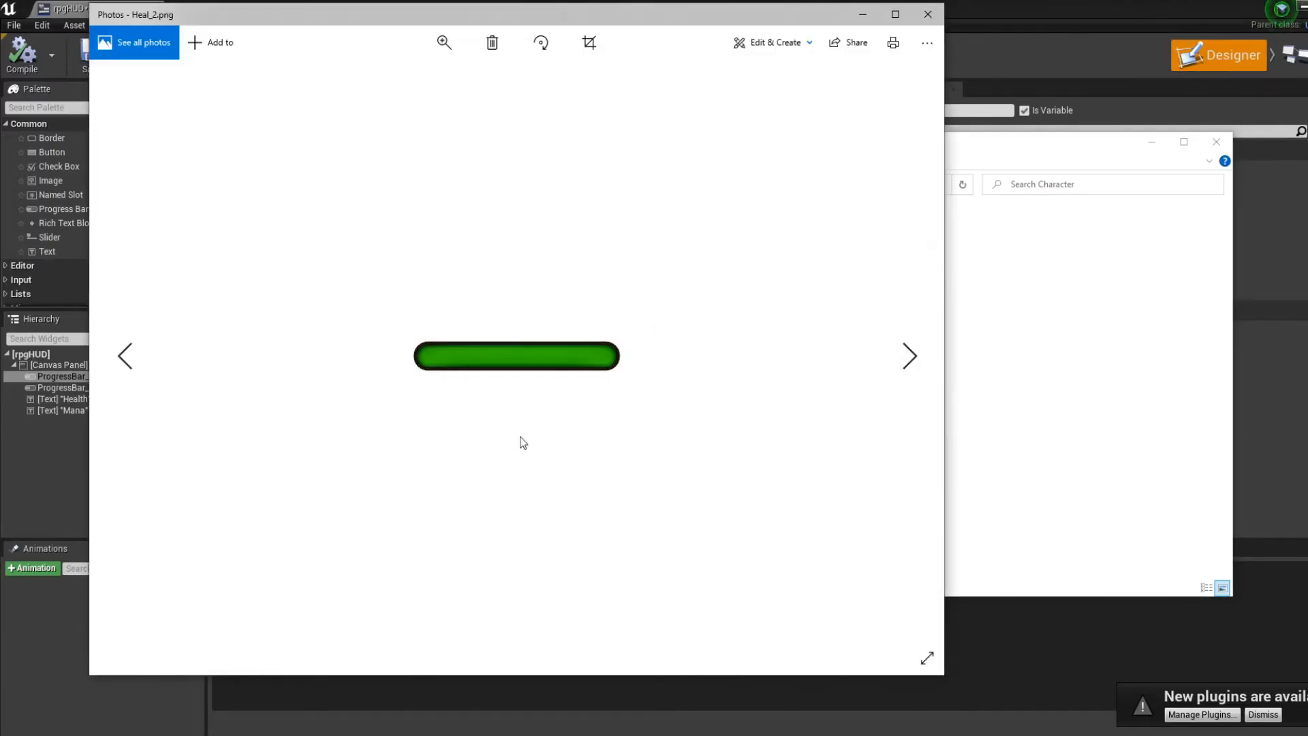
key(Left)
key(Right)
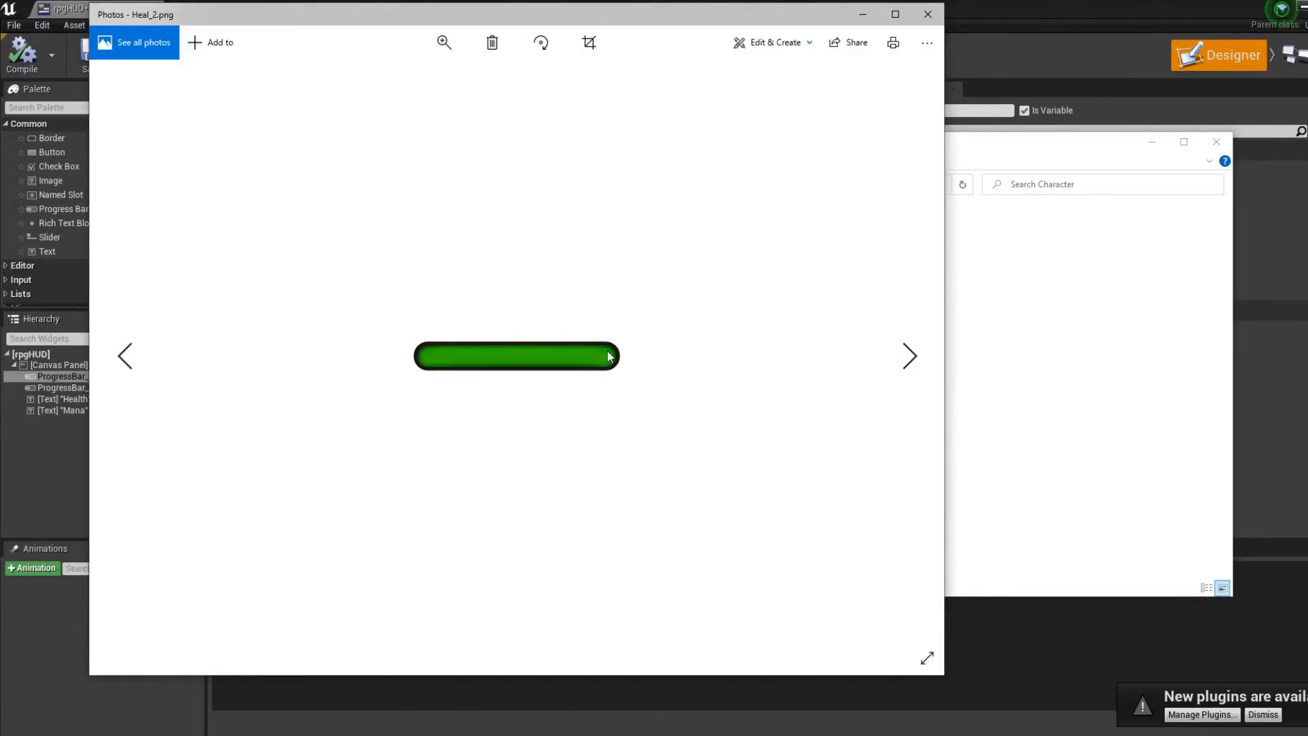
click(929, 14)
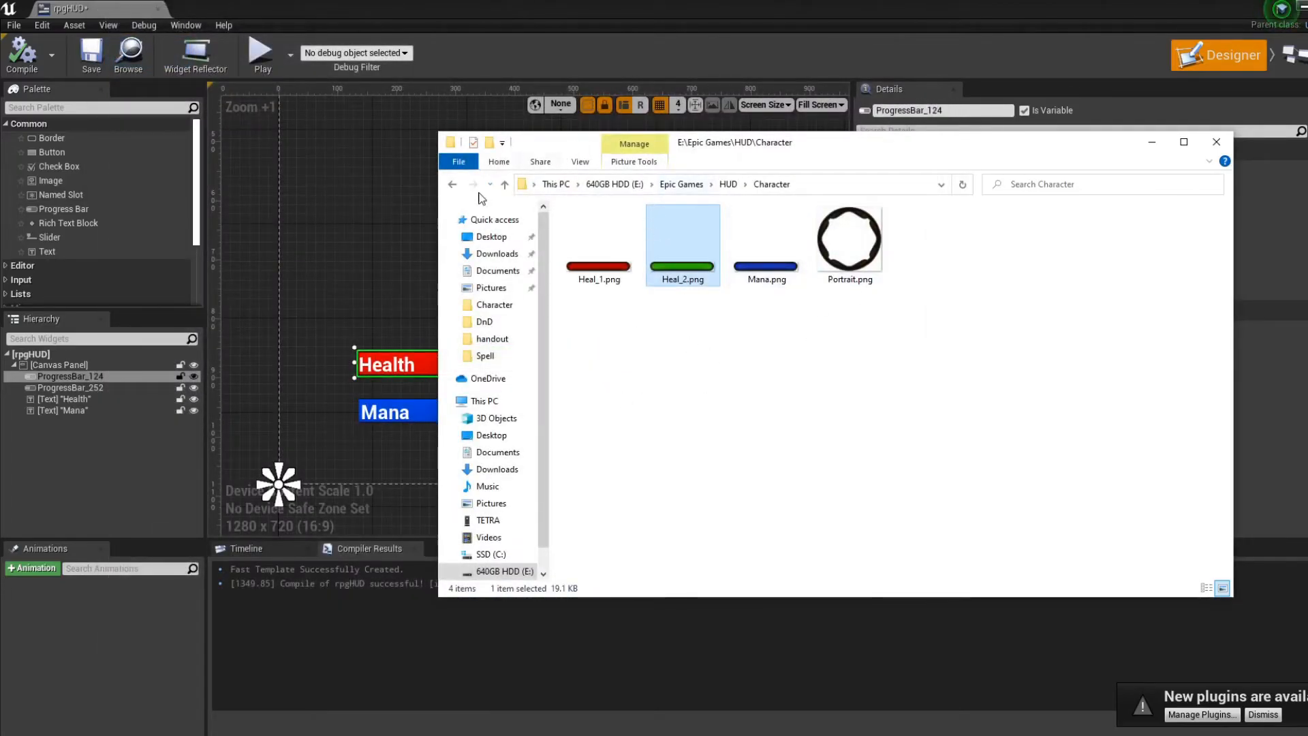
click(452, 184)
double_click(848, 241)
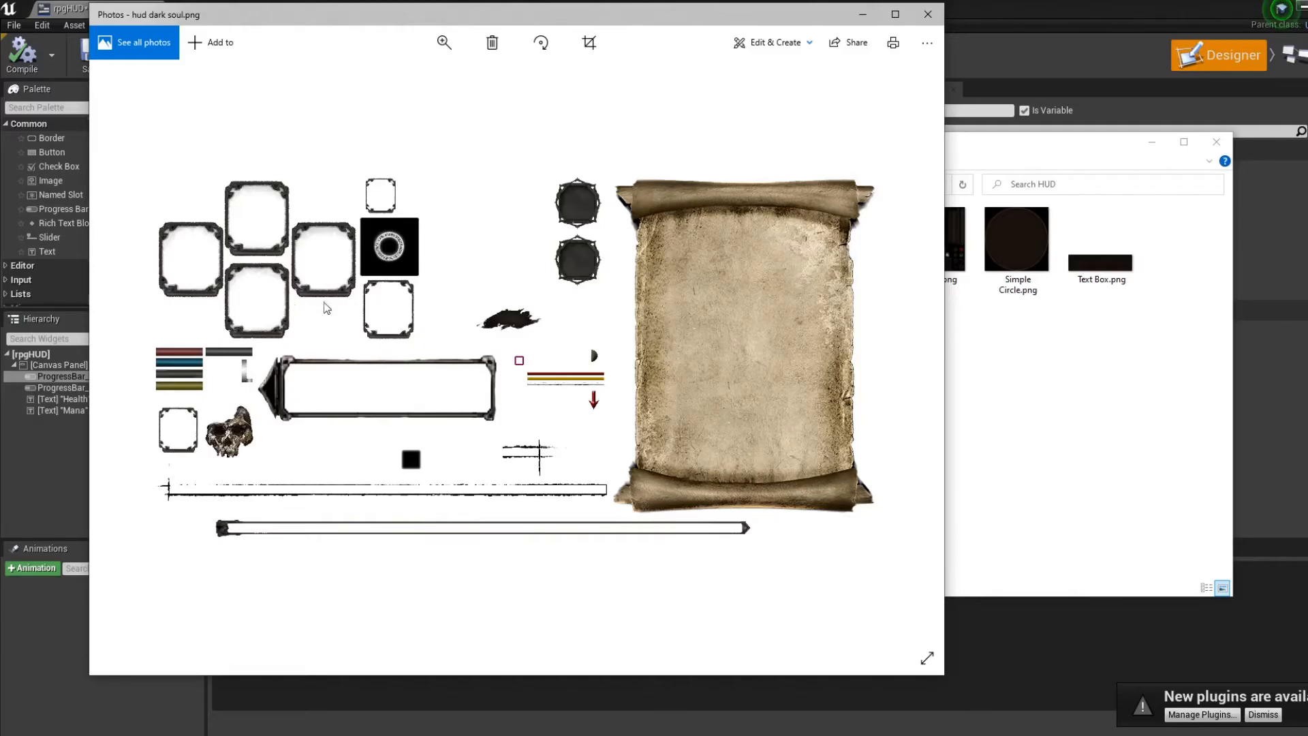
Try cropping the square frames out of hud dark soul.png, discard the edit and close the image.
right_click(432, 305)
mouse_move(498, 372)
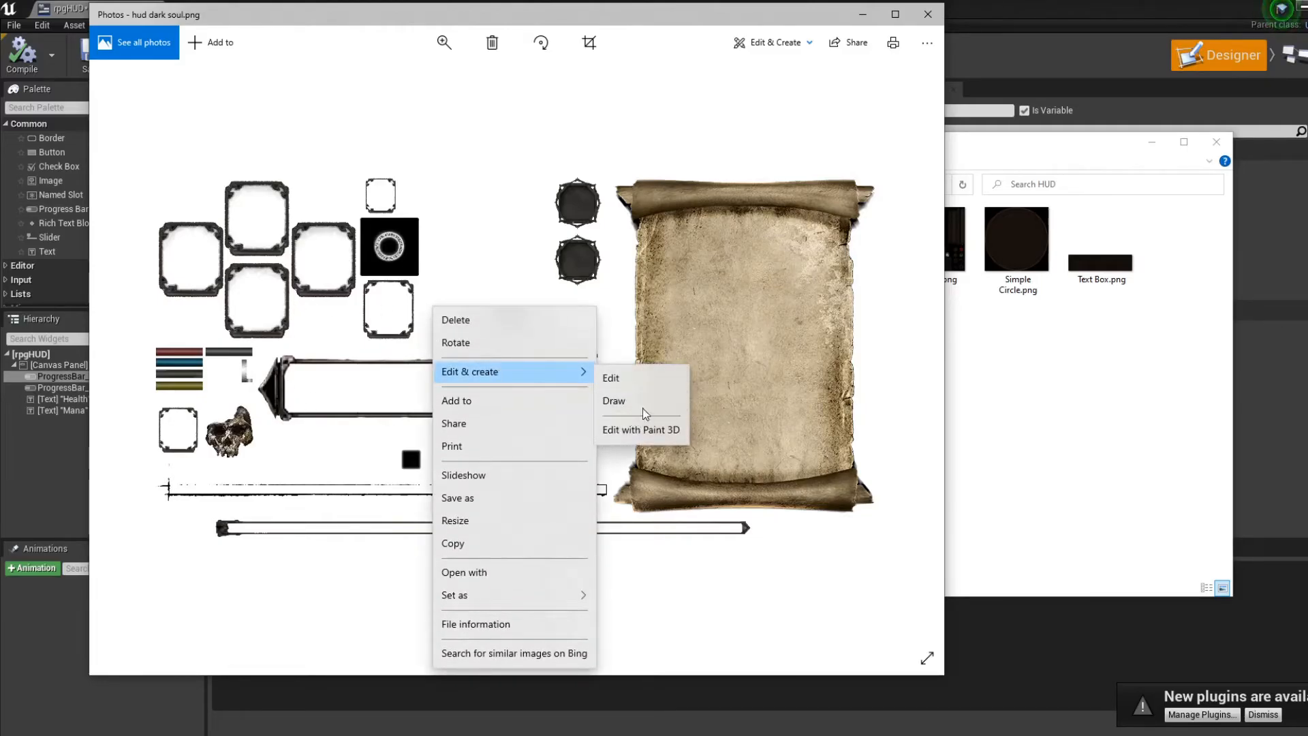
click(645, 382)
drag(712, 512, 235, 286)
drag(709, 591, 490, 629)
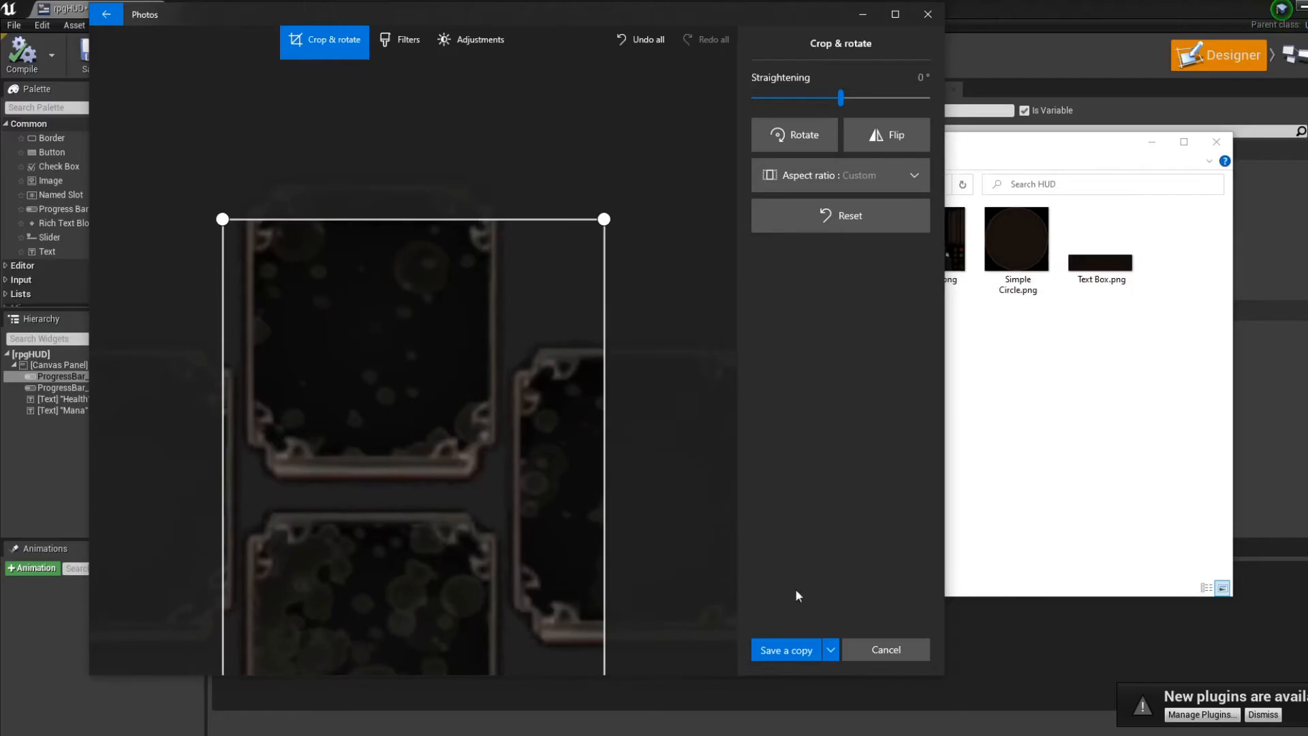
click(883, 658)
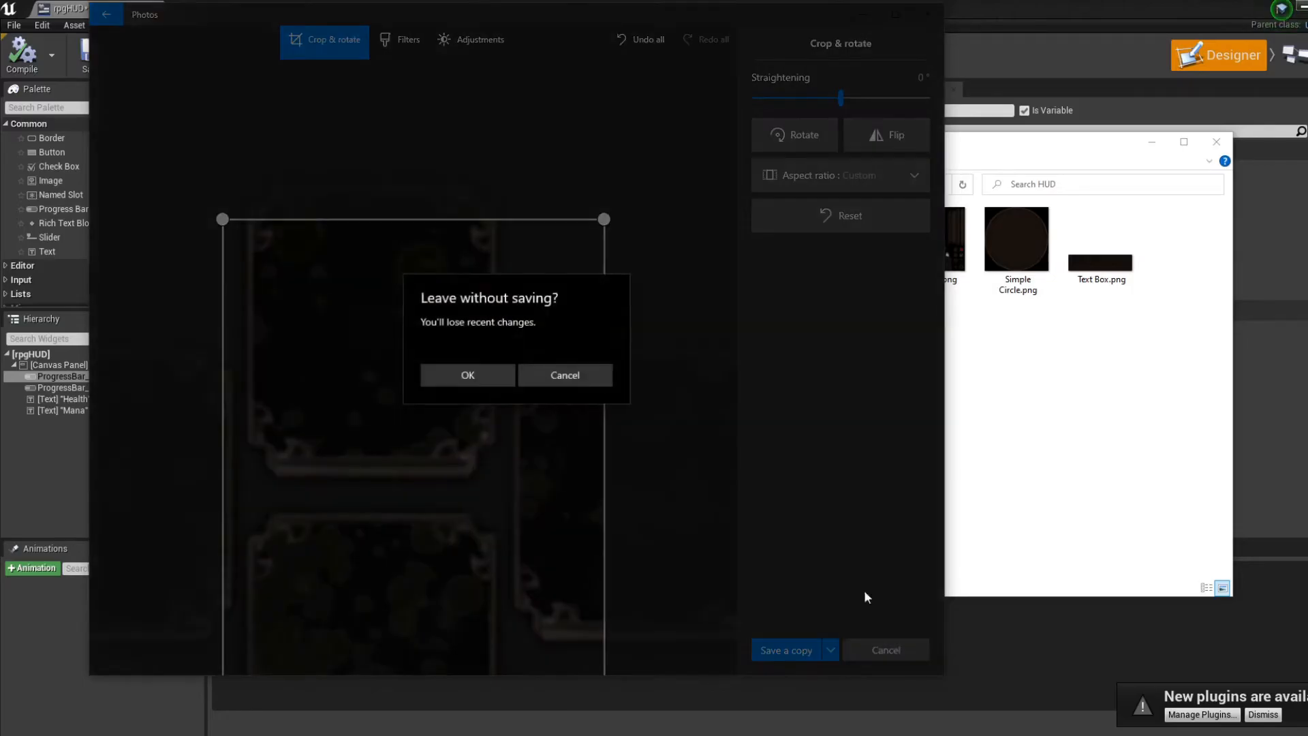
click(473, 379)
click(928, 12)
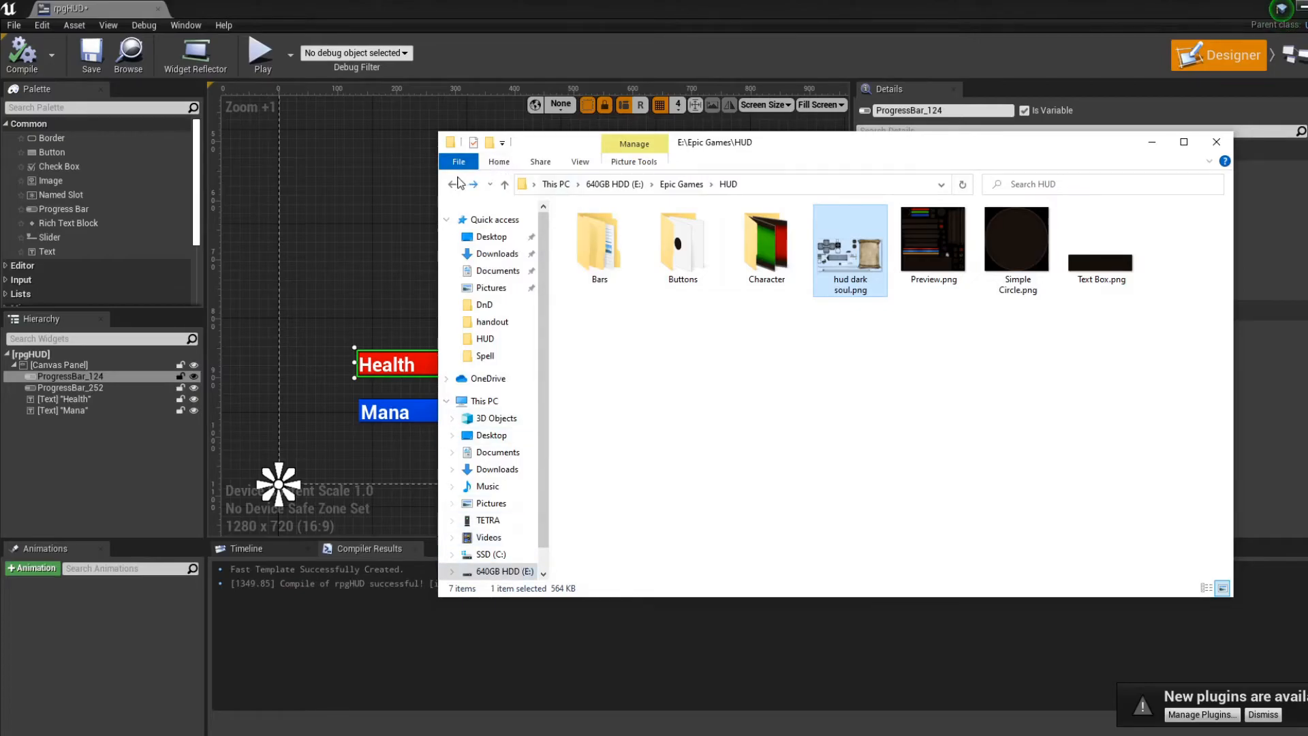
Browse to the Pictures folder and preview 3dark soul.png.
click(453, 184)
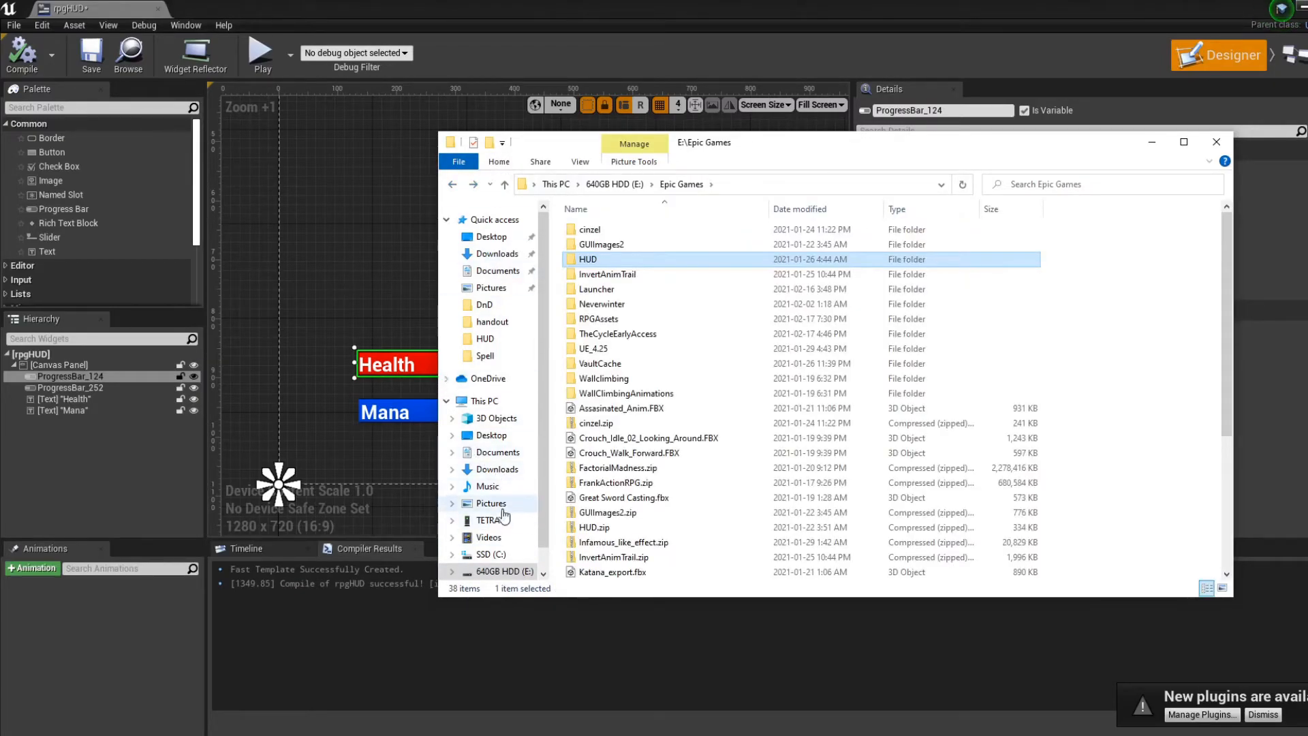
click(497, 505)
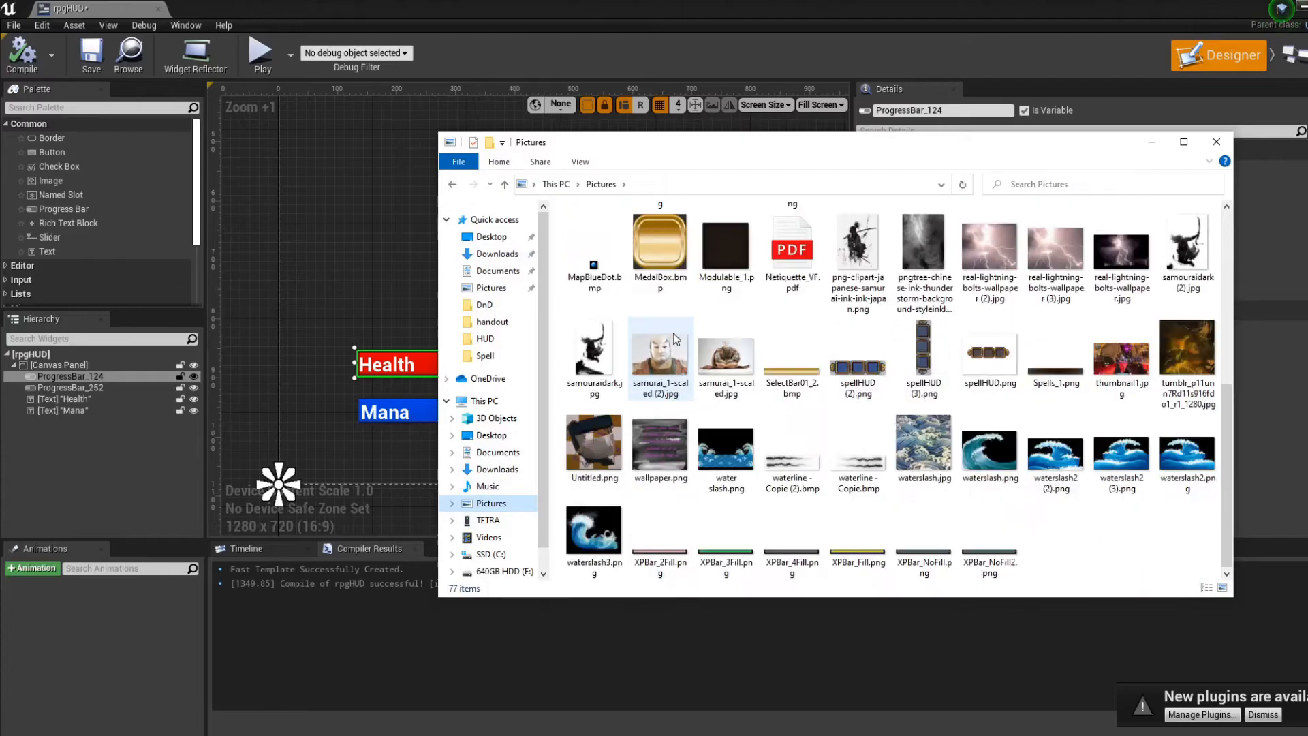
double_click(670, 313)
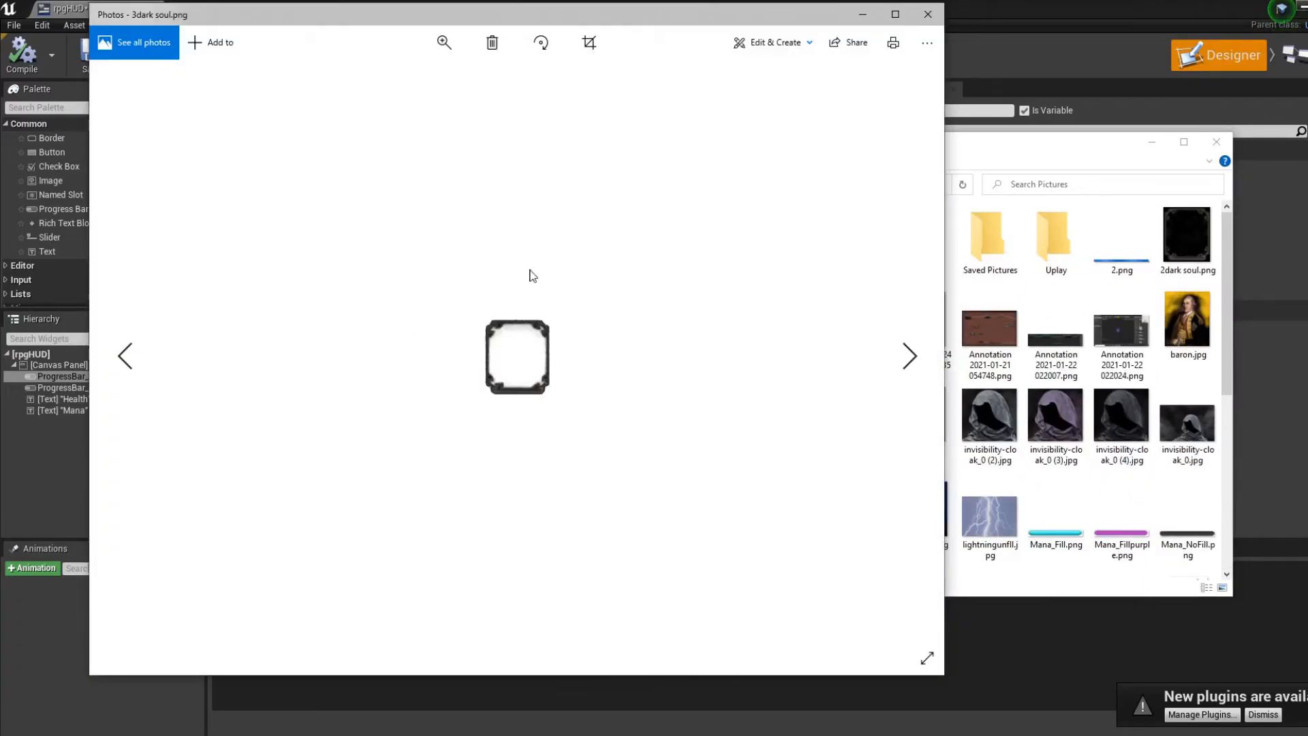
click(925, 20)
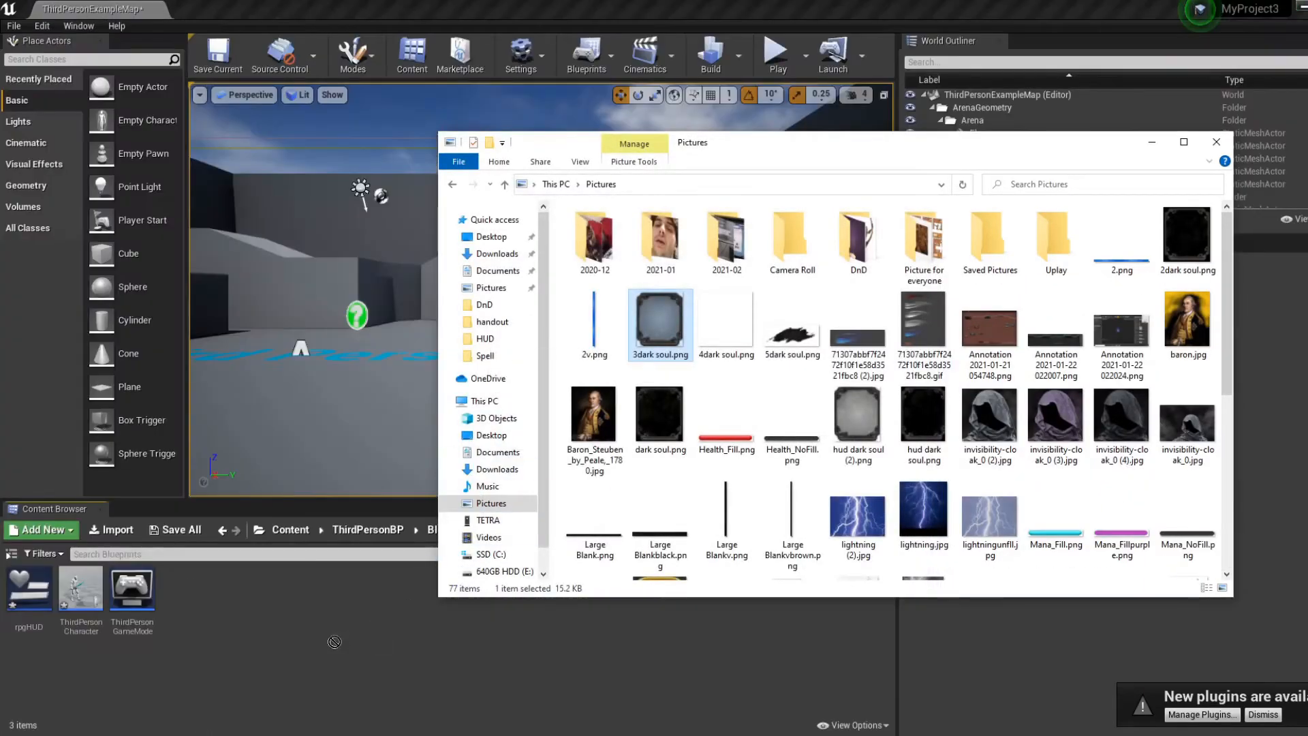
Import 3dark soul.png, Health_Fill.png and Health_NoFill.png from Pictures into the project's Blueprints folder.
drag(254, 632, 384, 679)
drag(726, 419, 288, 628)
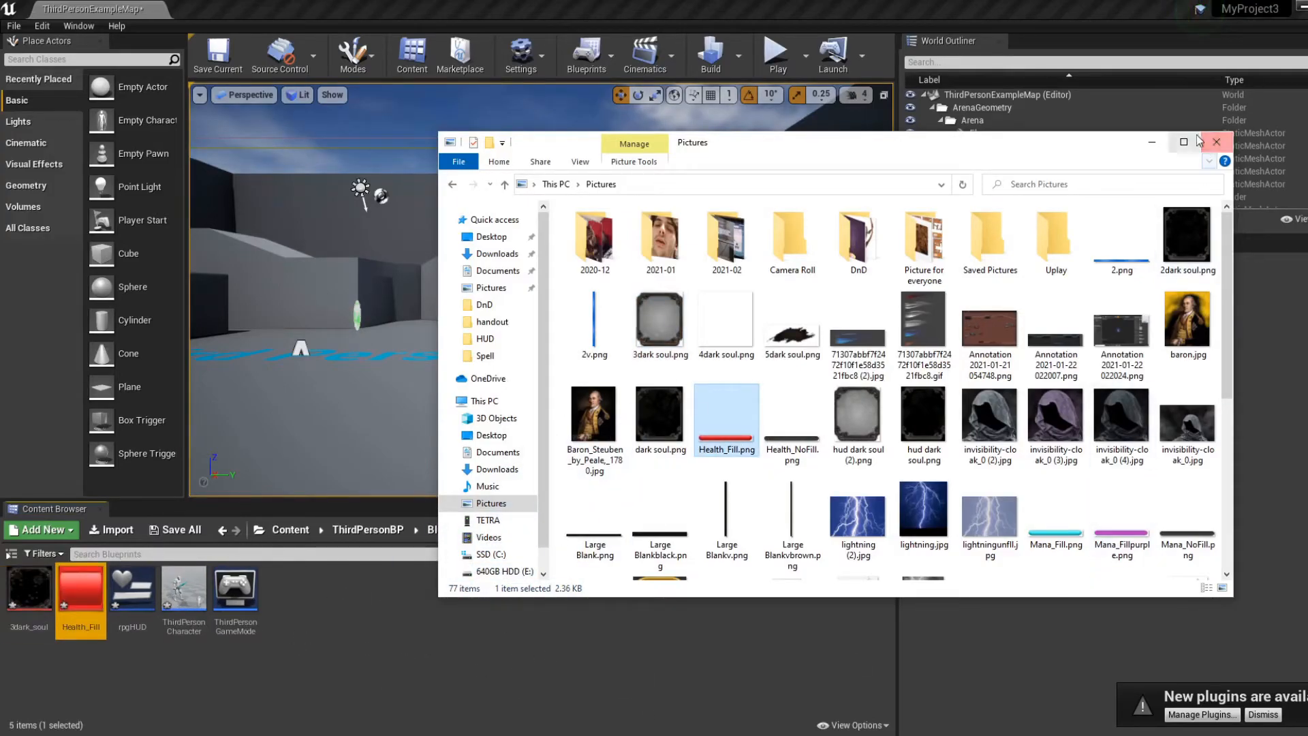
mouse_move(818, 450)
mouse_down()
mouse_move(597, 511)
mouse_move(362, 662)
mouse_up()
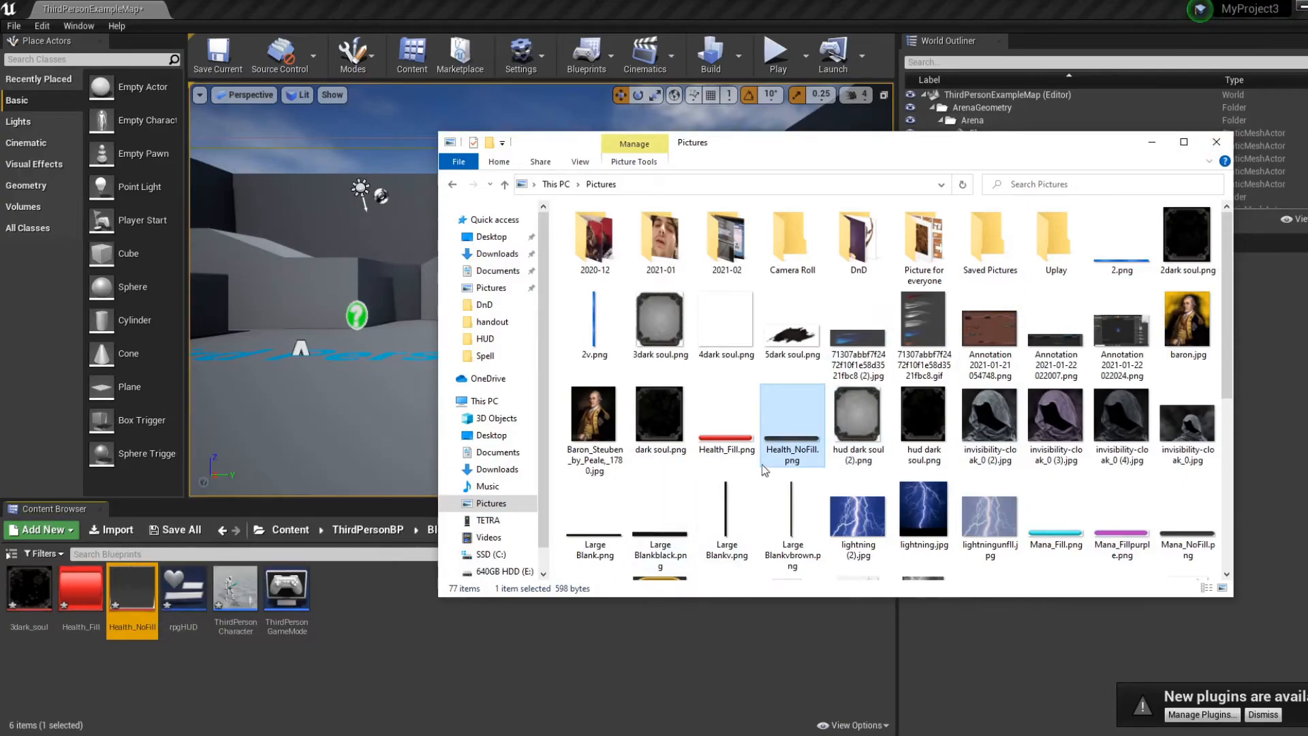
Preview Health_Fill.png from the Pictures folder and close File Explorer.
scroll(812, 436, down, 2)
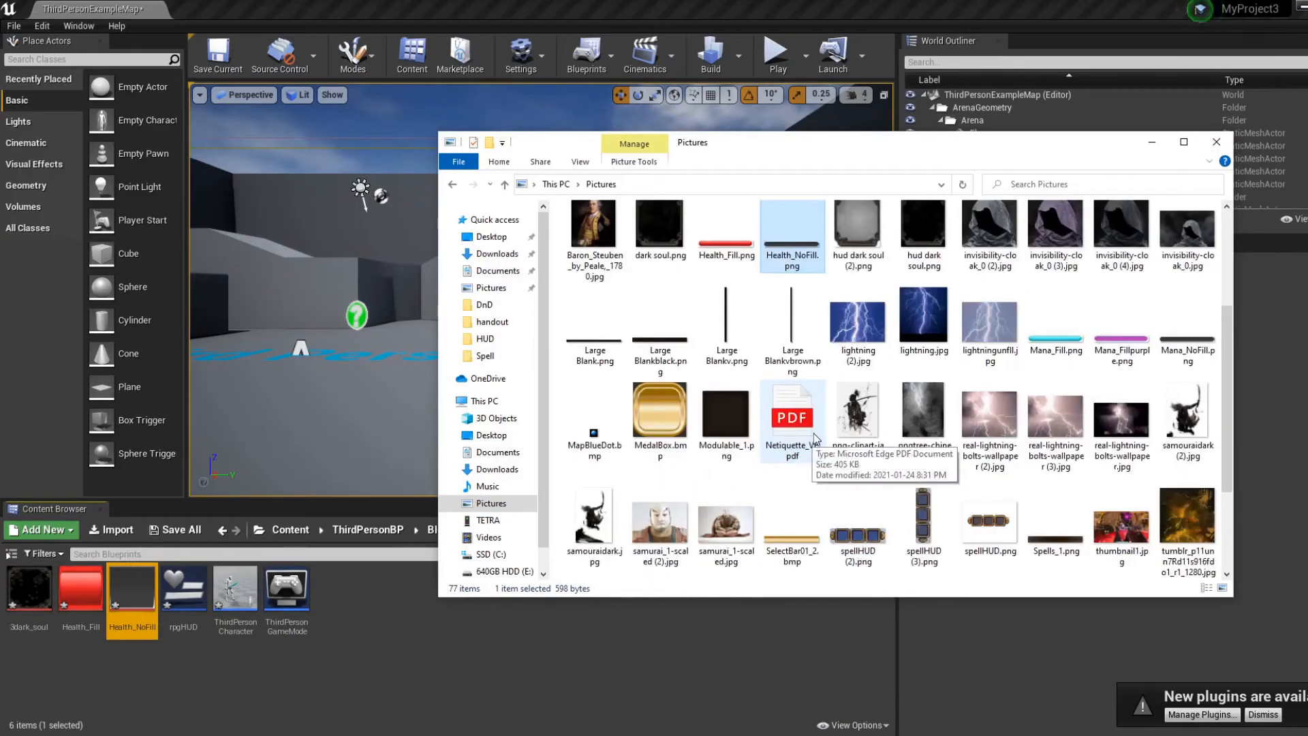
scroll(813, 433, up, 2)
double_click(787, 439)
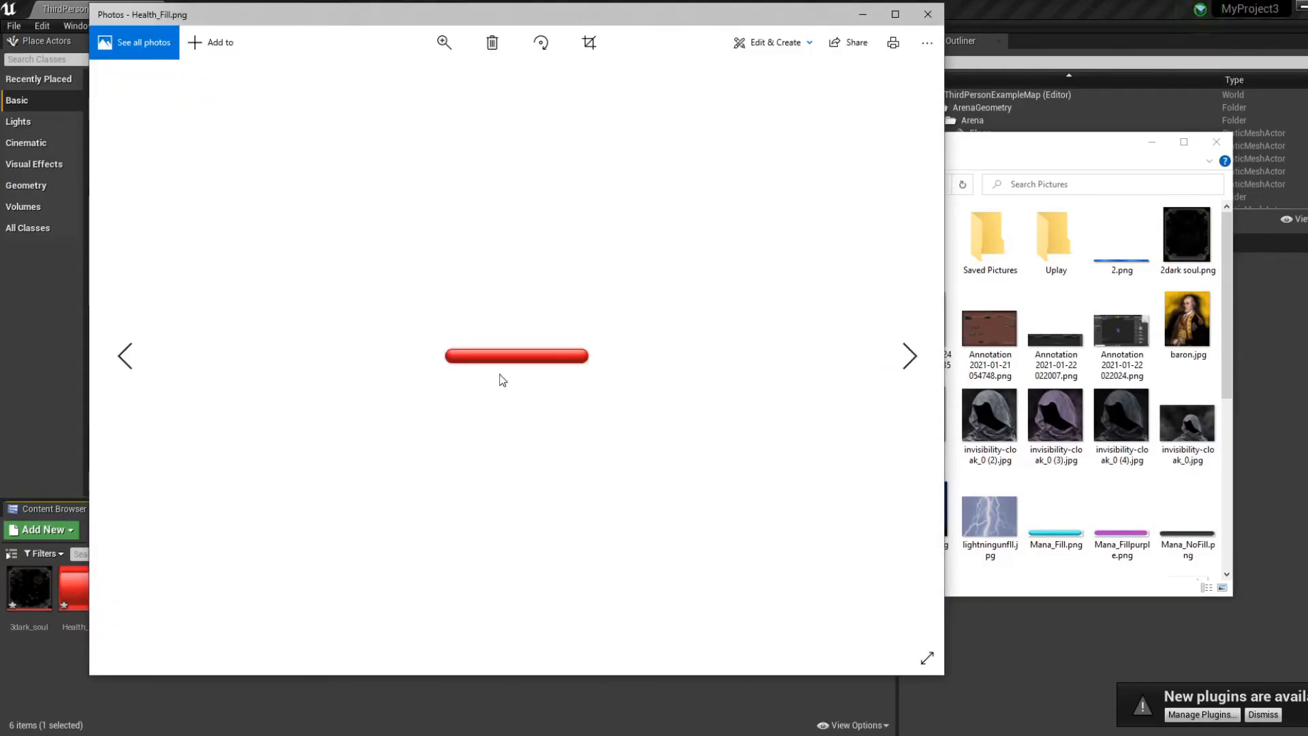
scroll(559, 368, up, 1)
scroll(554, 381, down, 1)
scroll(555, 382, up, 1)
scroll(555, 382, down, 1)
click(928, 14)
click(1217, 142)
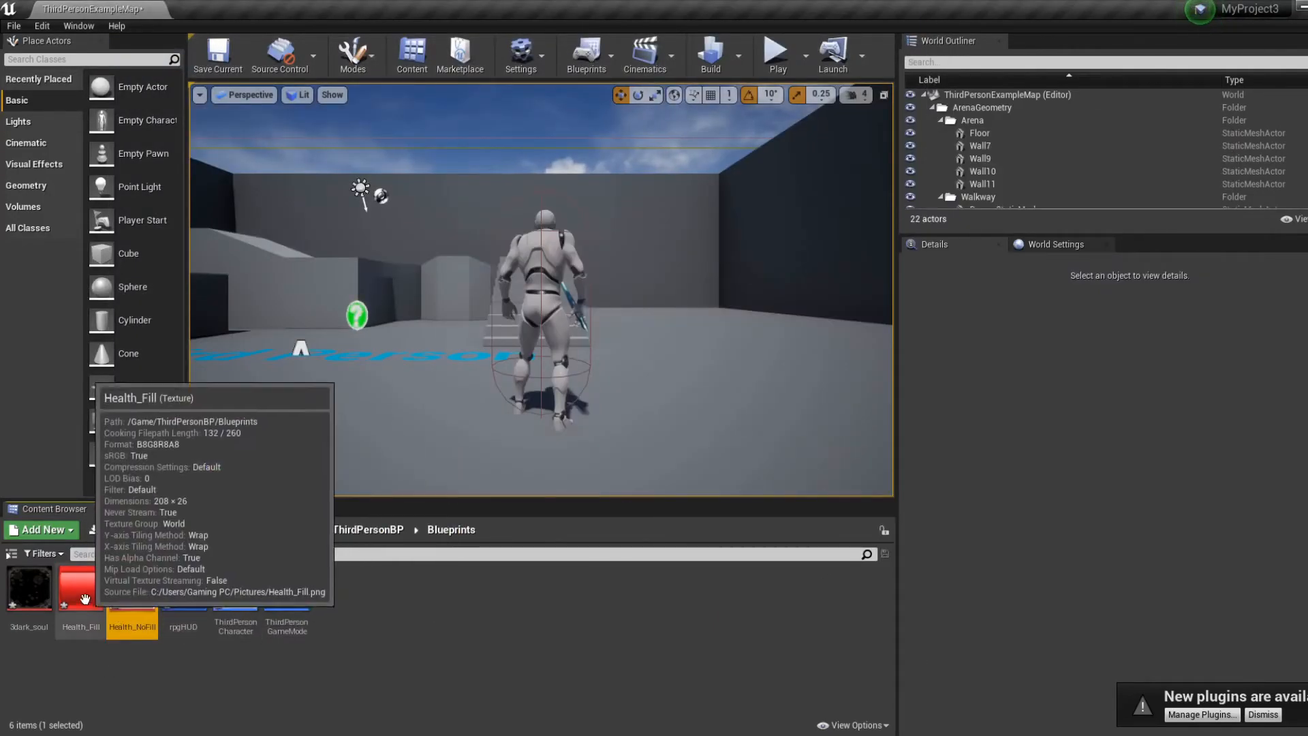
In the rpgHUD widget, set the health progress bar's background image to the Health_NoFill texture.
double_click(179, 612)
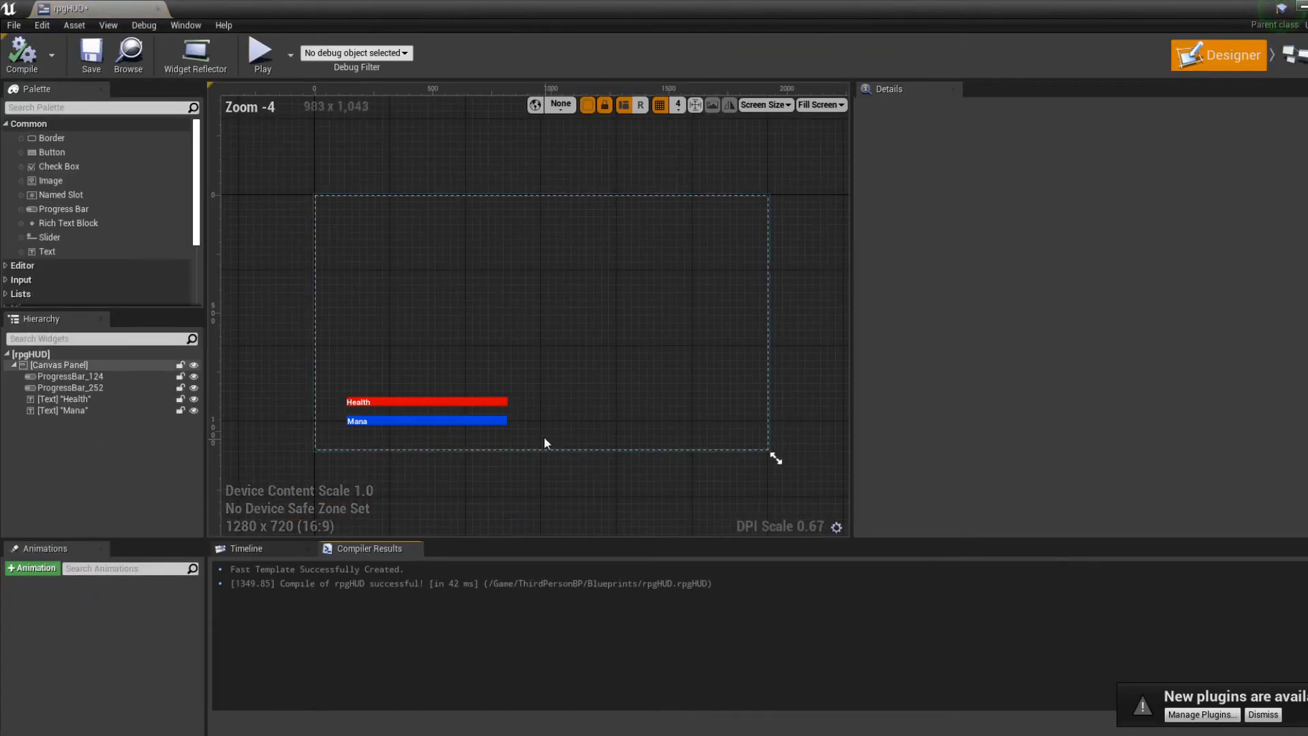
click(476, 402)
scroll(1022, 307, down, 2)
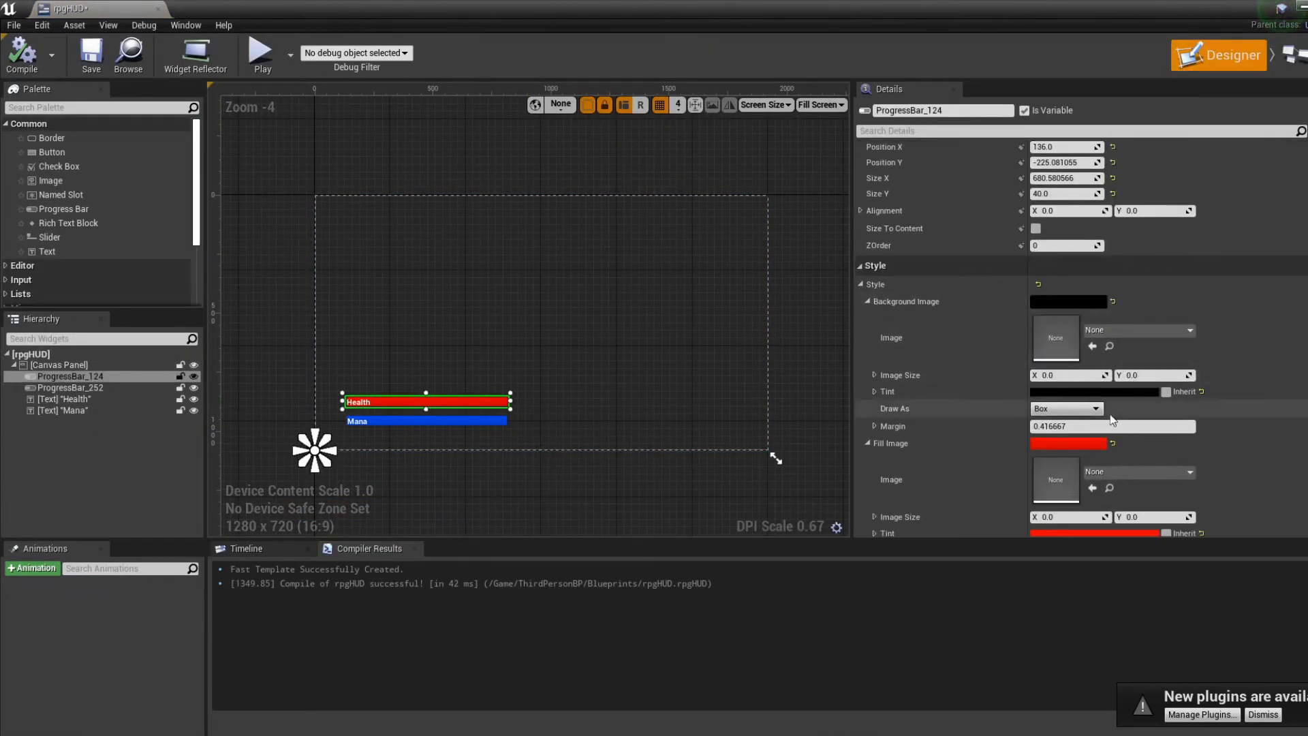
click(1112, 330)
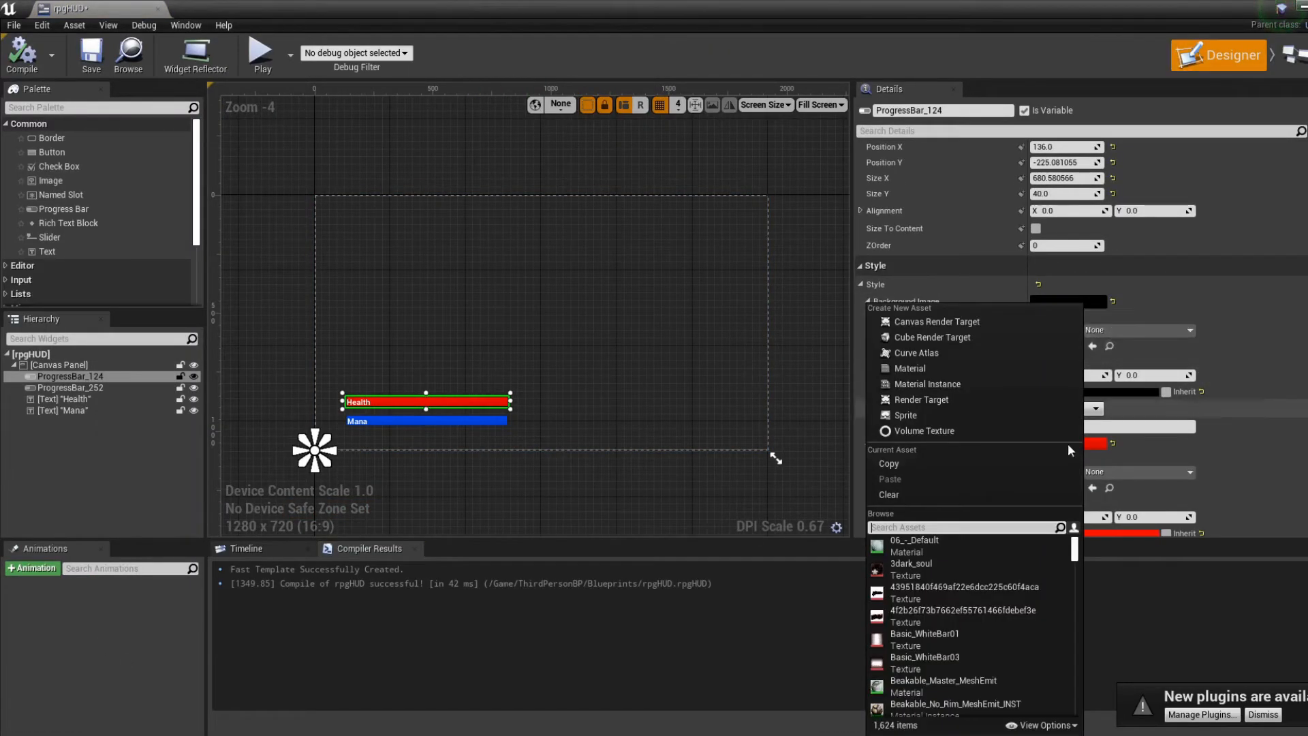
text(fill)
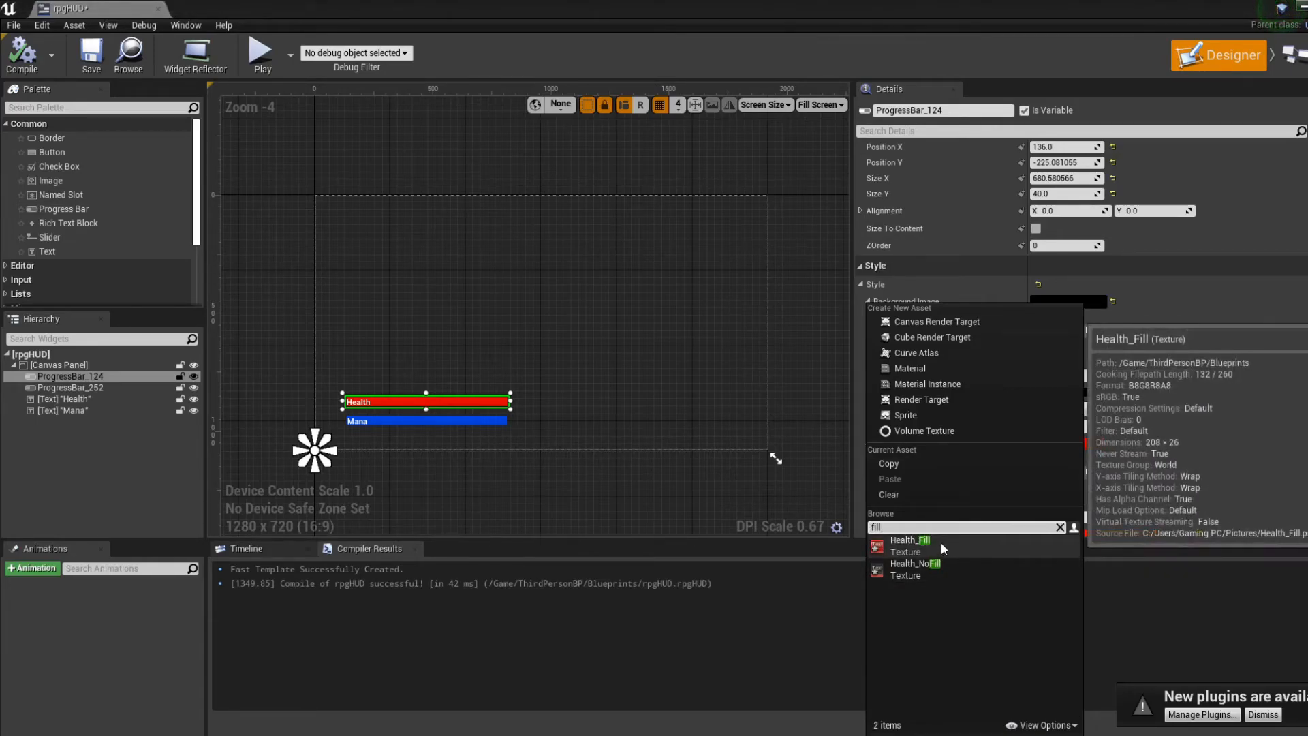
click(947, 566)
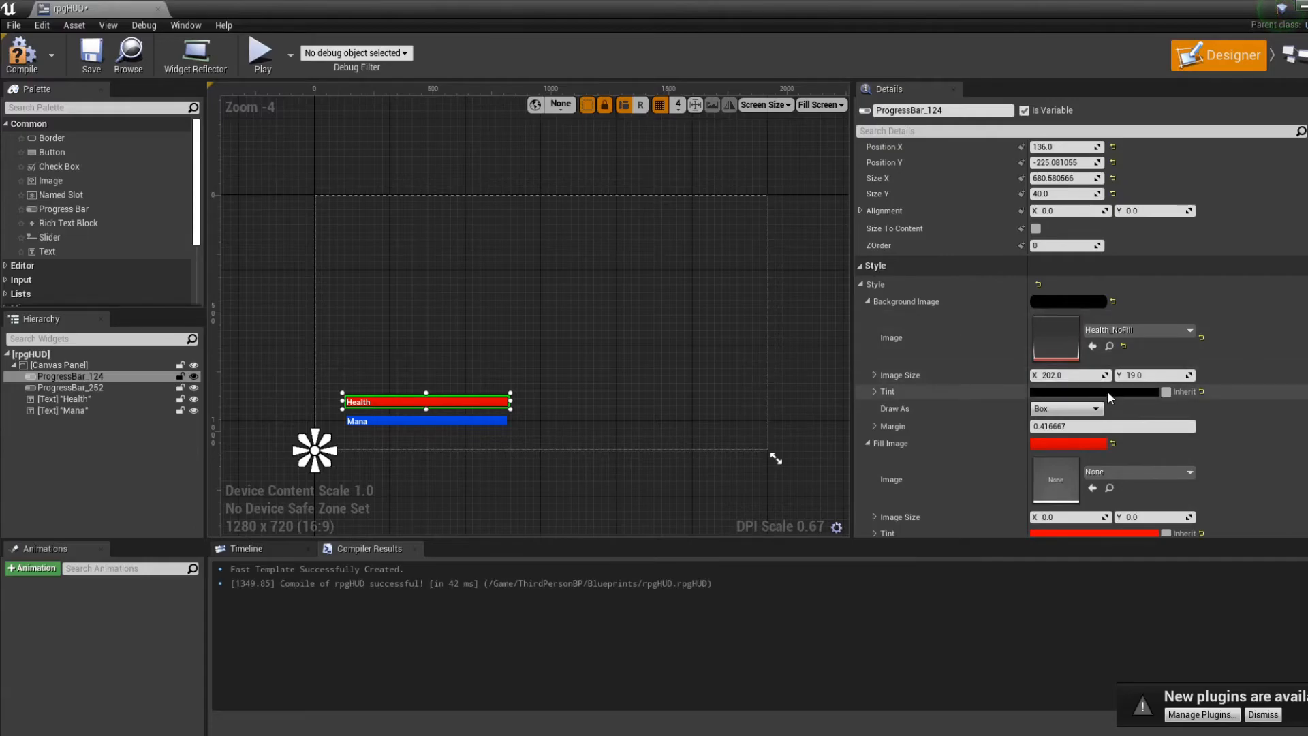
Set the tints of the health progress bar's background image and fill image to white.
click(1106, 391)
drag(1008, 441, 1001, 366)
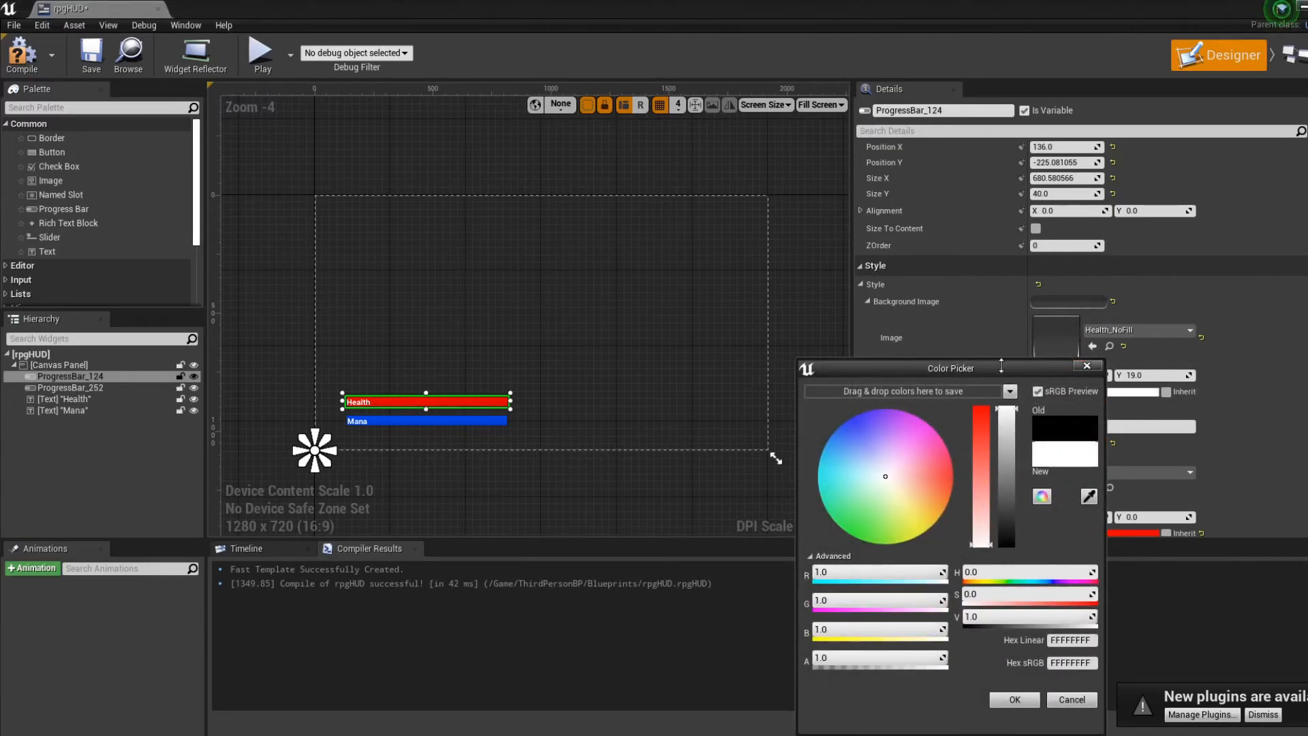
click(1012, 702)
scroll(1116, 465, down, 1)
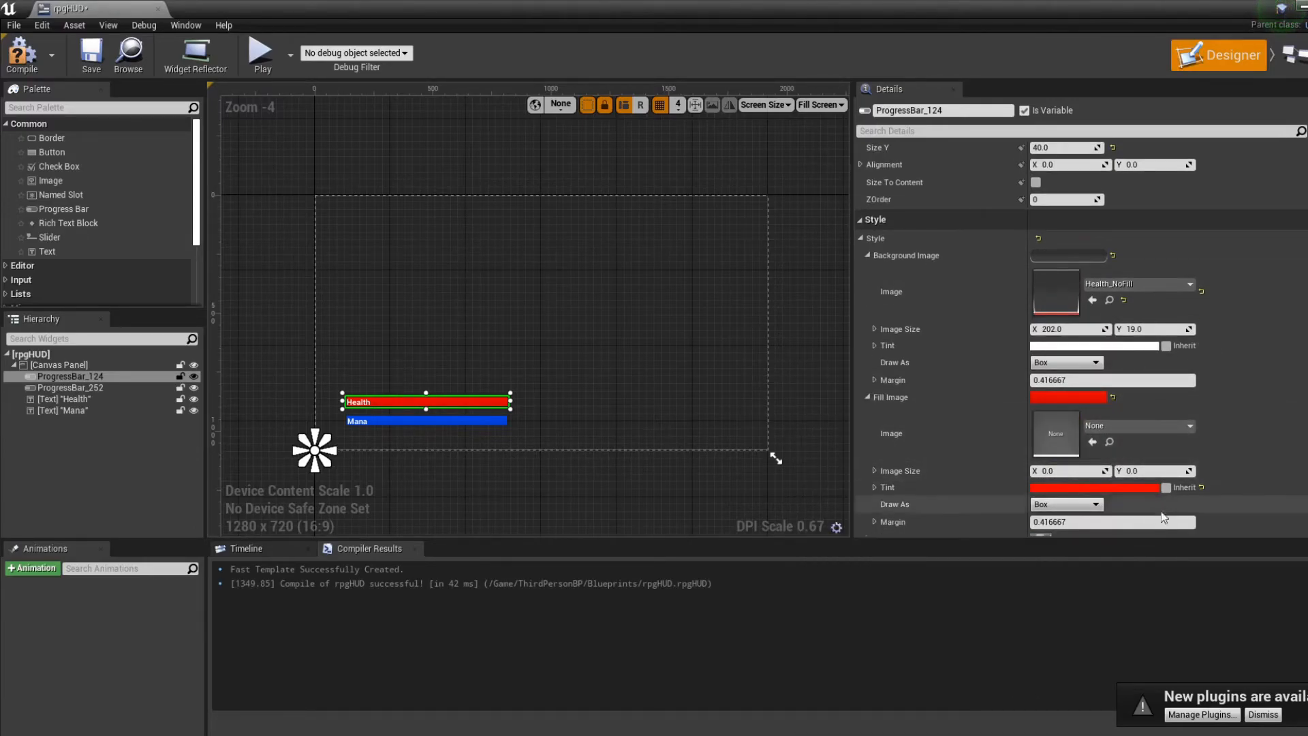
click(1102, 488)
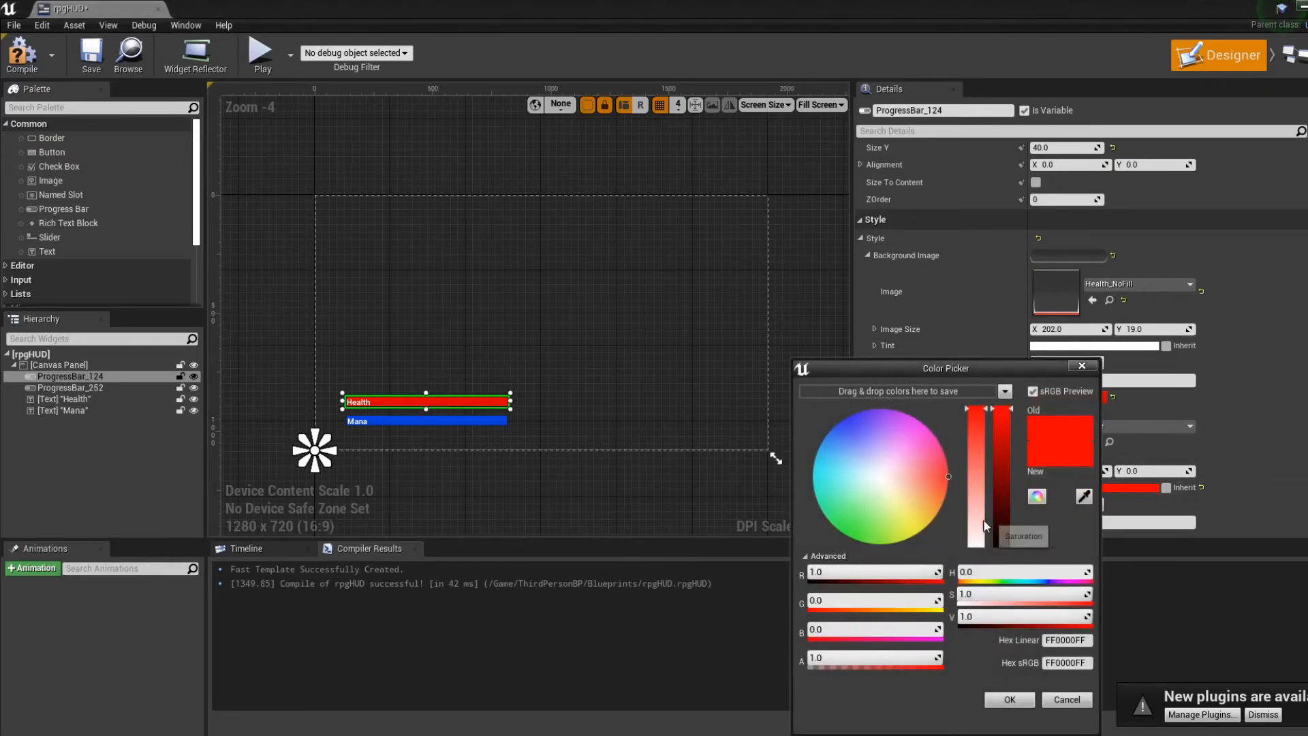
click(977, 543)
click(1010, 700)
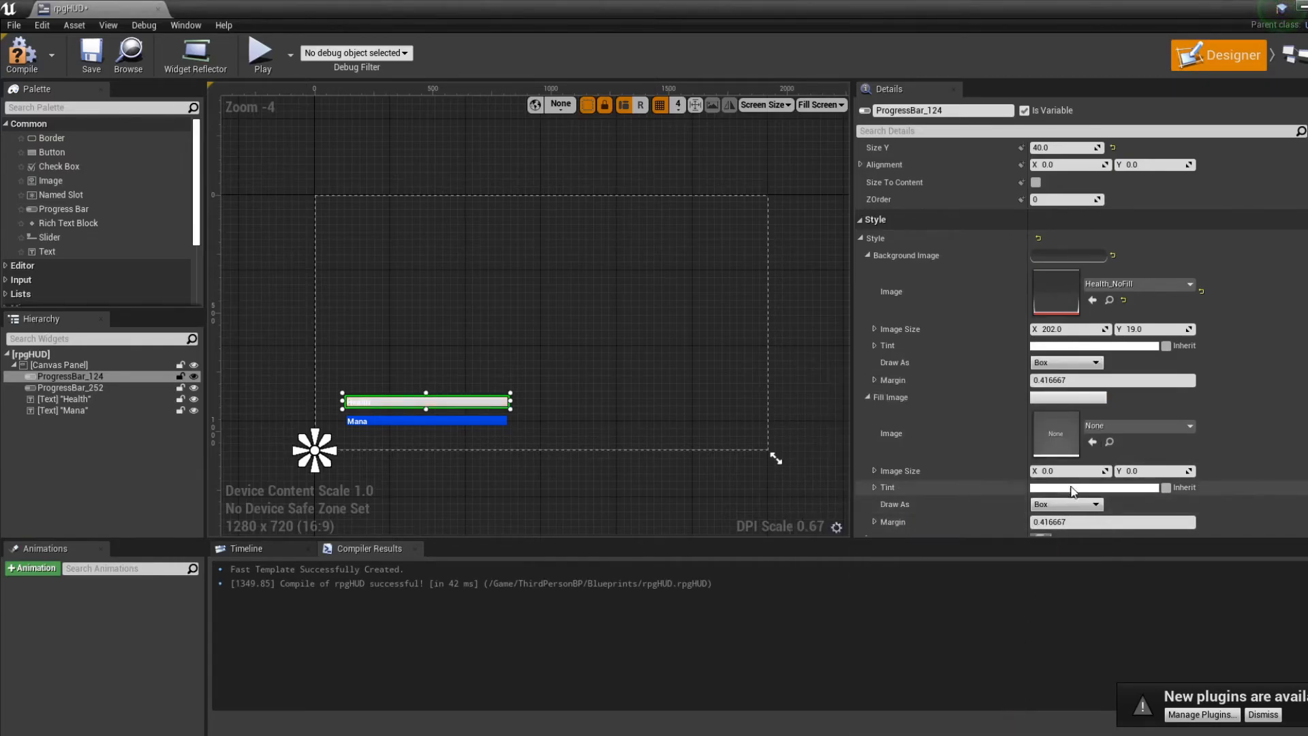
Set the health progress bar's fill image to the Health_Fill texture.
click(1095, 428)
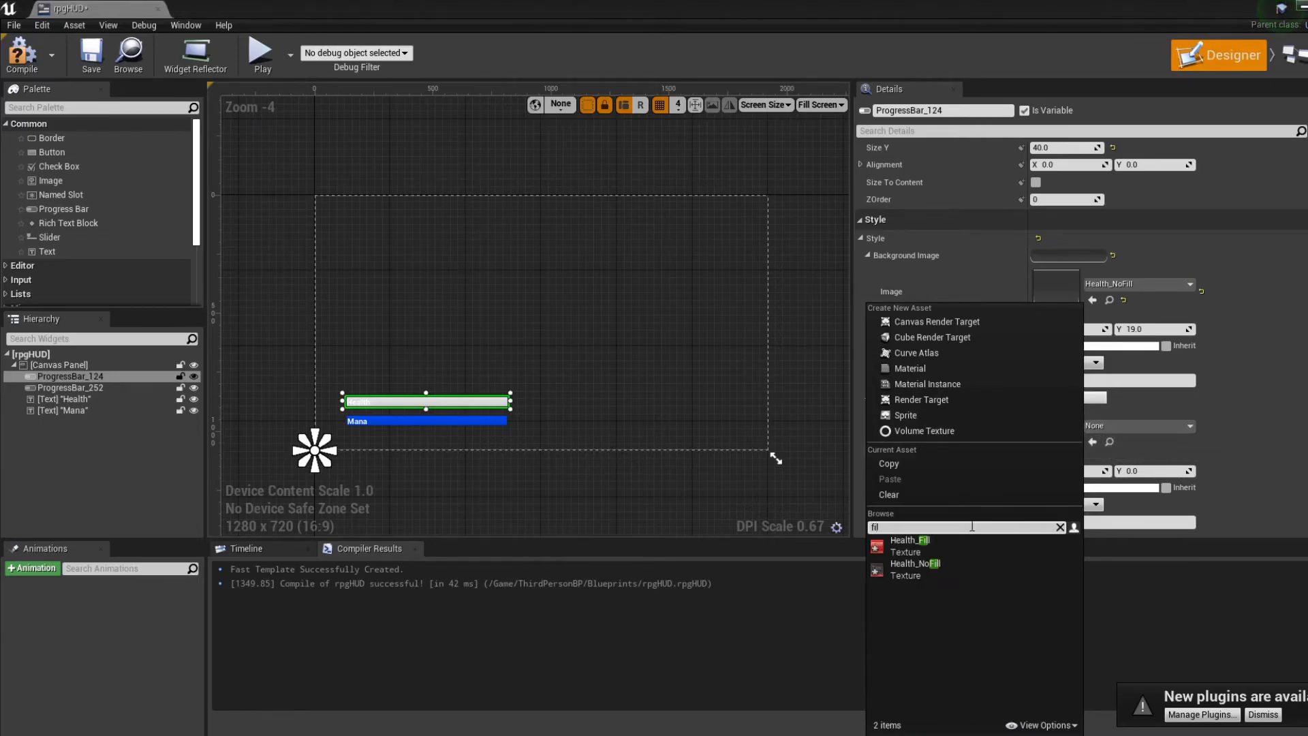
click(910, 541)
scroll(448, 416, up, 7)
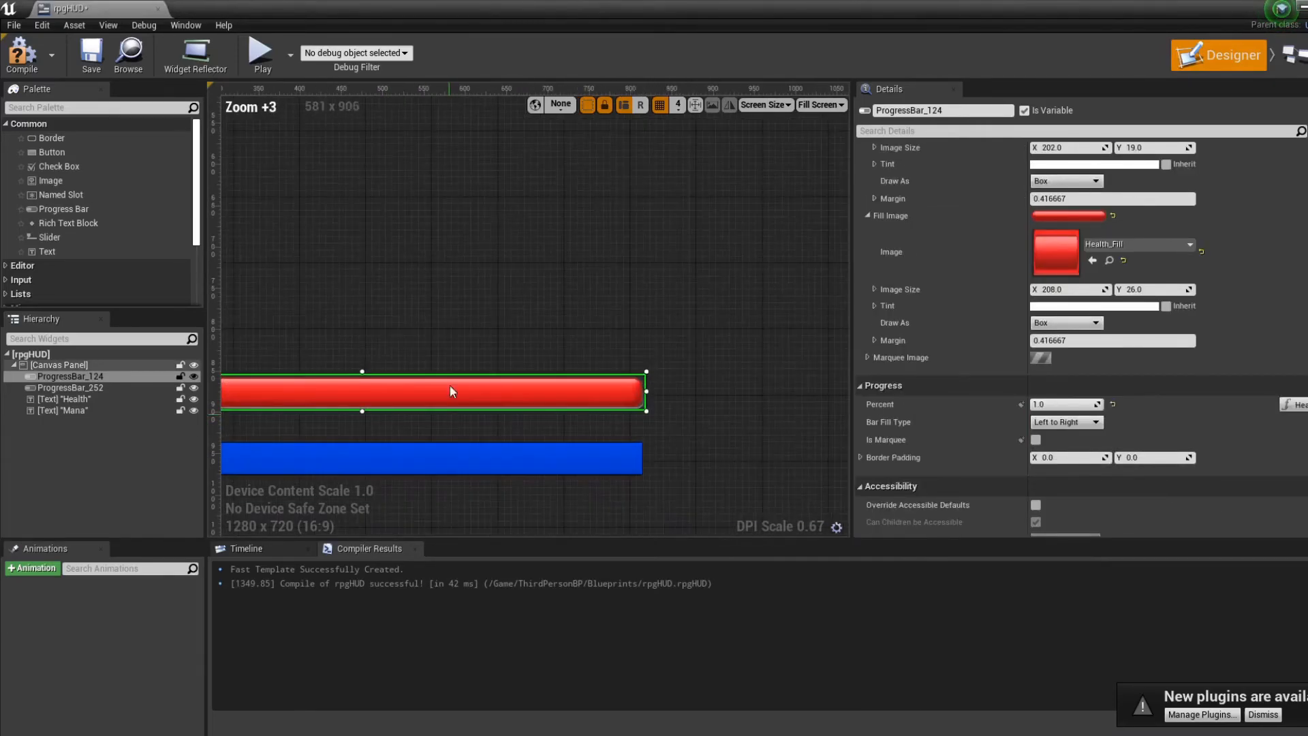
Test the health bar's fill by varying its Percent value, and check the Health label's placement on the bar.
click(537, 304)
click(579, 409)
scroll(1070, 438, down, 2)
scroll(1070, 439, down, 1)
drag(1066, 458, 1046, 457)
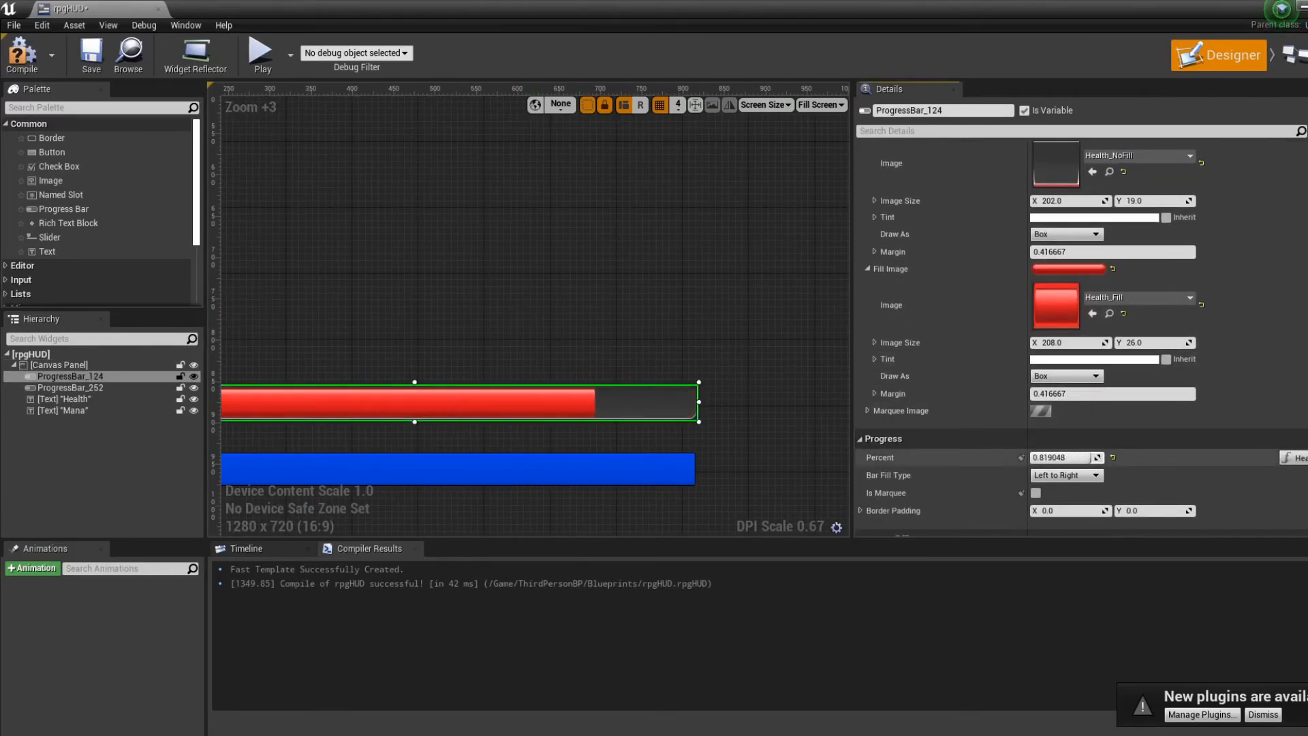
click(638, 320)
right_drag(656, 345, 482, 298)
scroll(508, 303, down, 4)
right_drag(647, 309, 675, 372)
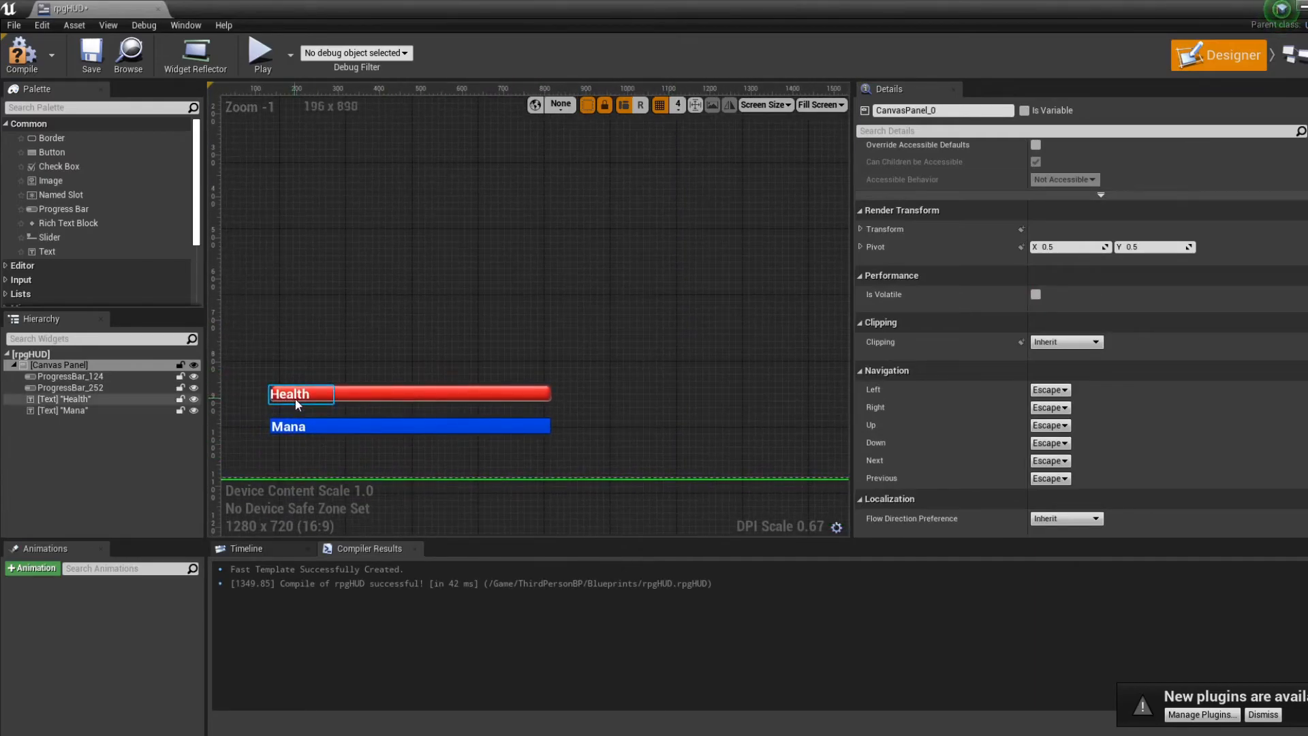
scroll(296, 399, up, 2)
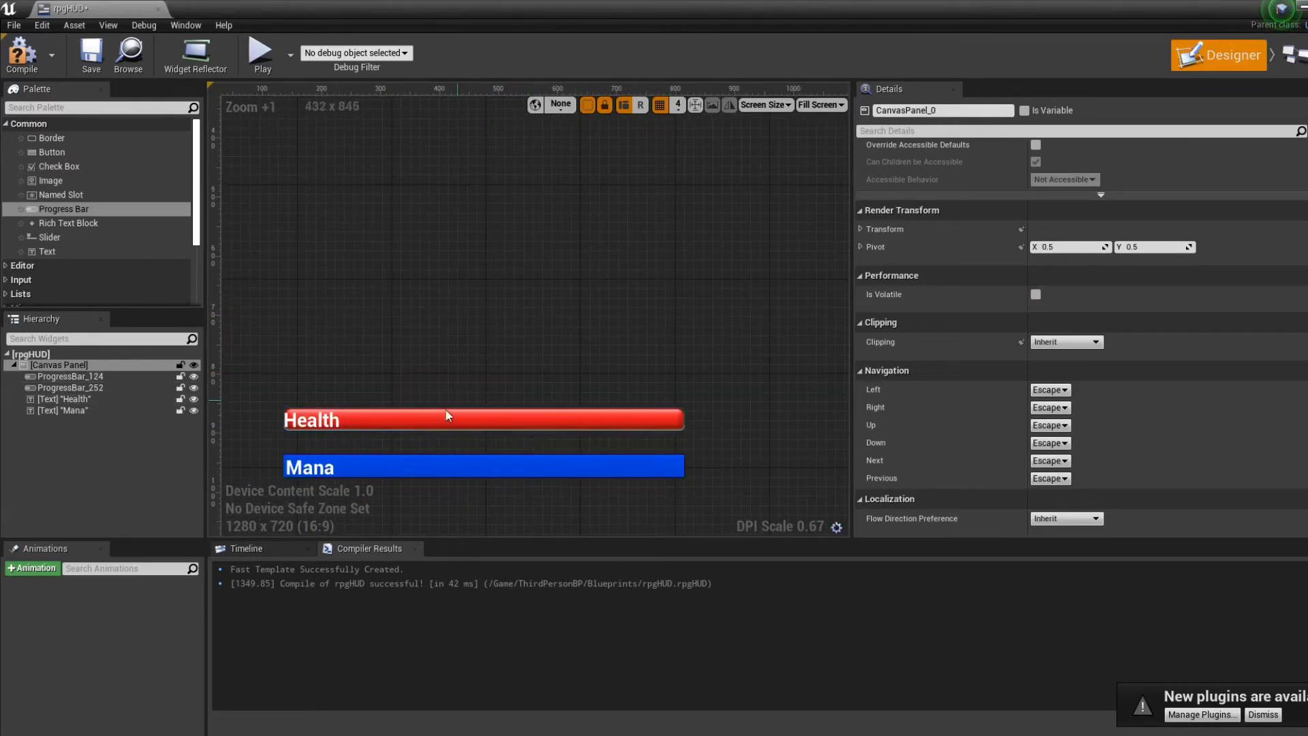
scroll(313, 427, up, 6)
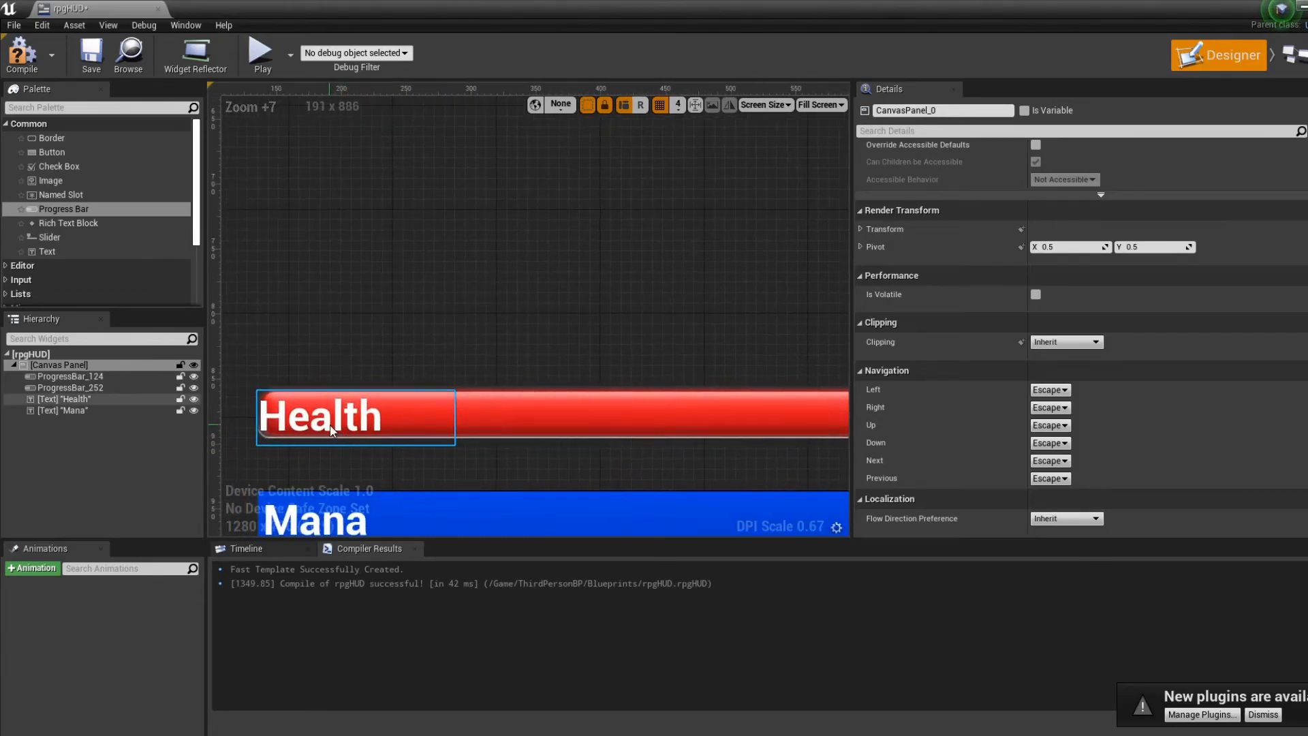
Add an Image widget to the canvas beyond the bars' right end, at about X 1268, Y 844 and about 100 × 139.
scroll(567, 338, down, 4)
mouse_move(567, 338)
right_down()
mouse_move(585, 399)
mouse_move(418, 382)
right_up()
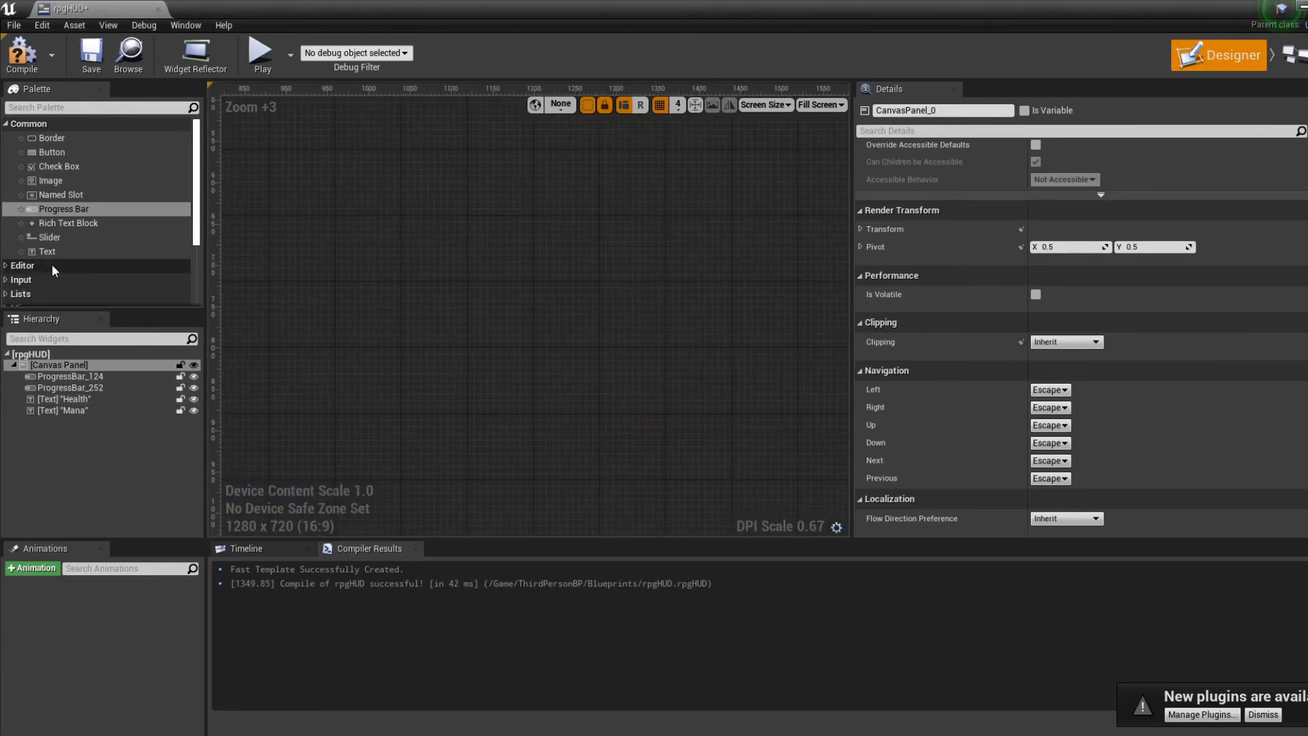
click(51, 182)
drag(60, 182, 672, 504)
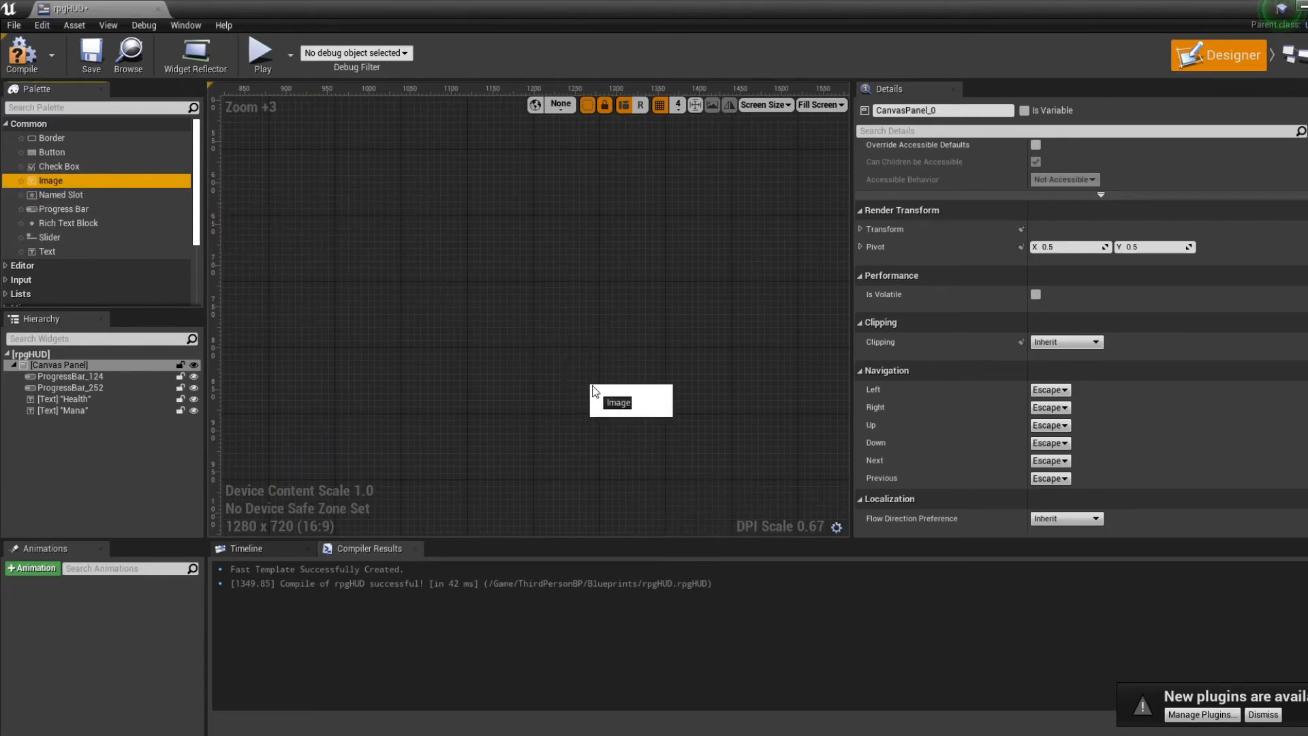
drag(593, 391, 591, 386)
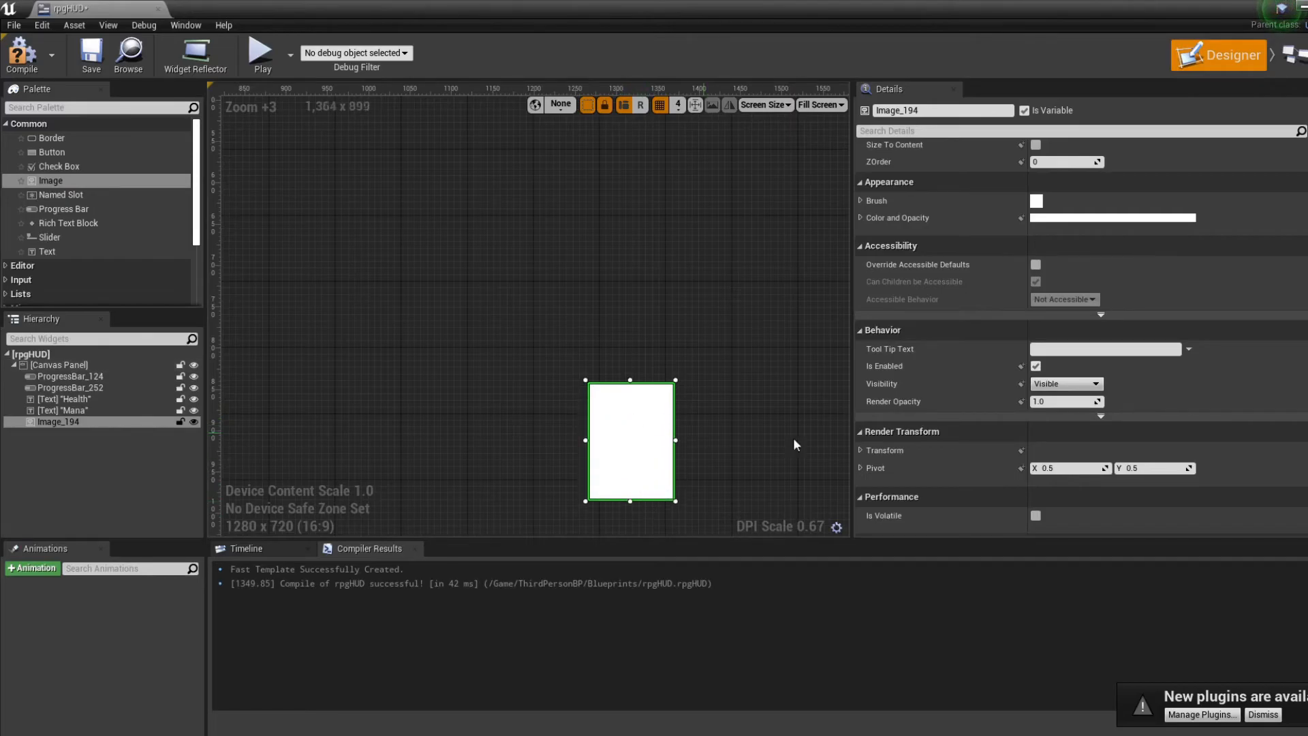
Set the new image's brush to the 3dark_soul texture and resize the image to about 123 × 146.
scroll(1088, 304, up, 4)
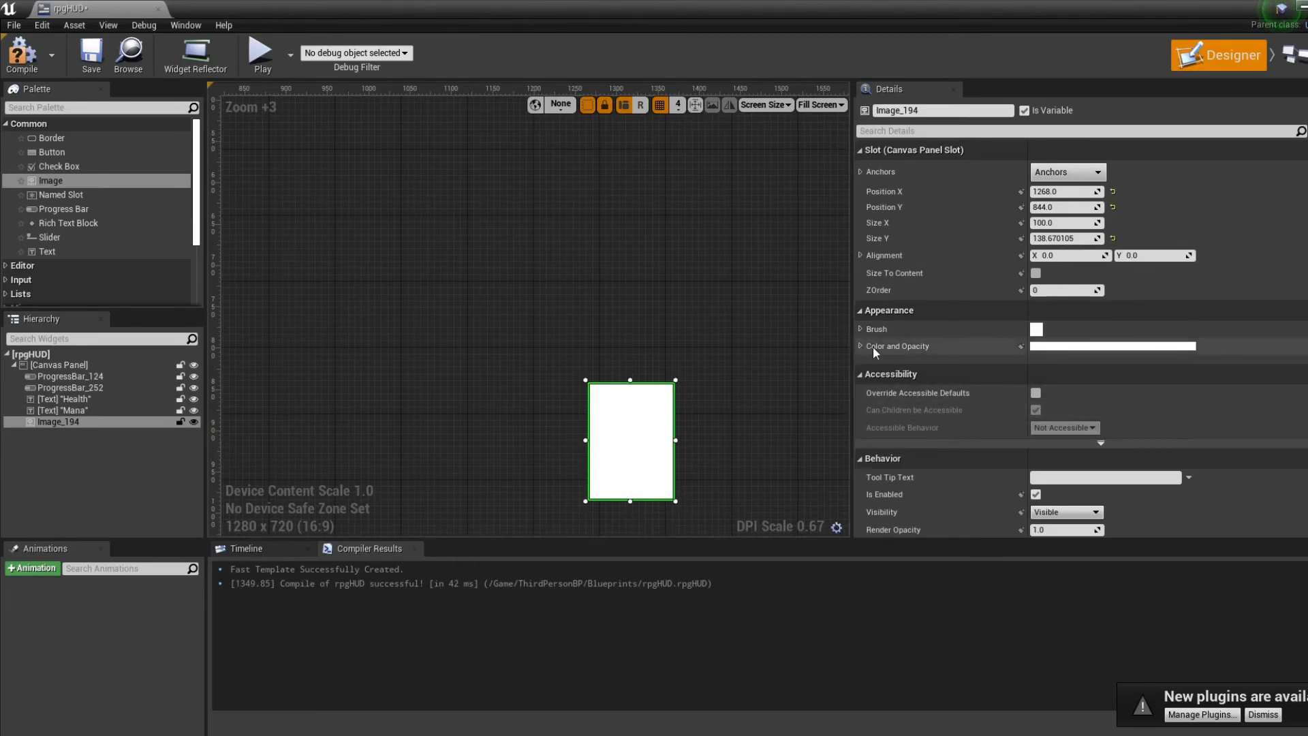
click(860, 329)
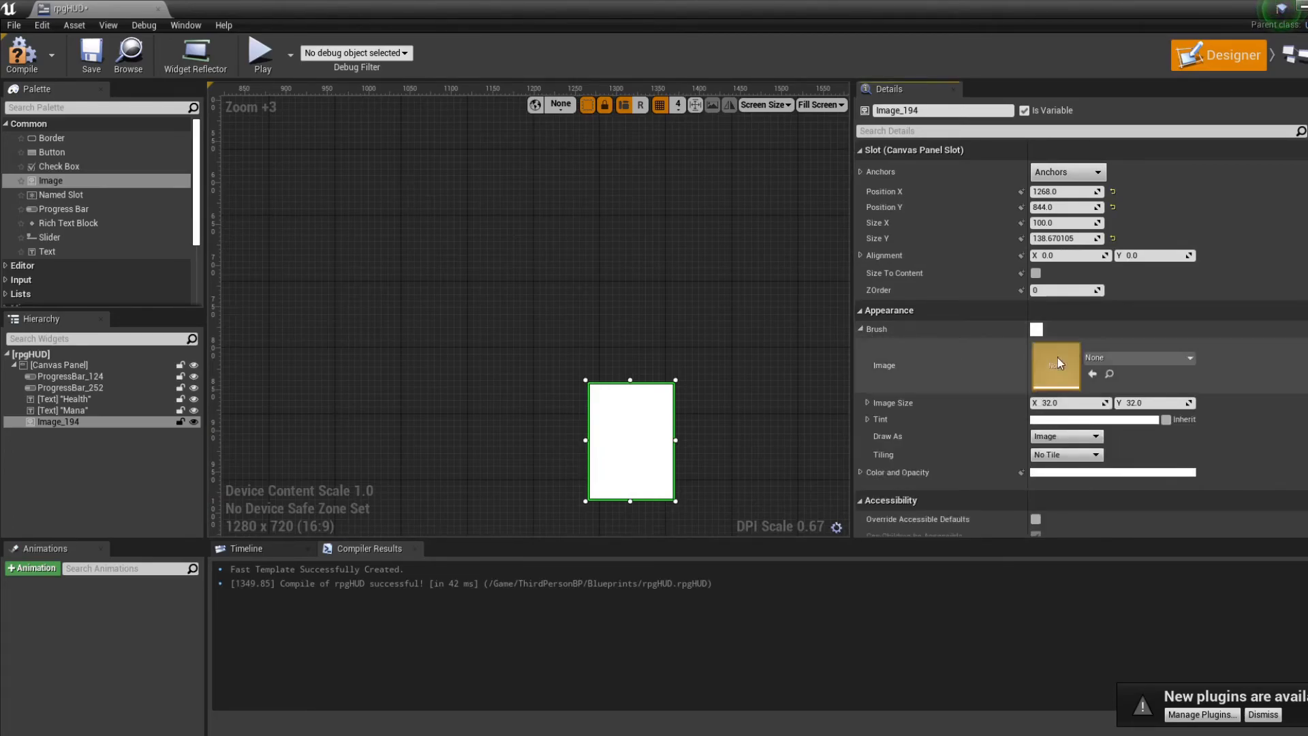
click(1127, 359)
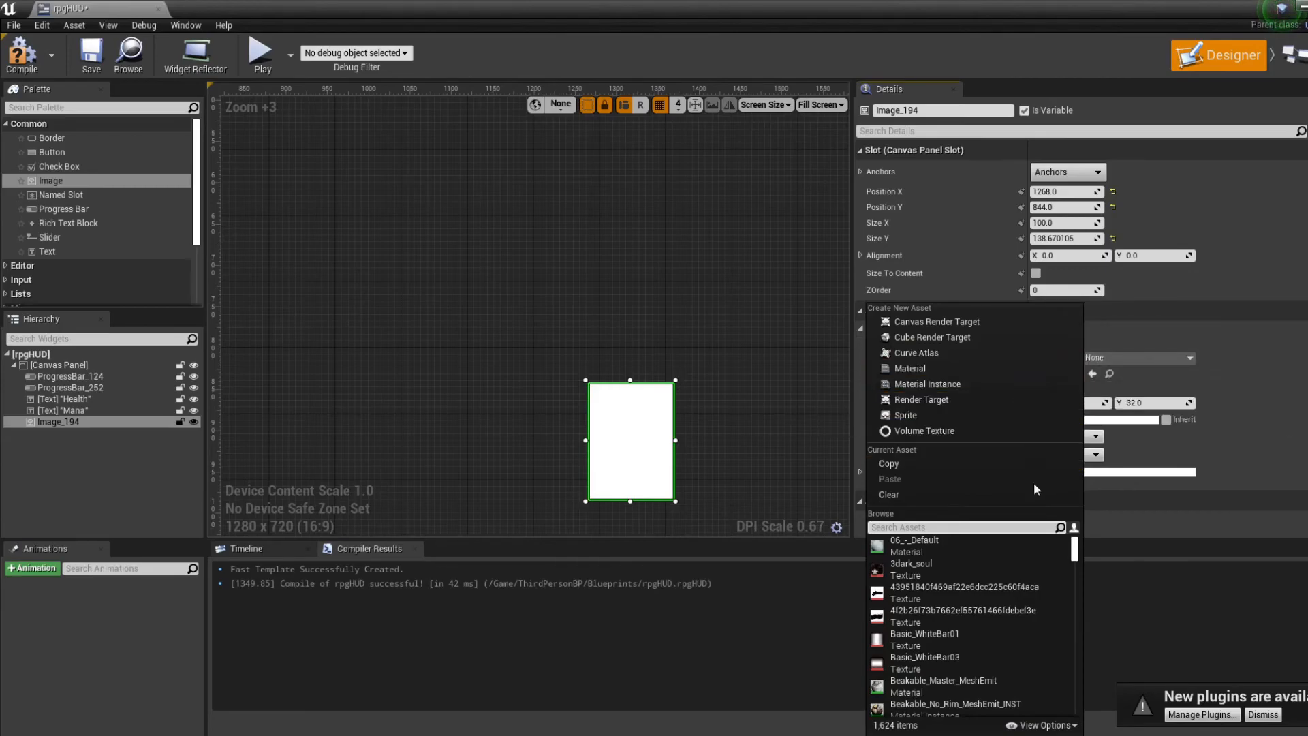
click(931, 563)
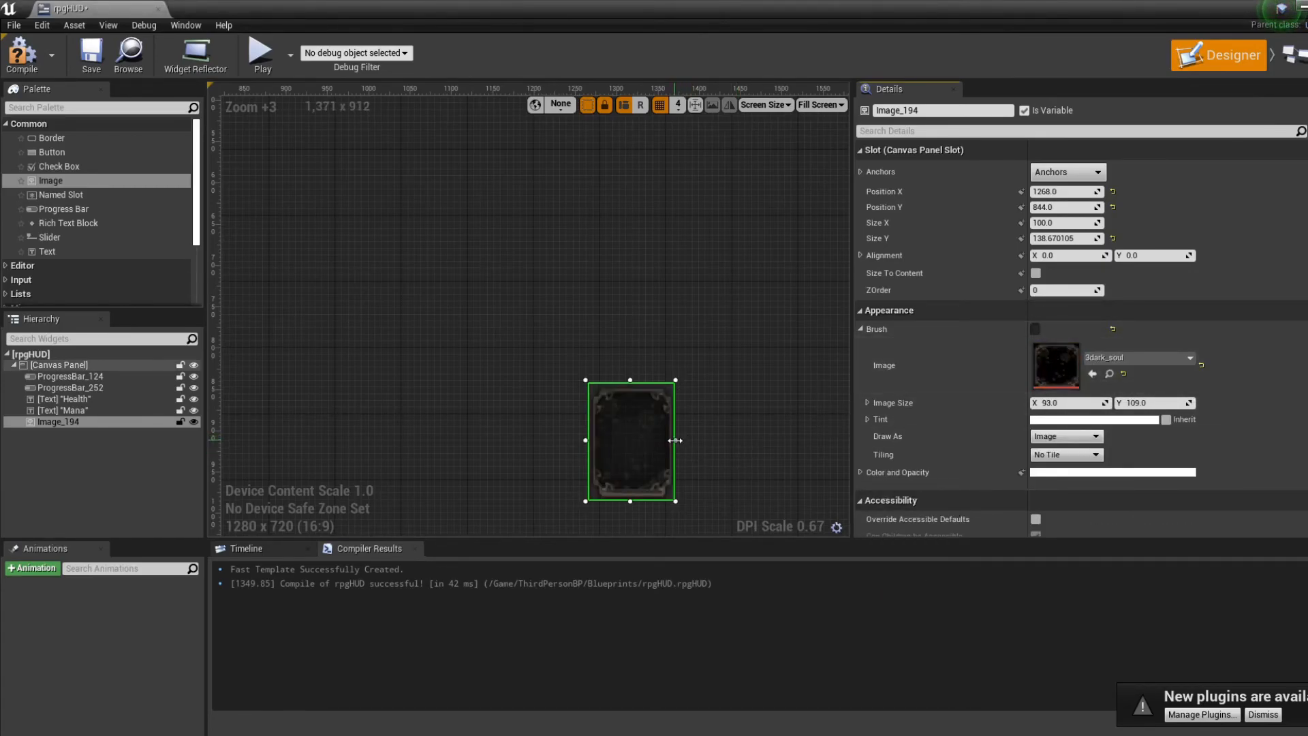
scroll(639, 463, up, 3)
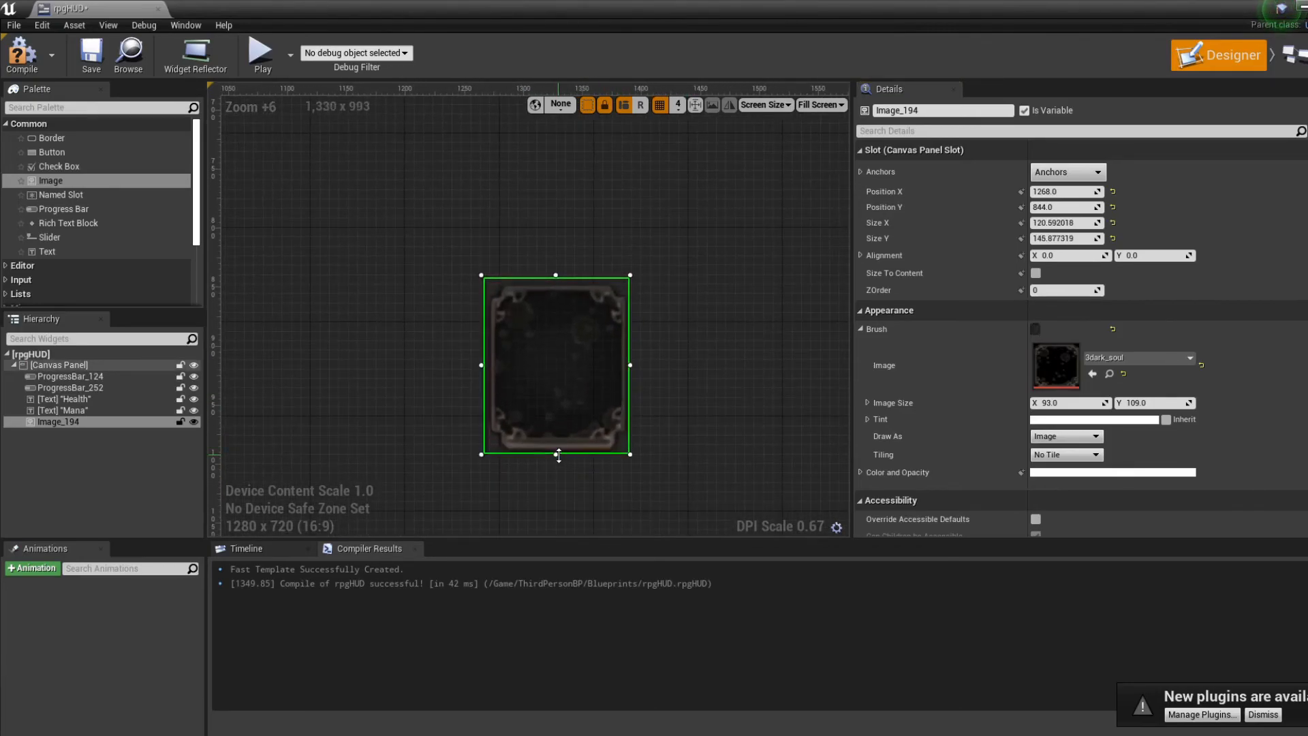
scroll(635, 462, down, 3)
right_drag(369, 436, 461, 383)
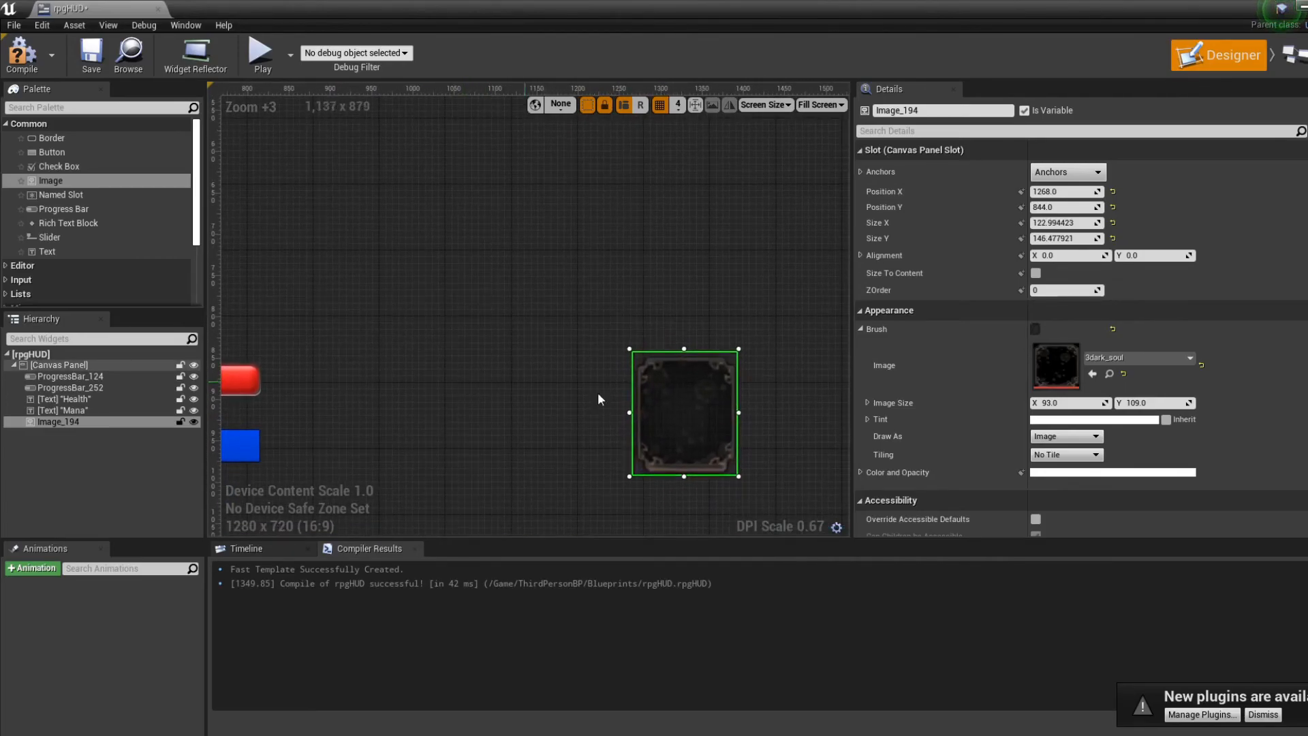
Duplicate the 3dark_soul image twice and arrange the three slots with two side by side and one above them.
key(ctrl+w)
drag(740, 441, 601, 426)
right_drag(750, 443, 652, 443)
key(ctrl+w)
drag(529, 391, 544, 271)
Select all three slot images and move them together toward the canvas's bottom-right corner.
click(404, 235)
ctrl+click(516, 376)
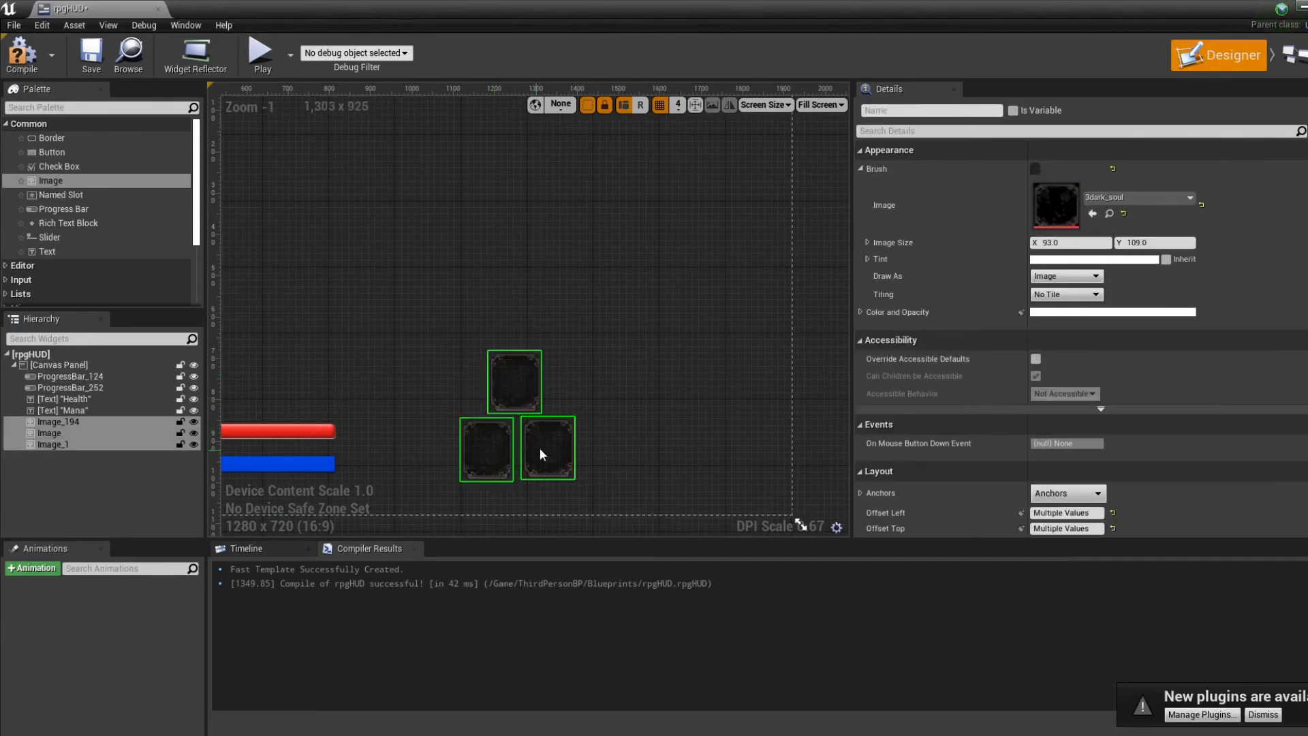
drag(540, 448, 706, 458)
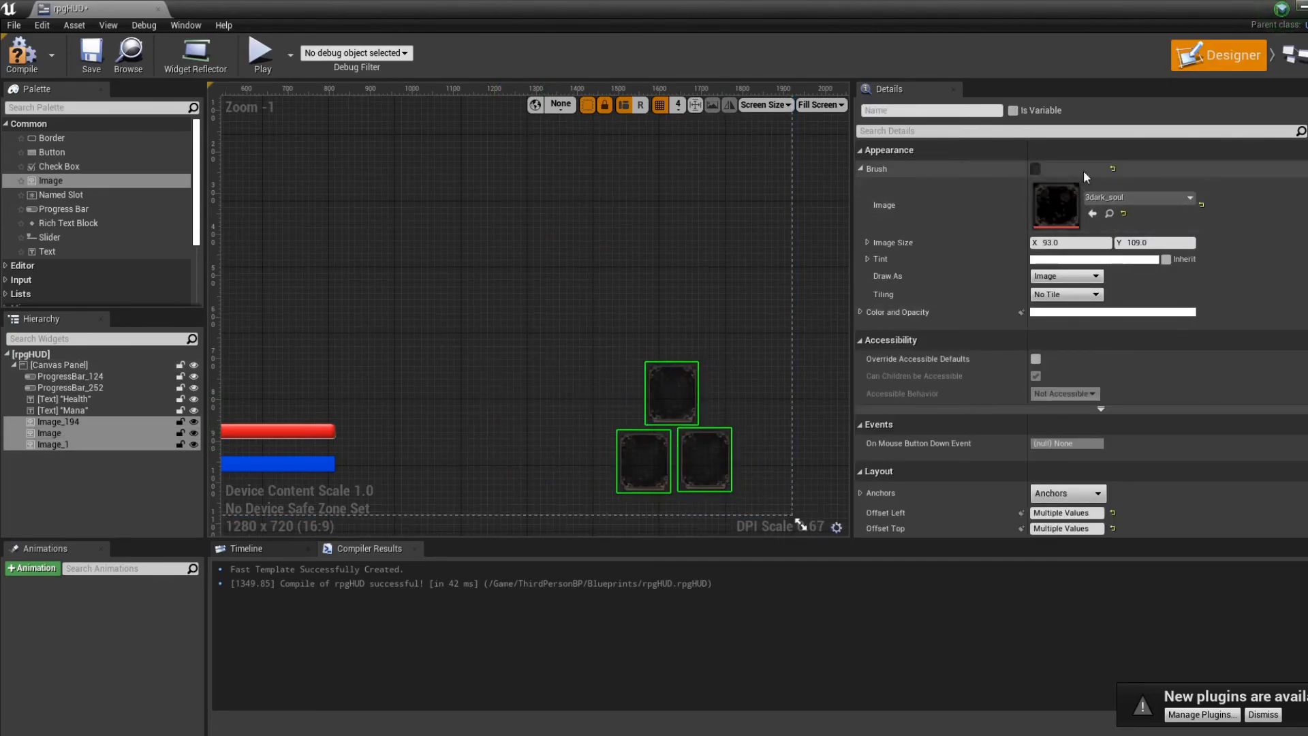
click(704, 405)
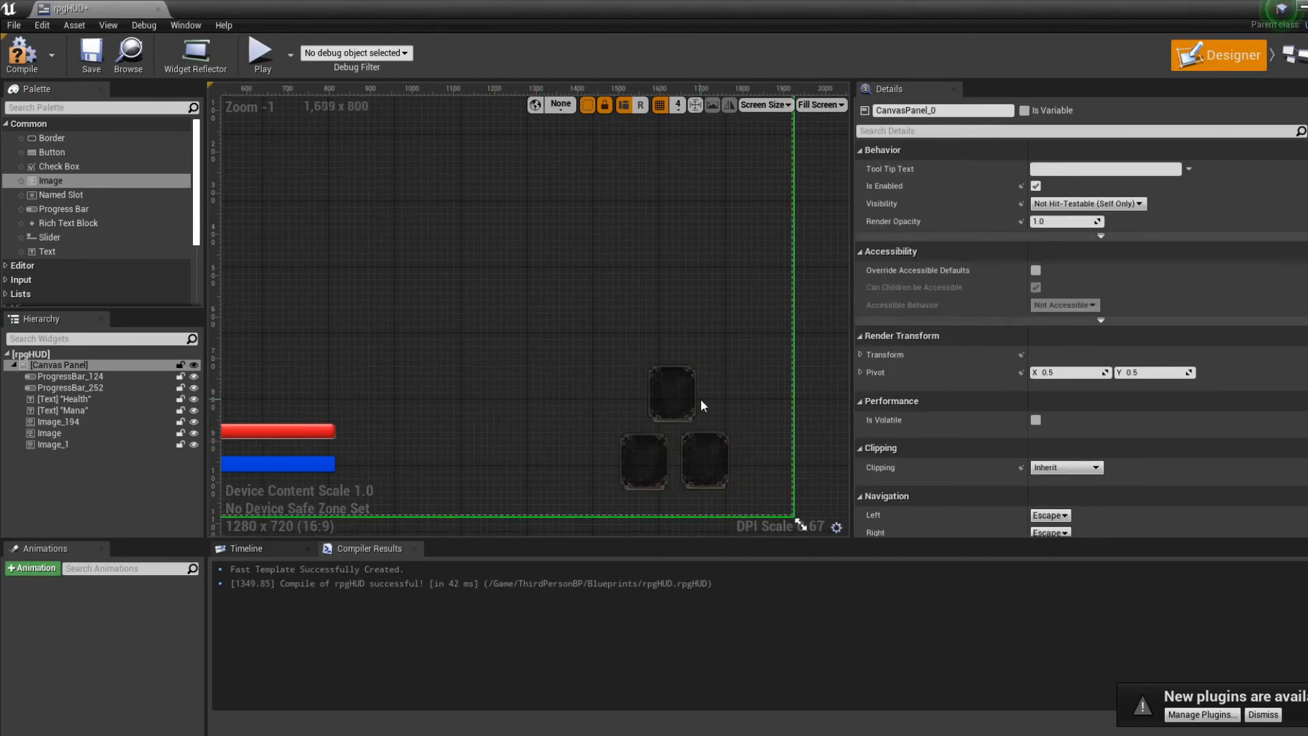
Anchor each of the three slot images to the bottom-right corner of the canvas.
click(656, 398)
click(1067, 172)
click(1143, 304)
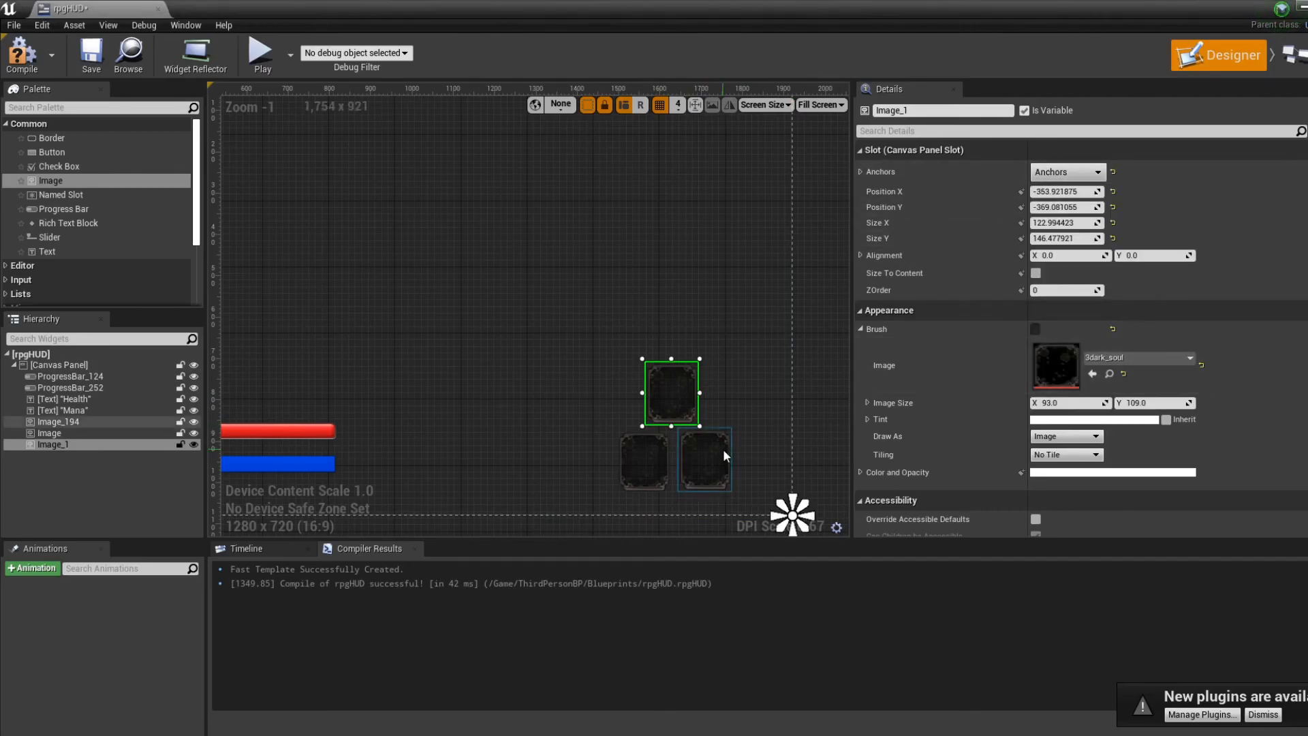
click(724, 454)
click(1067, 172)
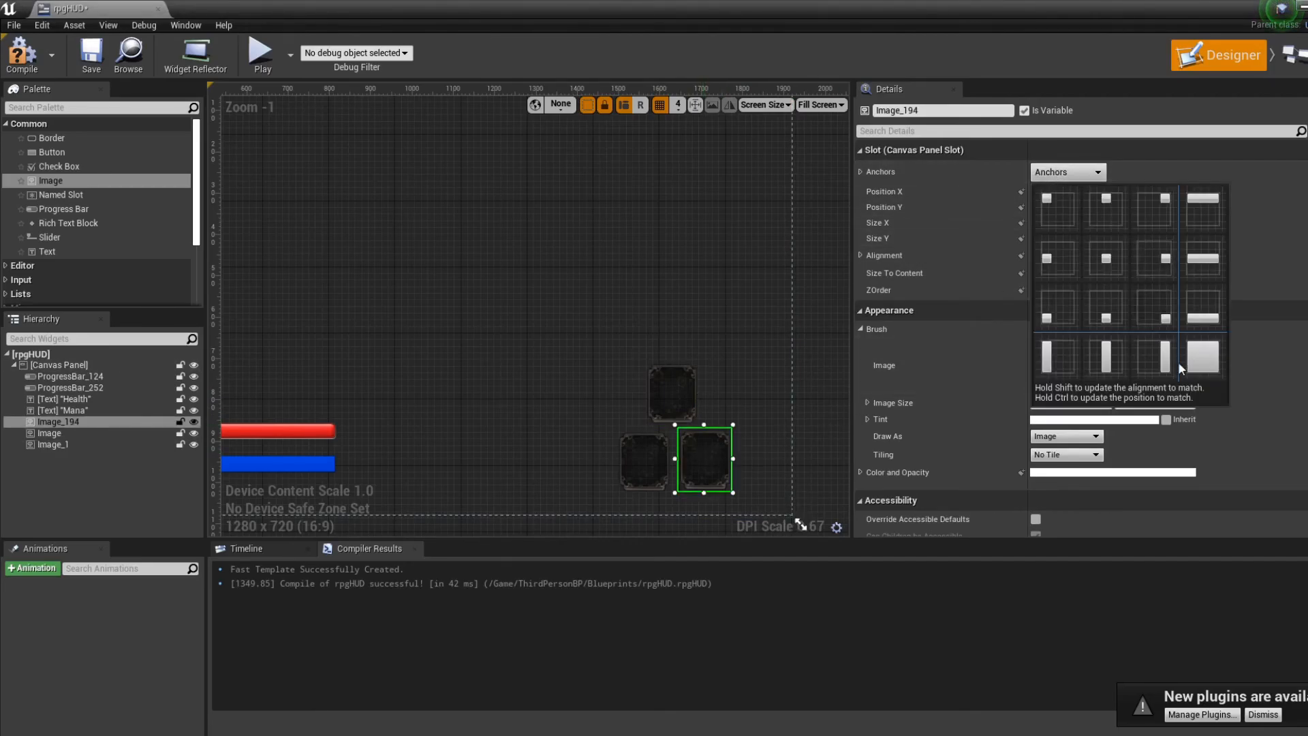
click(1150, 308)
click(642, 460)
click(1068, 172)
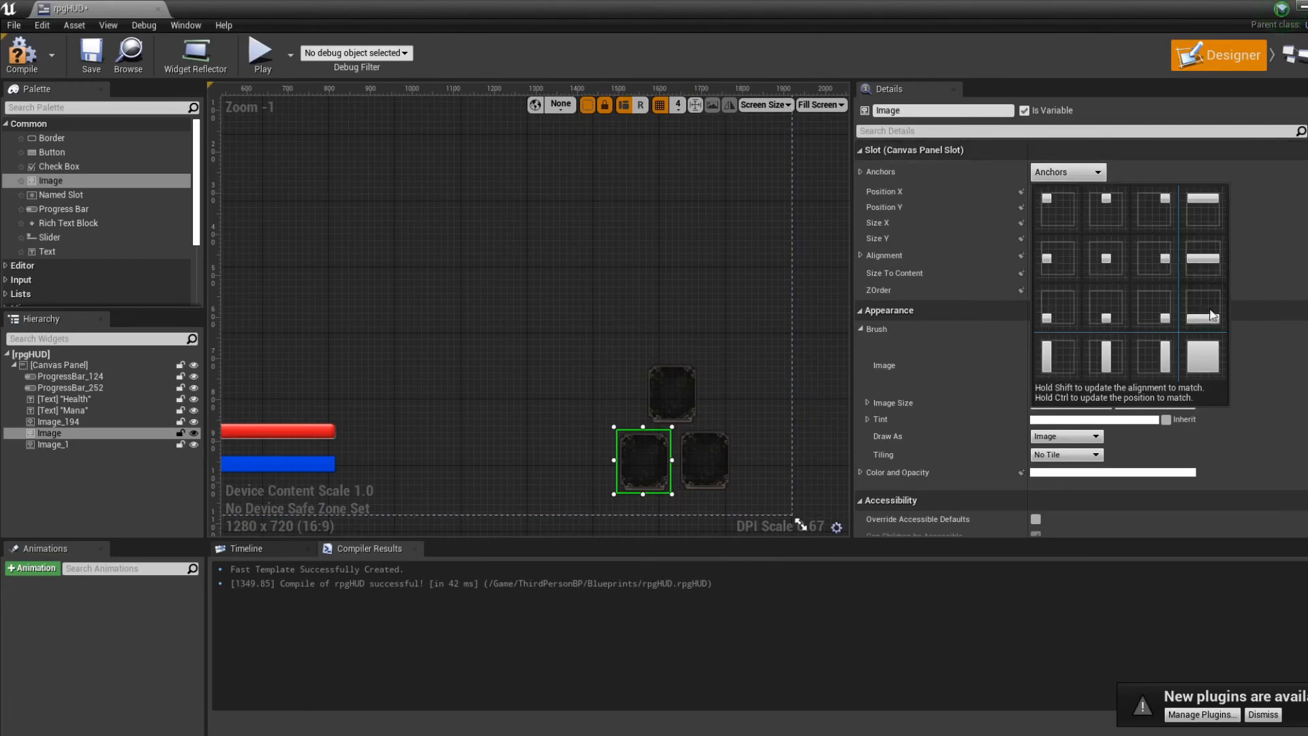
click(1155, 314)
Anchor the health progress bar to the canvas's bottom-left corner and compile the rpgHUD widget.
right_drag(300, 452, 549, 429)
click(438, 413)
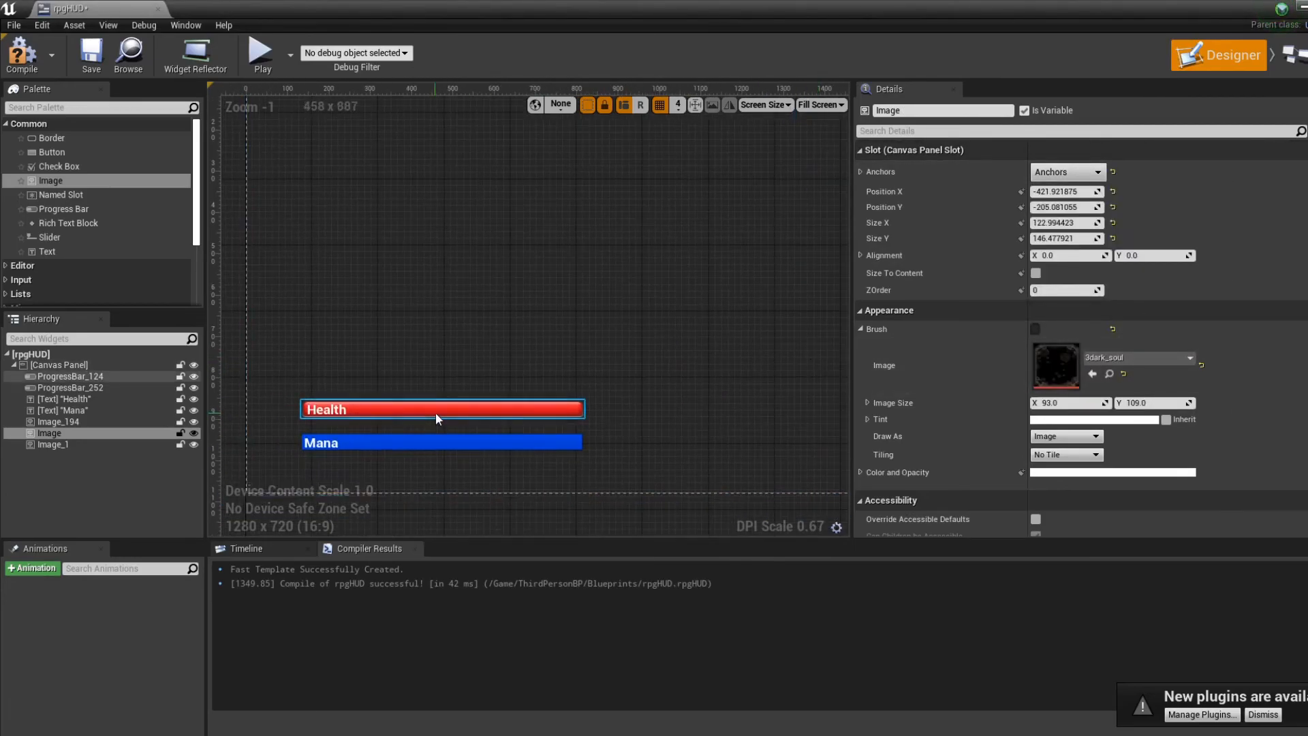
click(1069, 175)
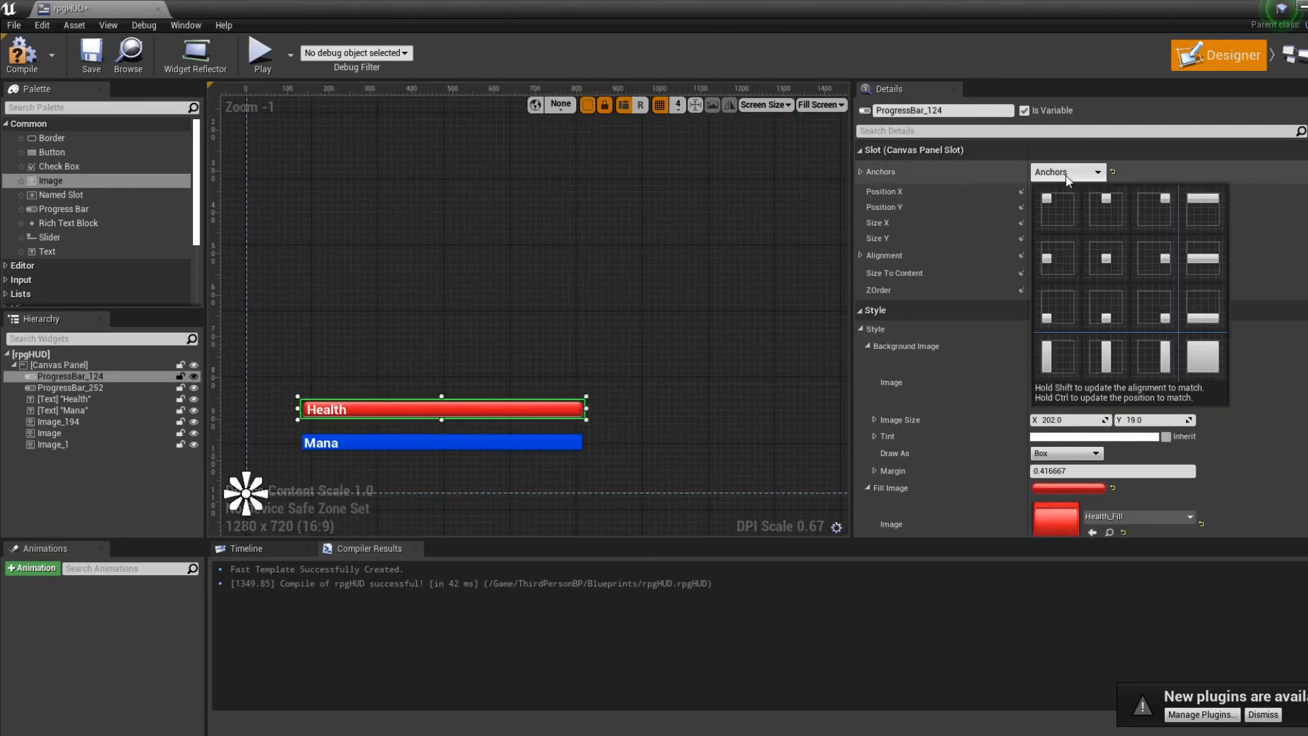
click(1062, 305)
click(529, 330)
mouse_move(509, 210)
right_down()
mouse_move(334, 330)
mouse_move(314, 70)
right_up()
click(25, 66)
Look over the slot images and the textured health and mana bars on the canvas.
scroll(613, 372, up, 7)
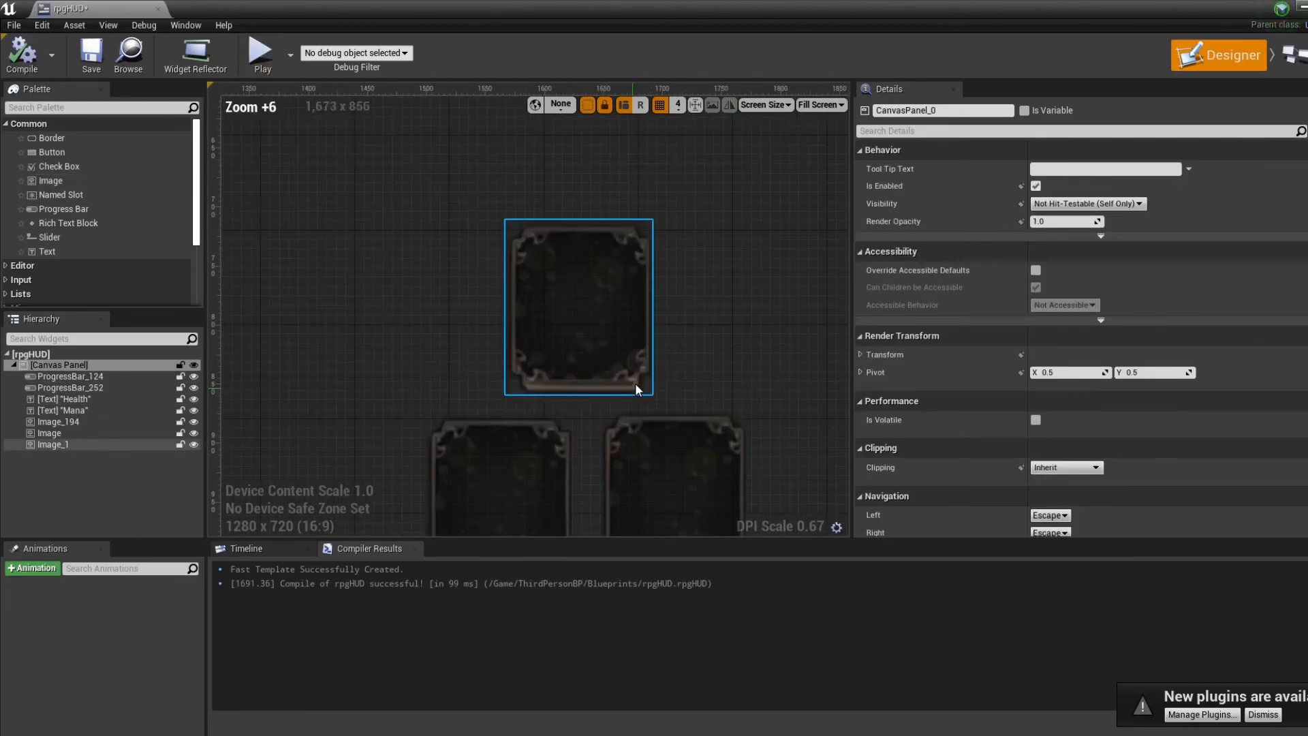
click(543, 352)
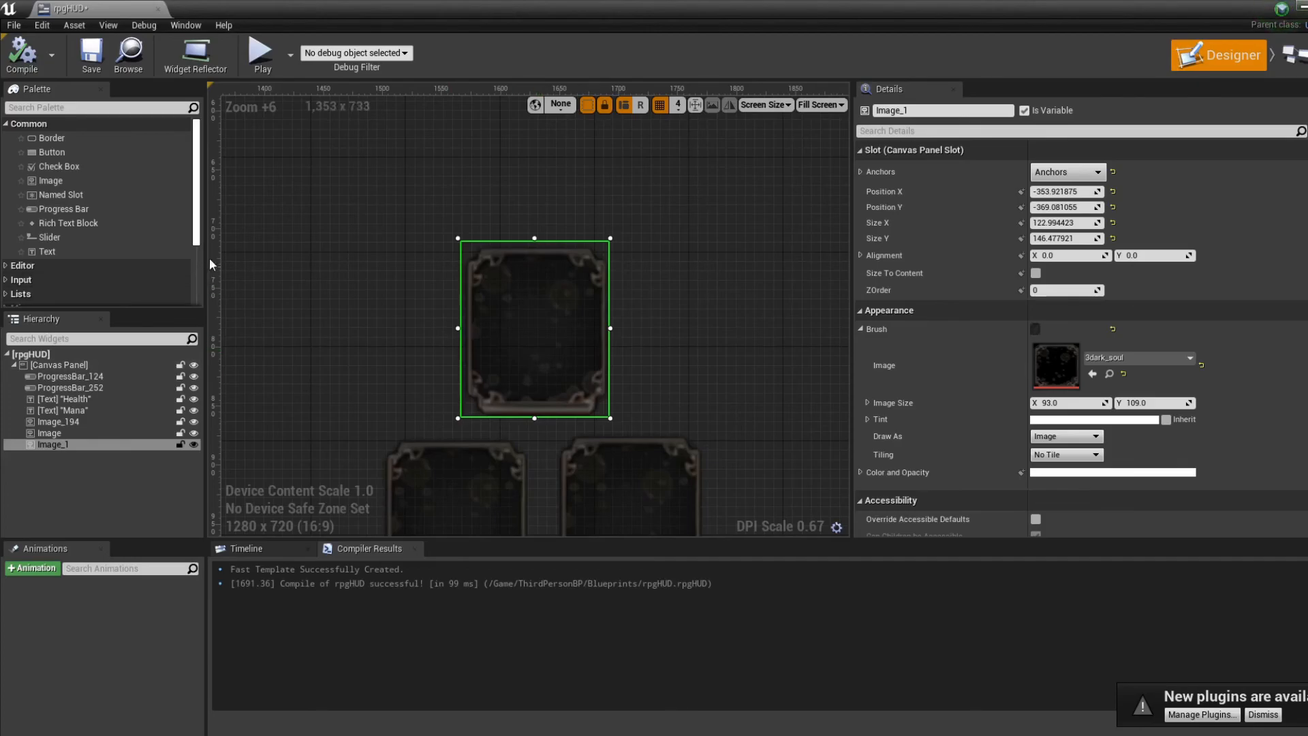
scroll(514, 385, down, 5)
click(439, 285)
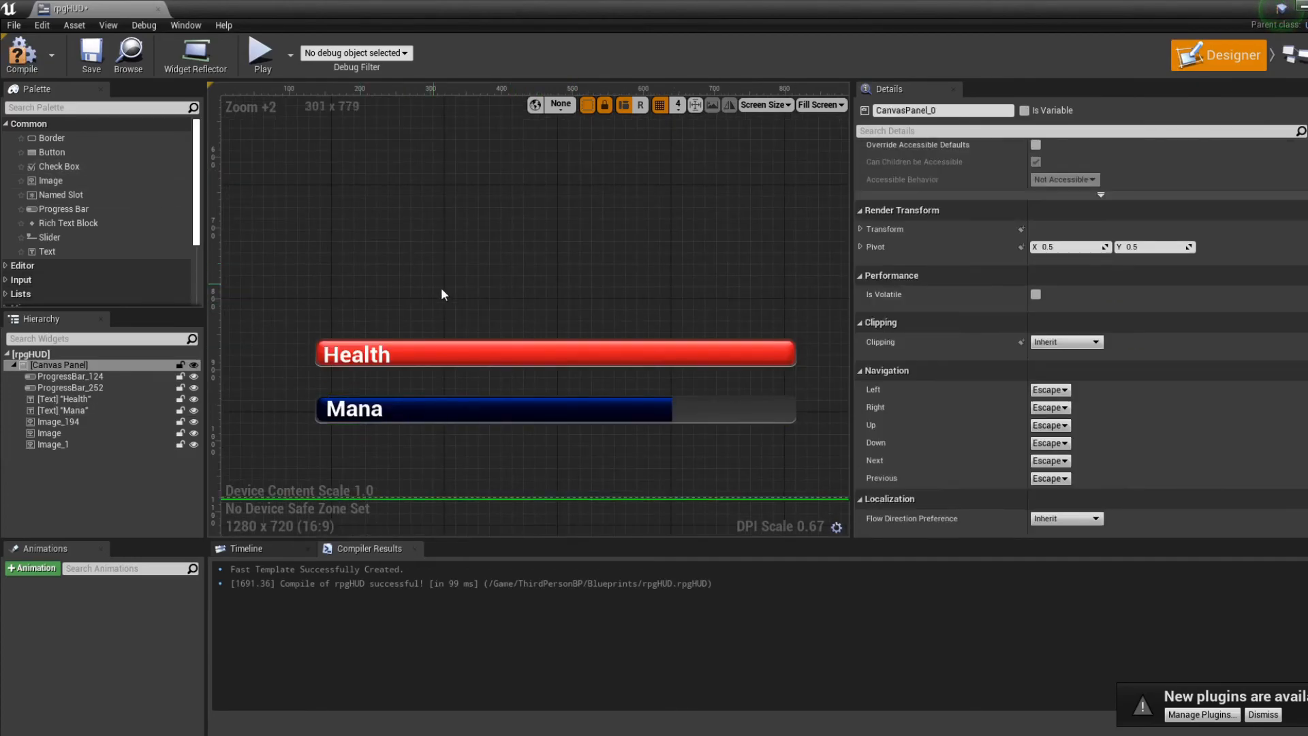
scroll(653, 328, down, 3)
right_drag(653, 329, 490, 381)
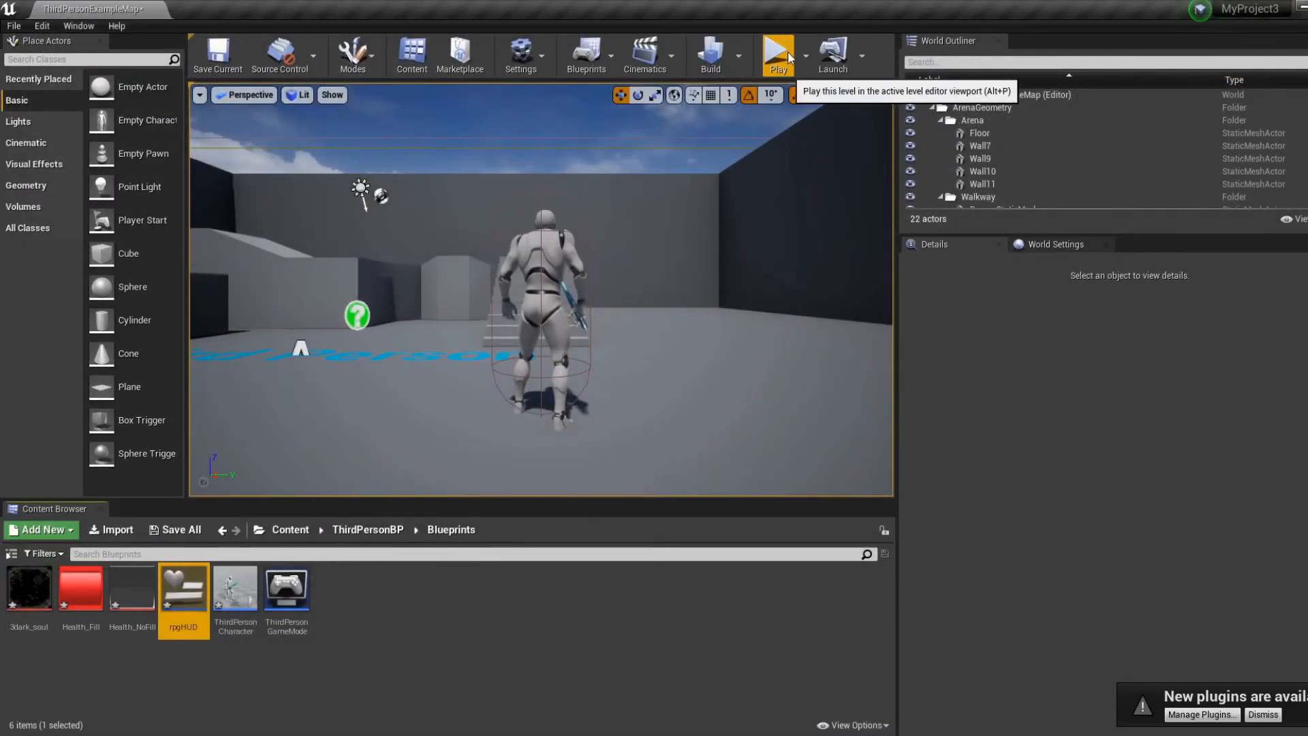
Play the level and run the character around to check the finished HUD in game.
click(778, 54)
click(541, 290)
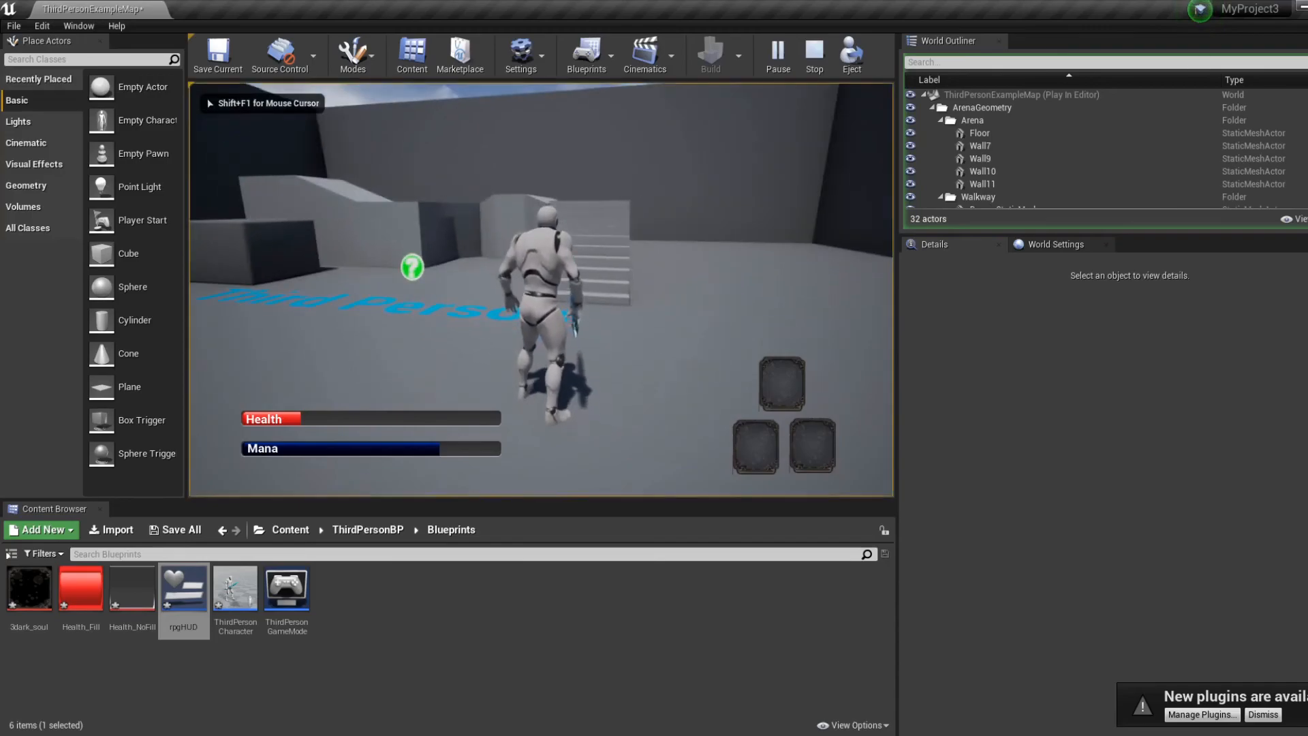
key(w)
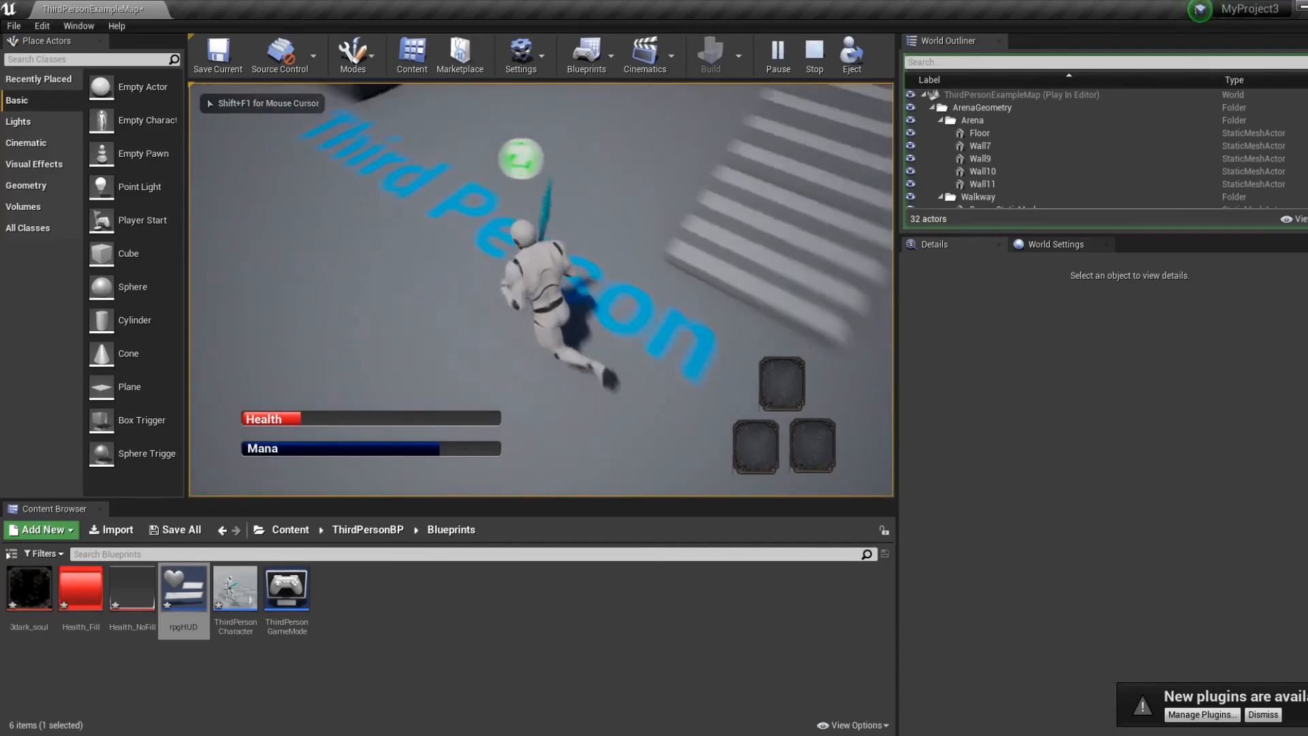
key(w)
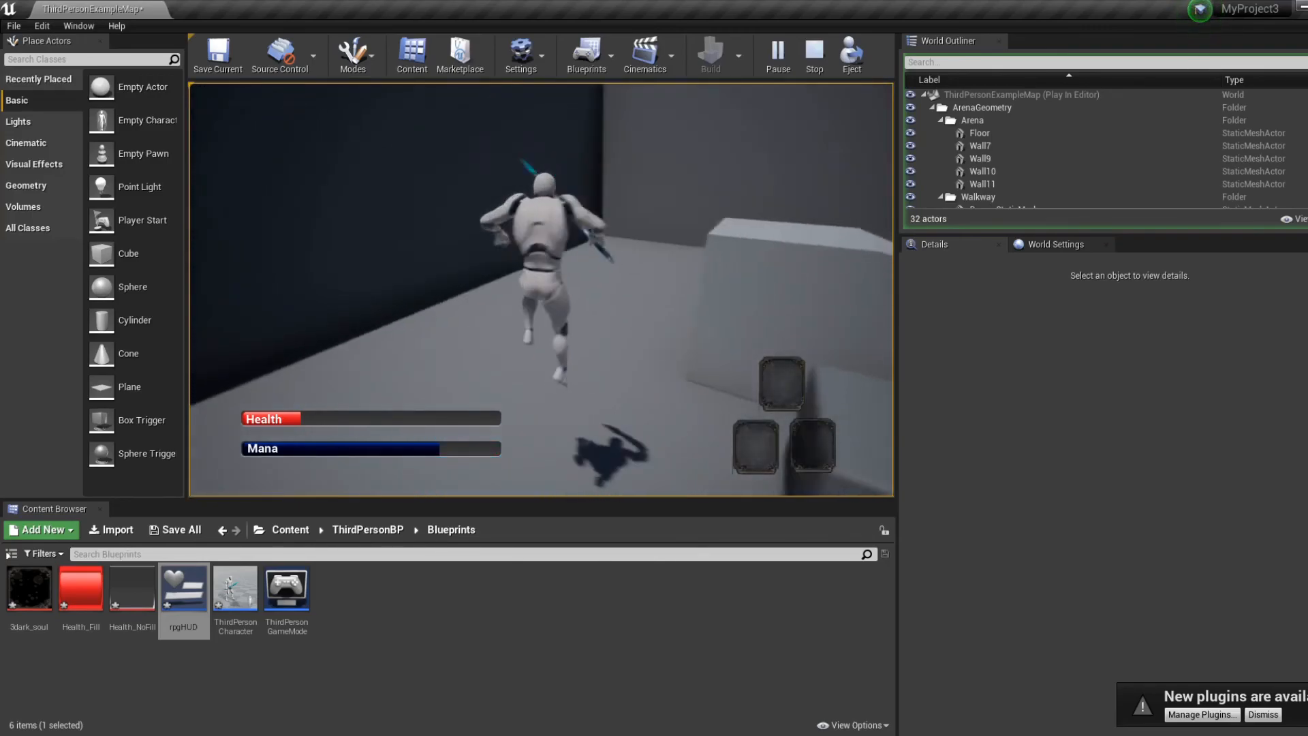
key(w)
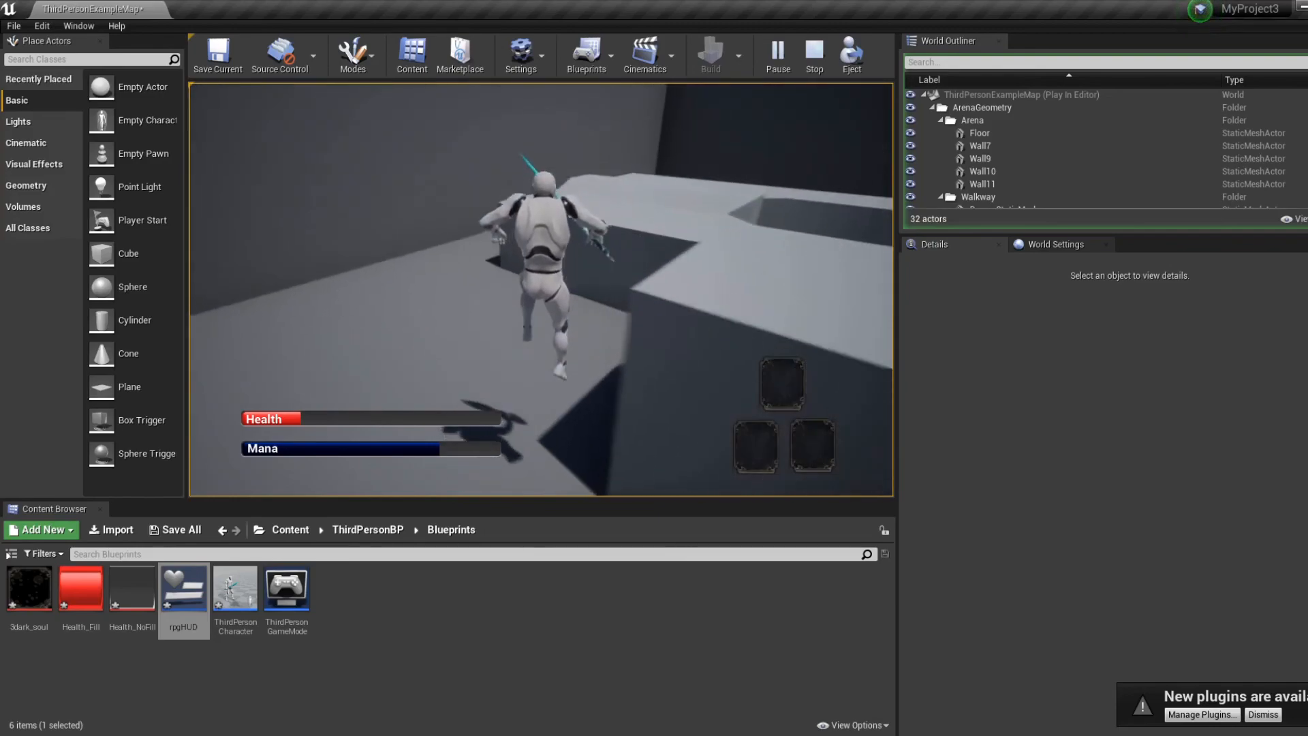
Run the character through the arena to check the health bar, mana bar and item slots, restarting the play session for a second run.
key(w)
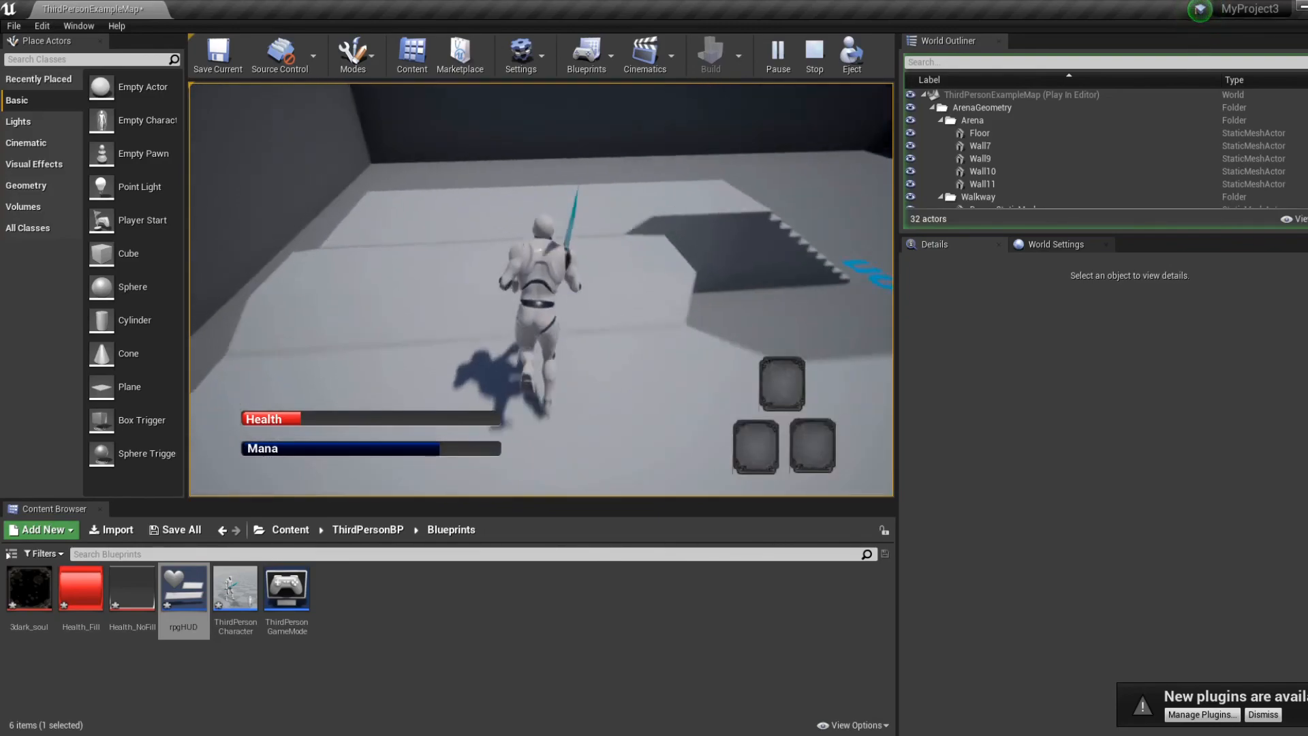
key(w)
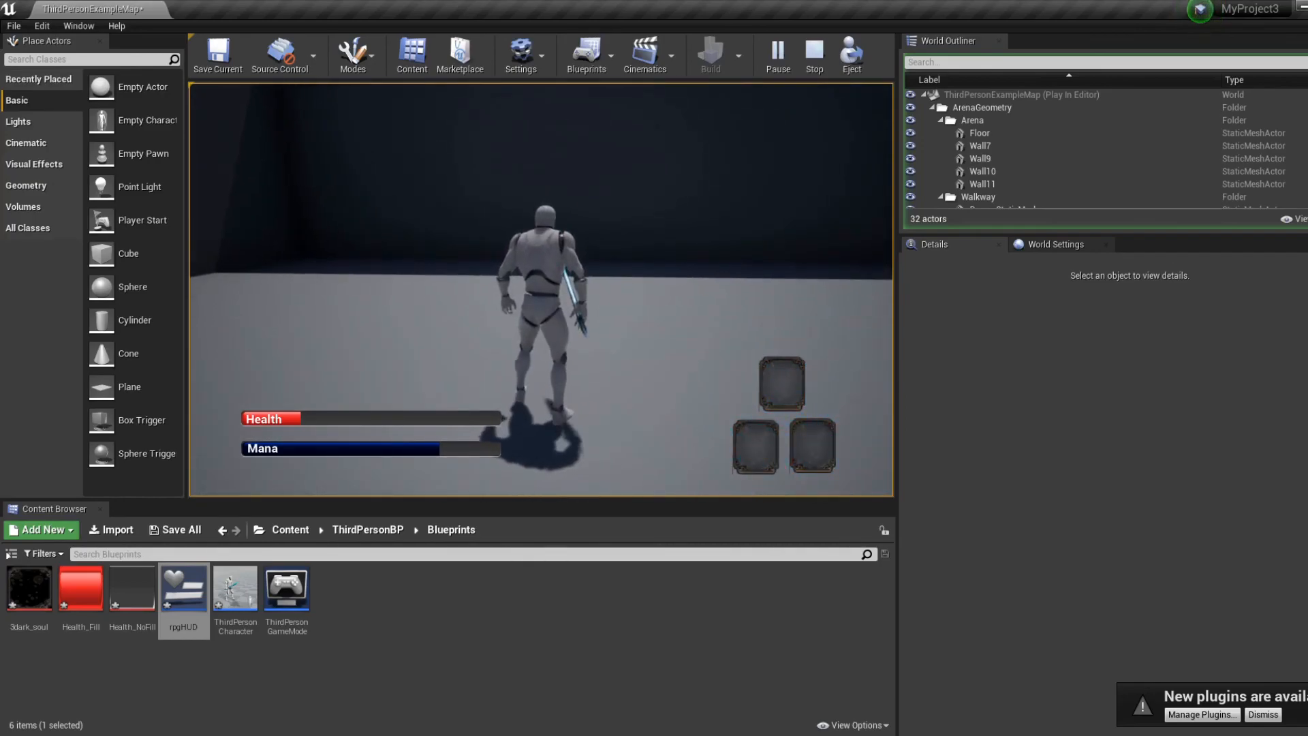
key(w)
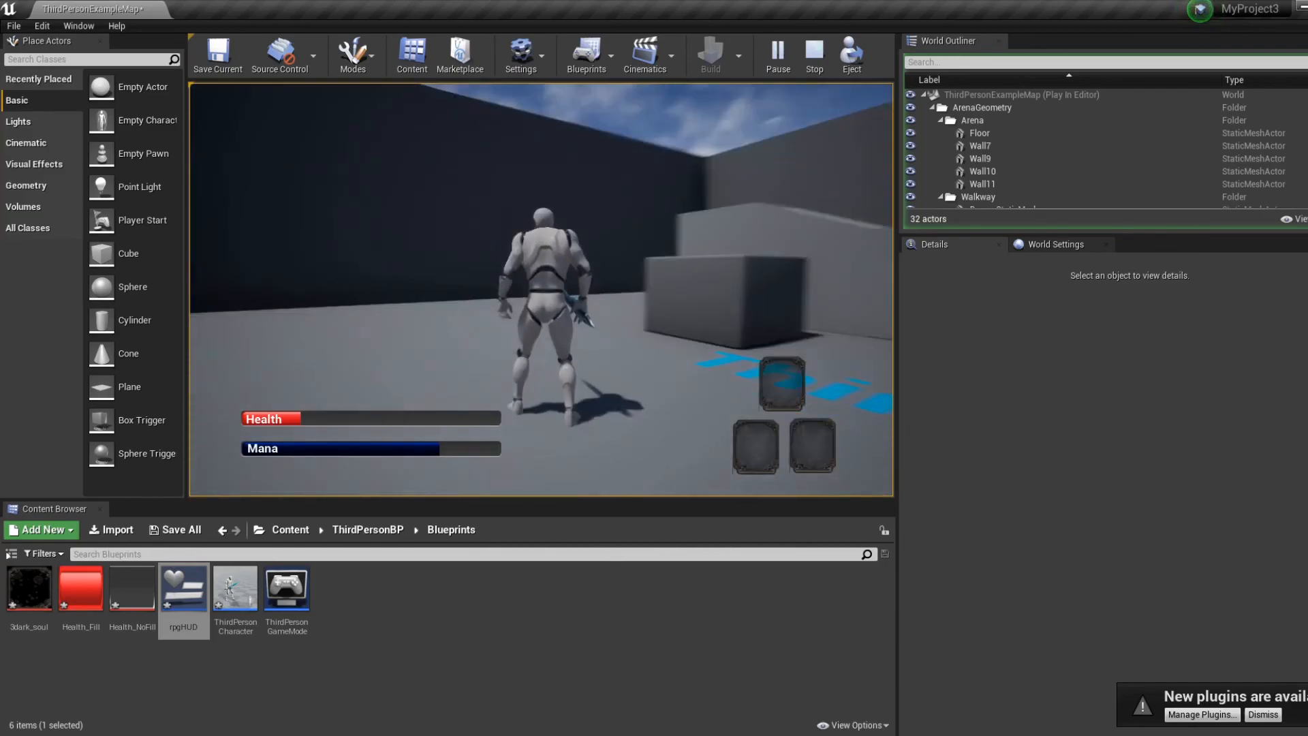
key(w)
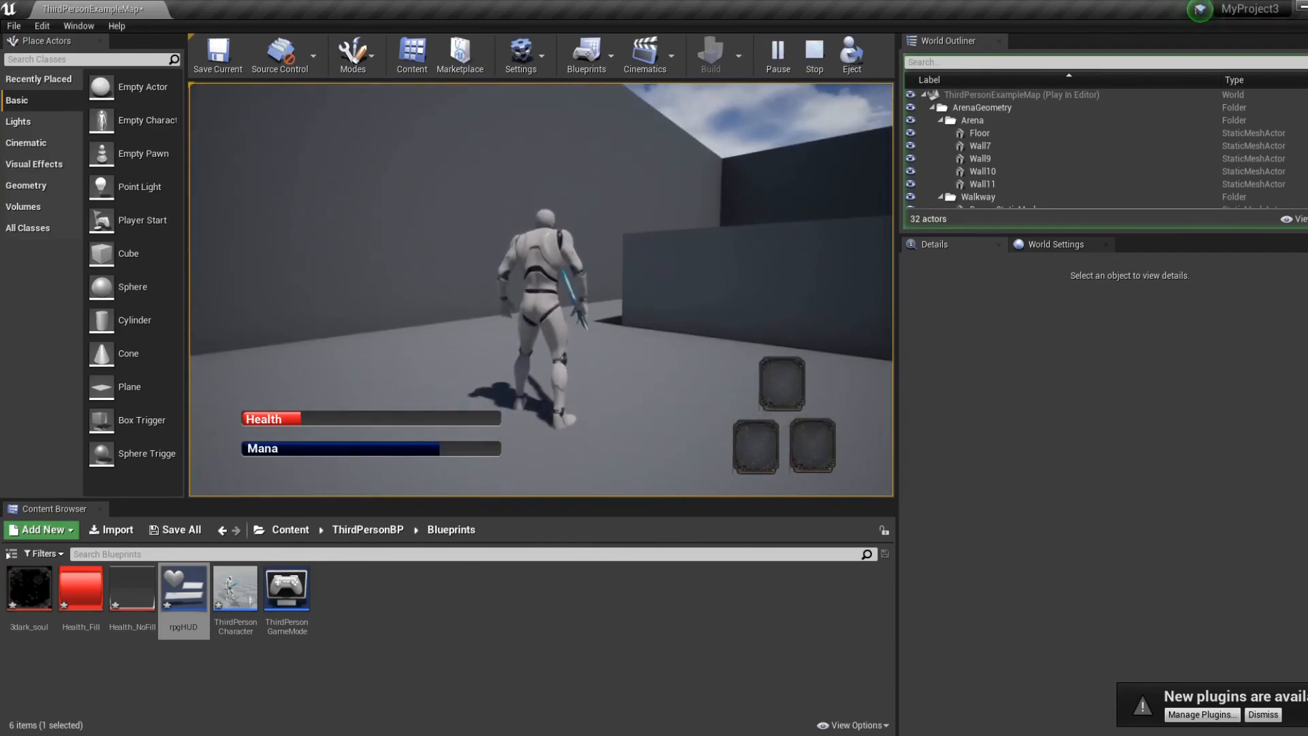
key(Escape)
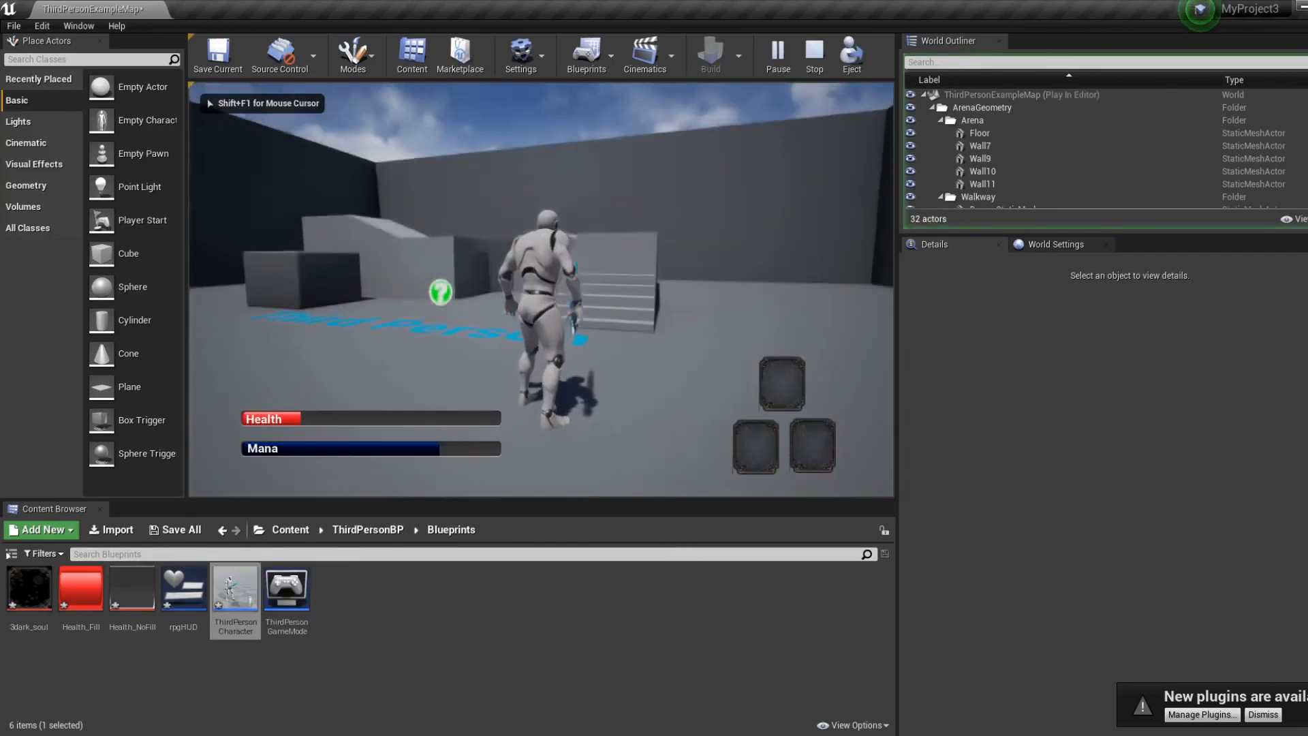
key(w)
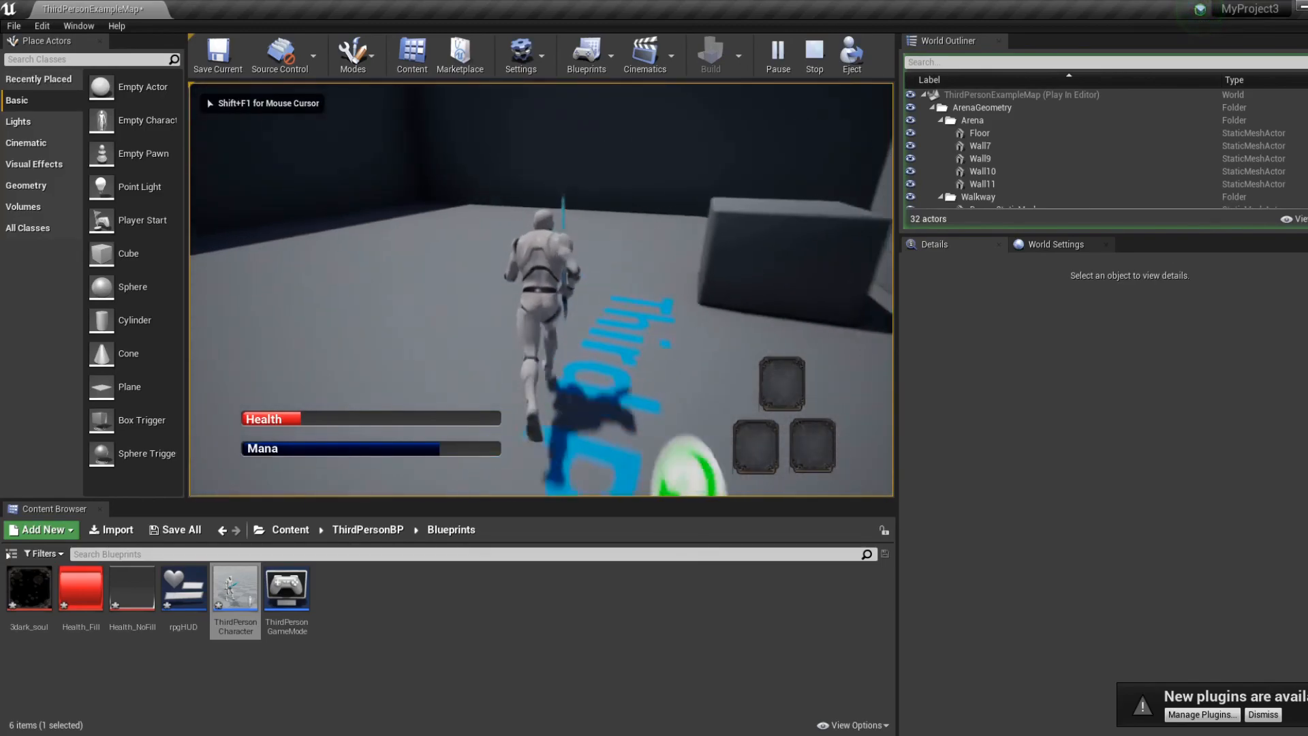